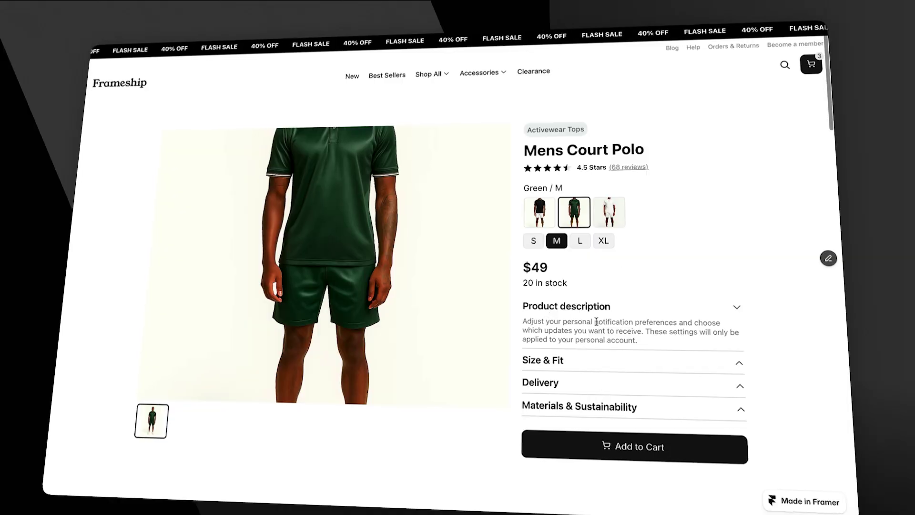
left_click(665, 451)
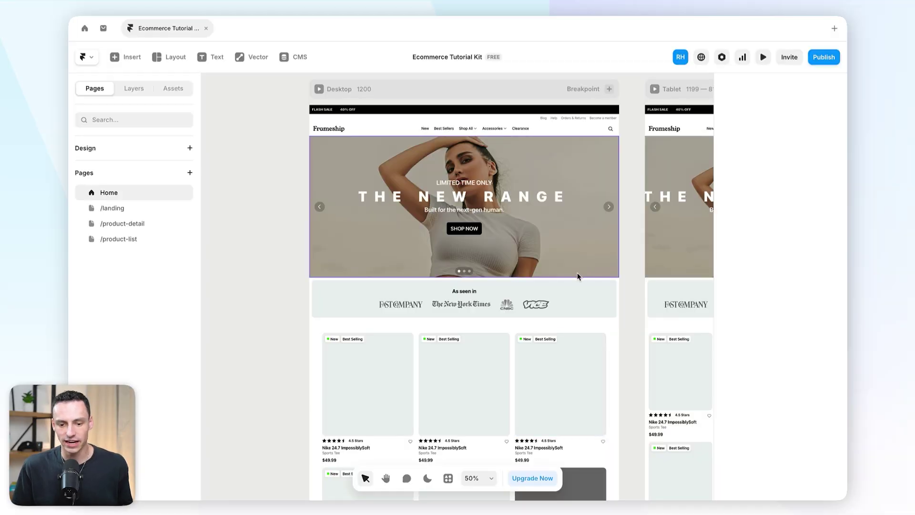
Step: Review the Home page's product sections, then the /landing and /product-detail pages of the Ecommerce Tutorial Kit
scroll(578, 276, "down", 5)
scroll(583, 274, "down", 4)
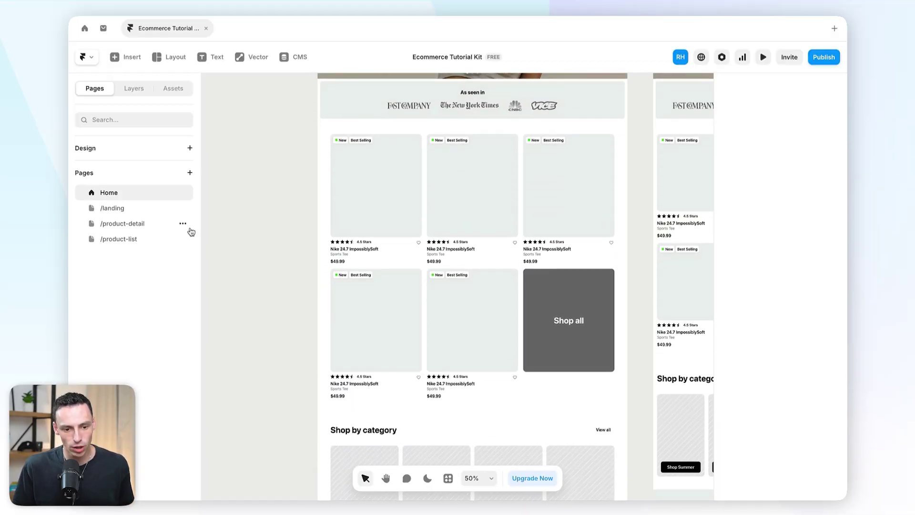
left_click(120, 209)
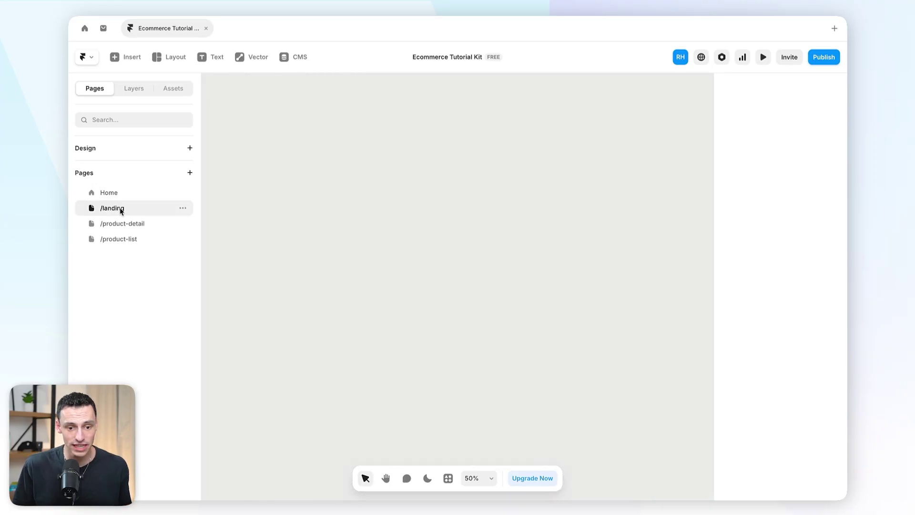
left_click(120, 223)
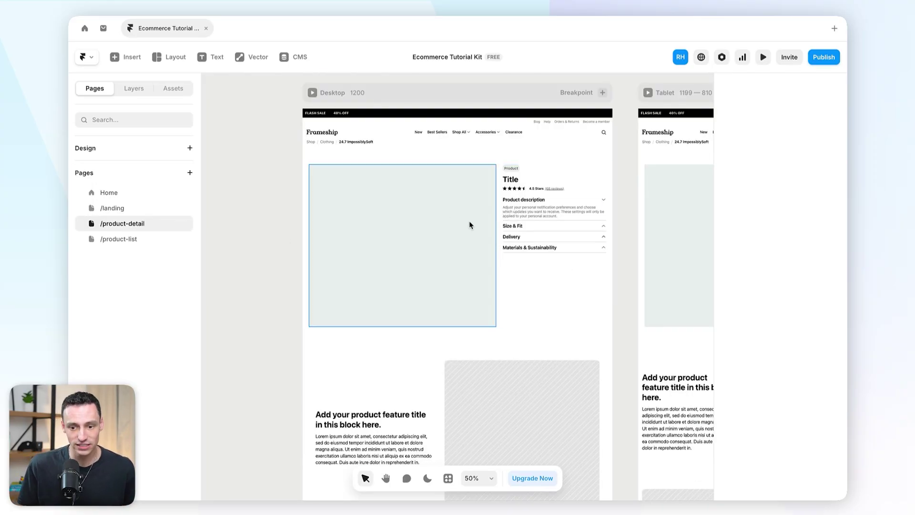
scroll(523, 196, "up", 2)
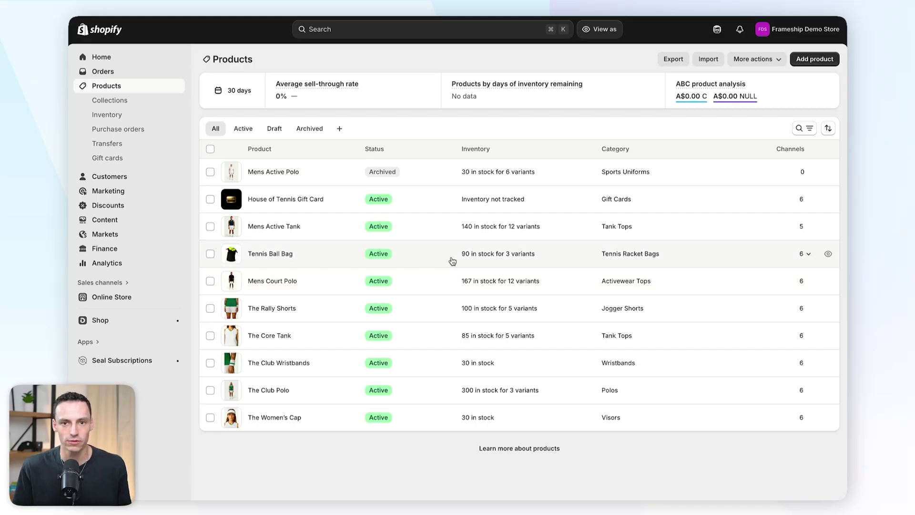
Step: In the Shopify admin, go through the app and sales channel settings to the App development page
left_click(95, 346)
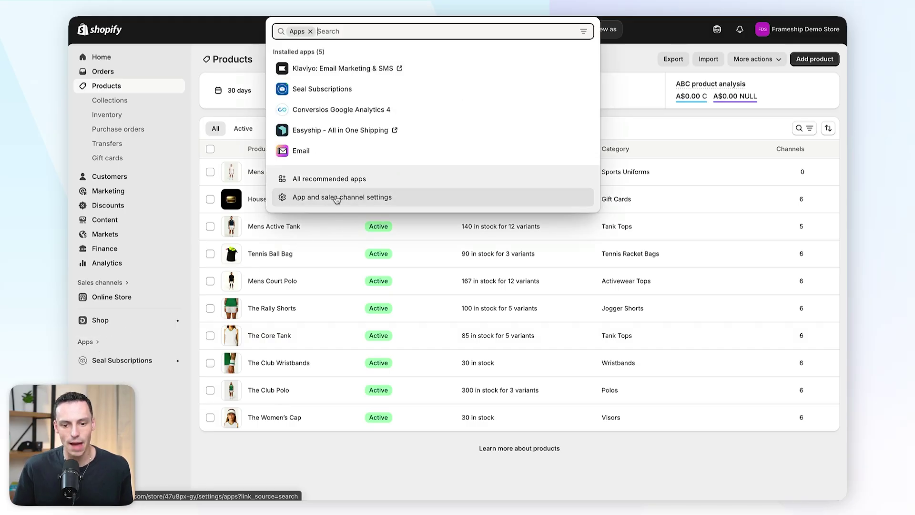
left_click(403, 201)
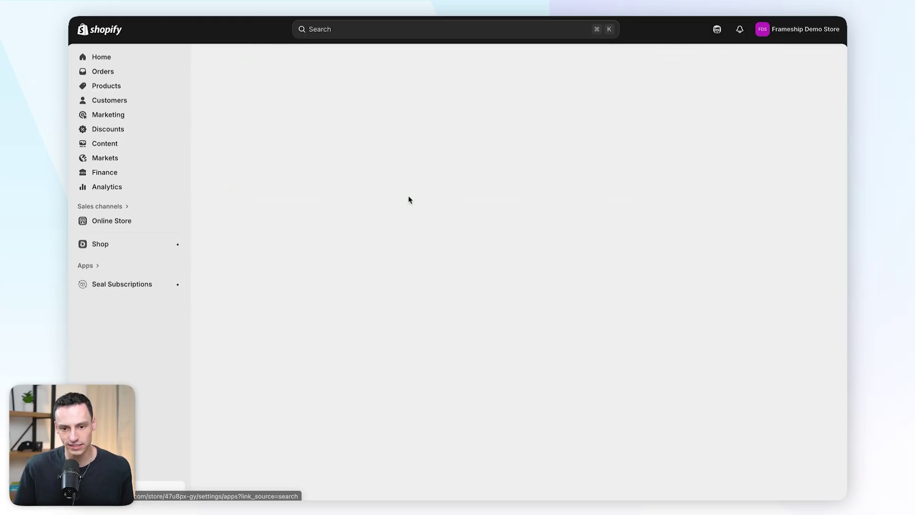
left_click(626, 72)
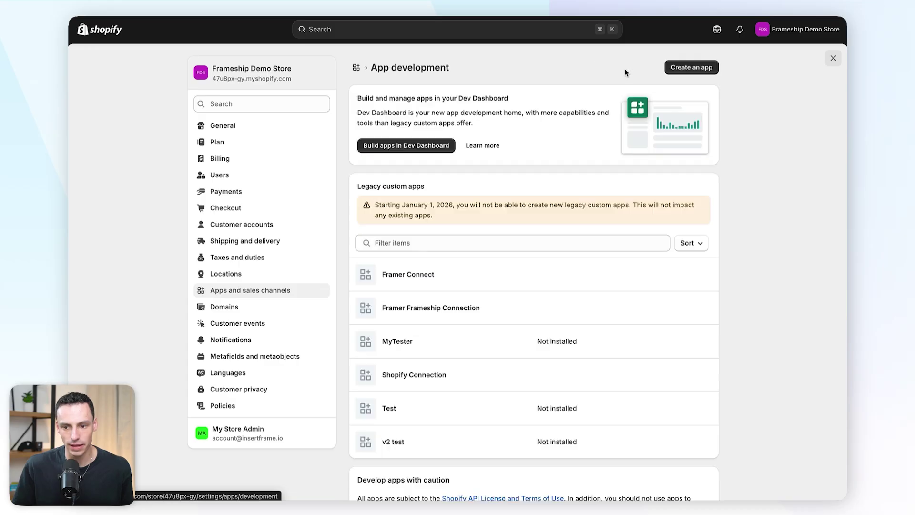
Step: Create a custom app named My Framer Connection
left_click(682, 69)
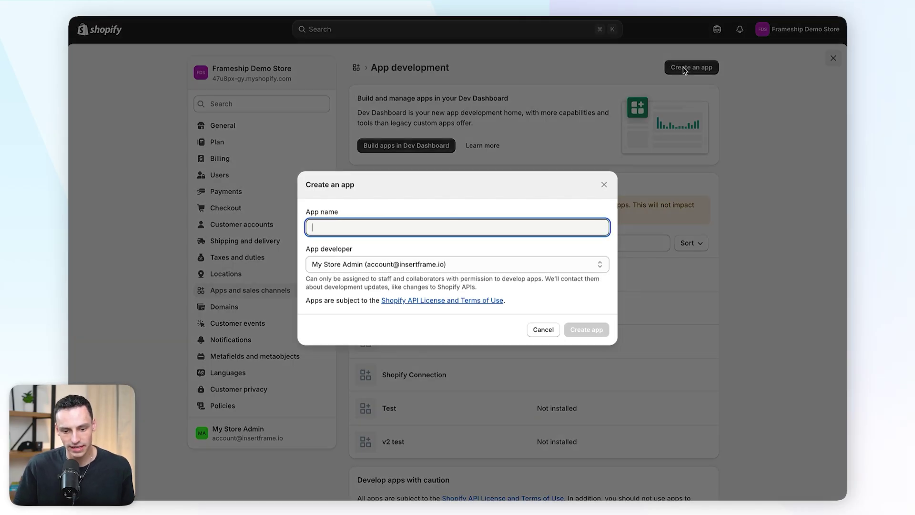
type("My Framer Connection")
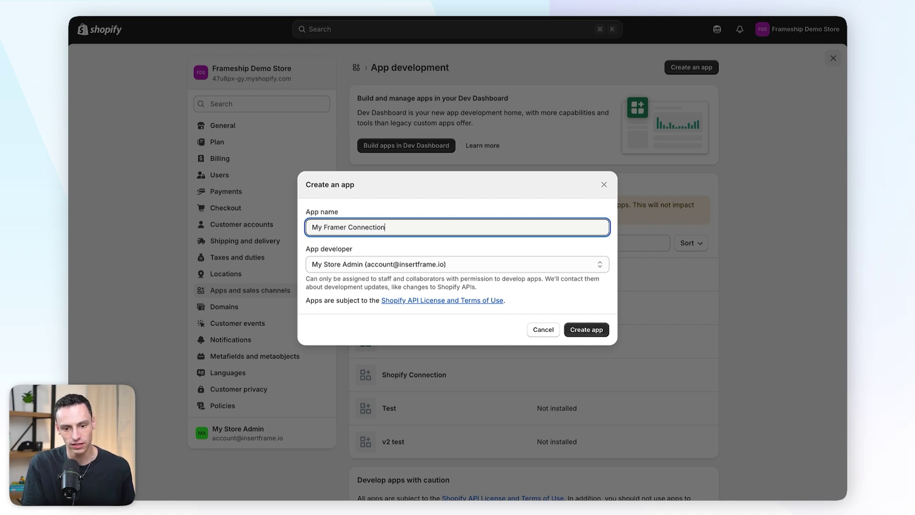
key("Return")
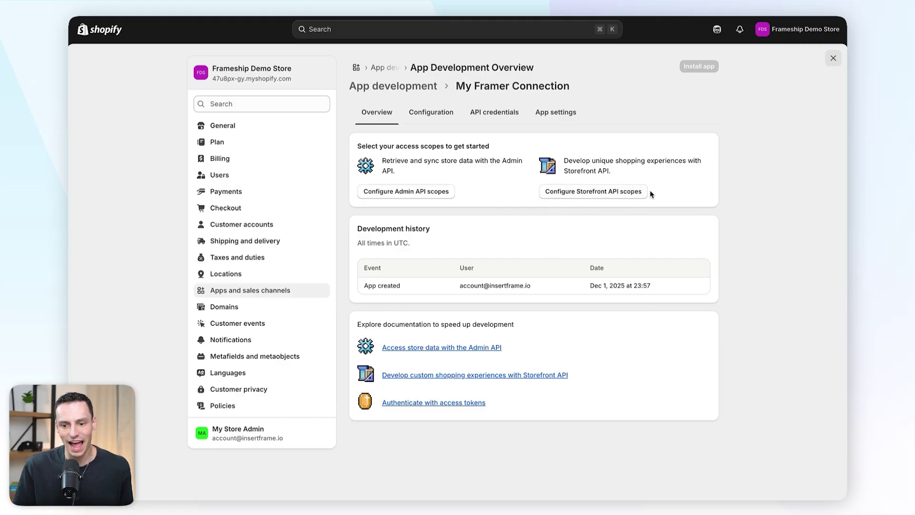
Step: Enable the Storefront API scopes for writing and reading checkouts and for reading product listings, inventory and tags, and save the configuration
left_click(632, 191)
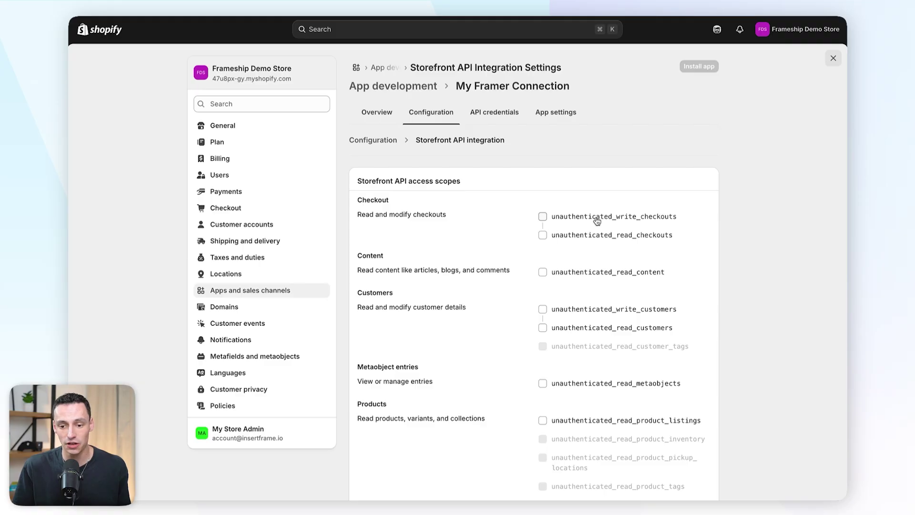
left_click(624, 218)
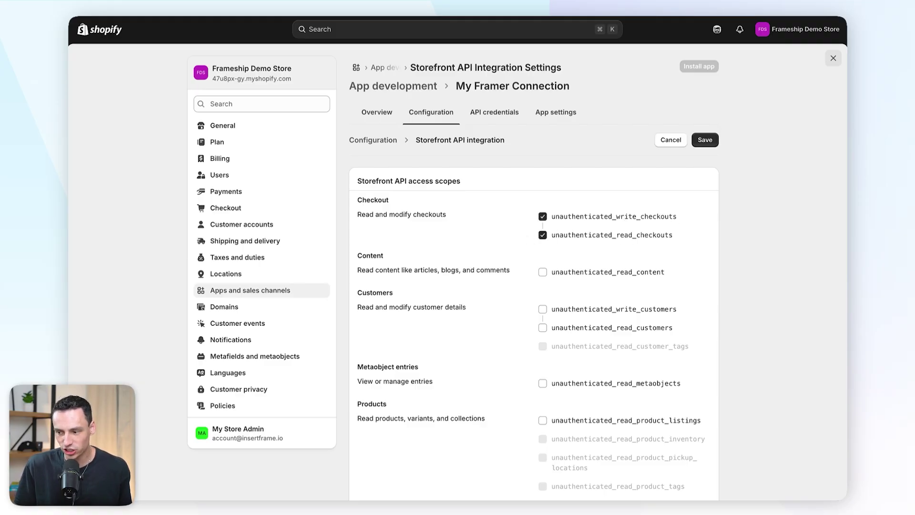
scroll(596, 252, "down", 3)
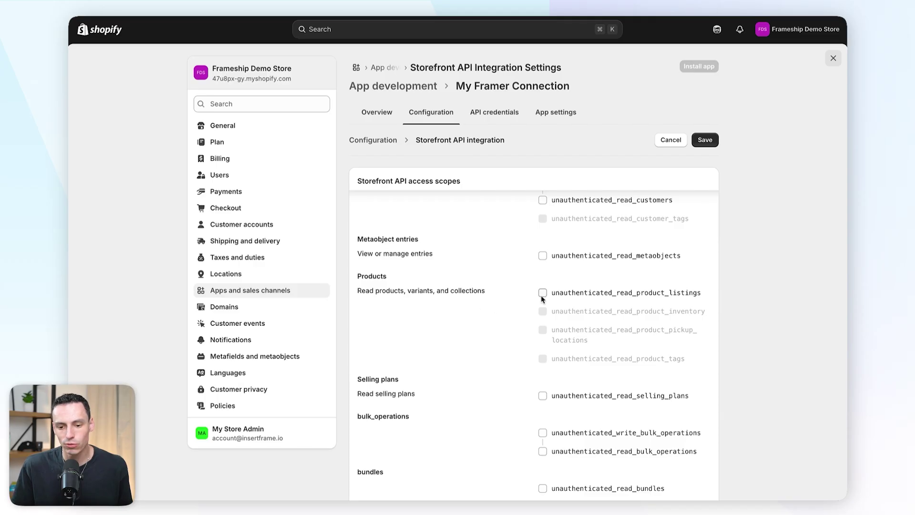
left_click(642, 295)
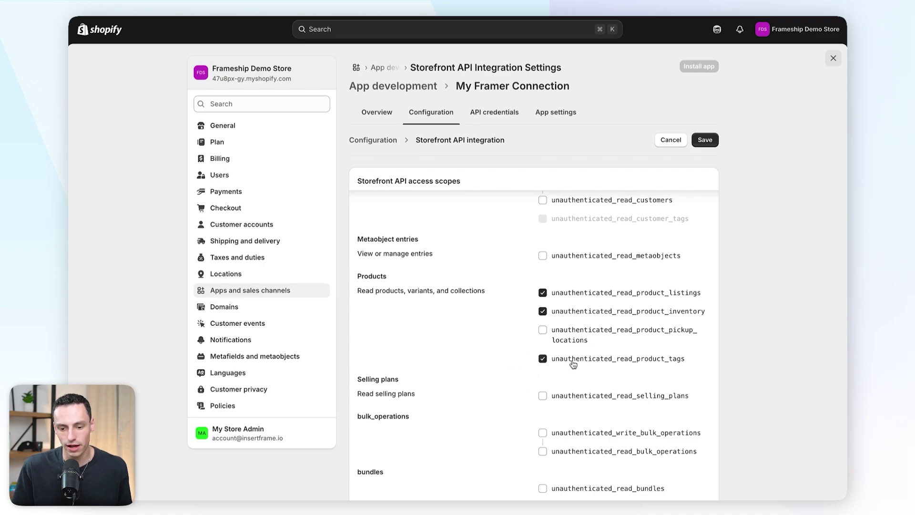
left_click(705, 141)
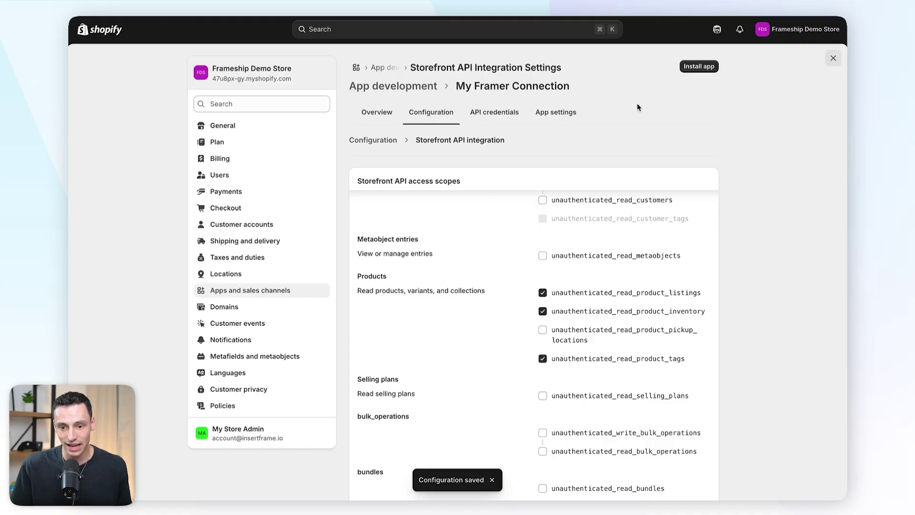
Step: Install the My Framer Connection app on the Frameship Demo Store
left_click(701, 67)
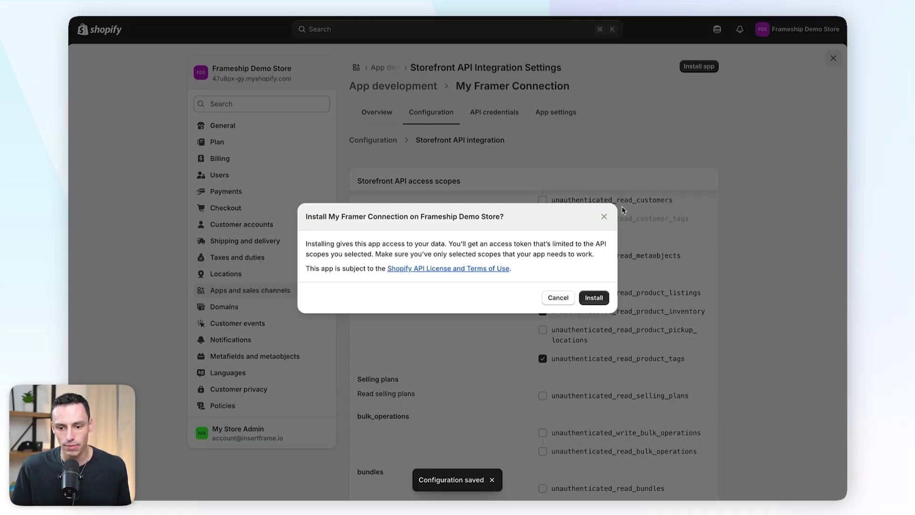
left_click(594, 299)
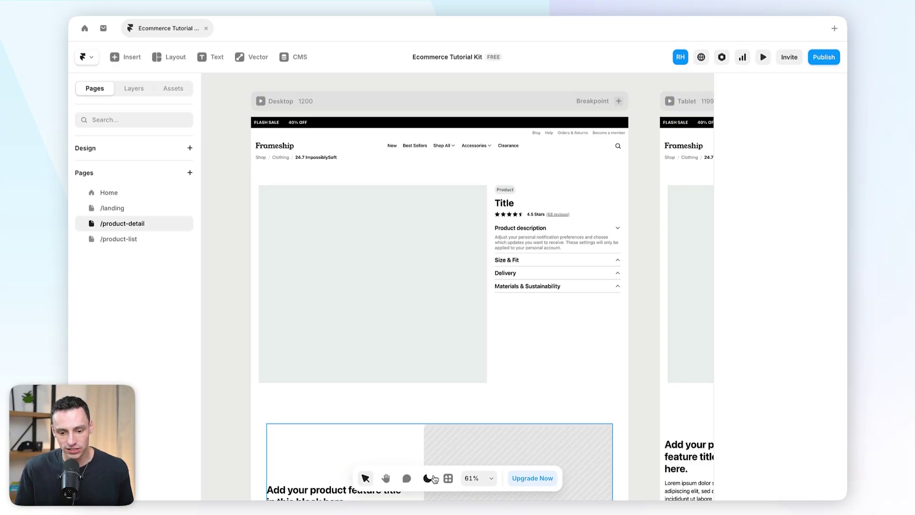
Step: In the Framer project, launch the Frameship plugin and start its guided setup
left_click(449, 479)
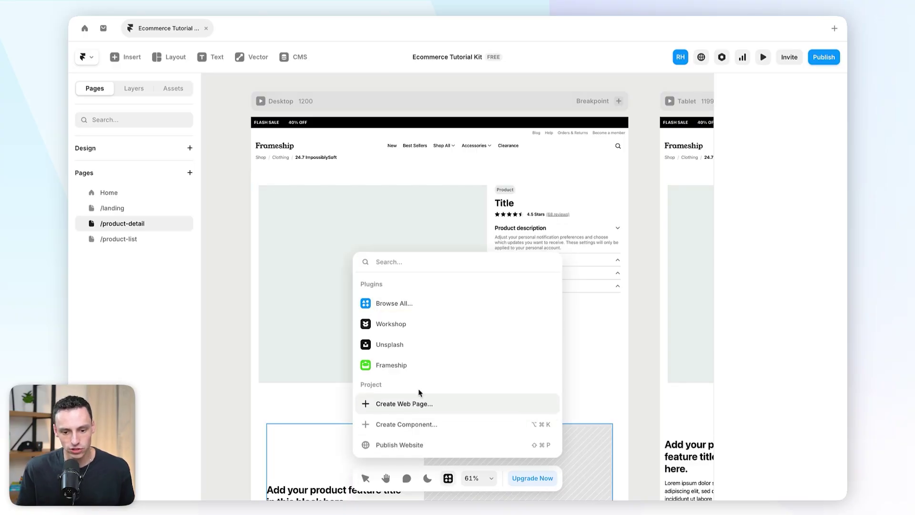
left_click(417, 370)
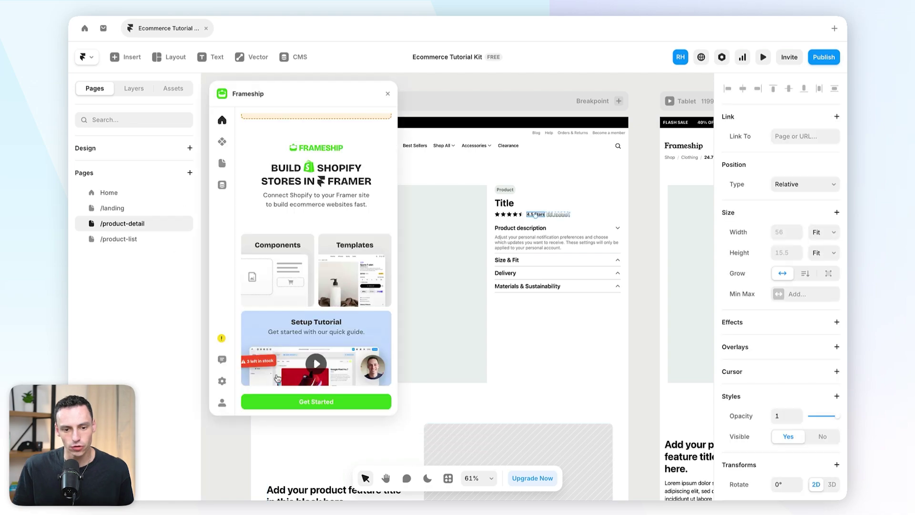
left_click(339, 402)
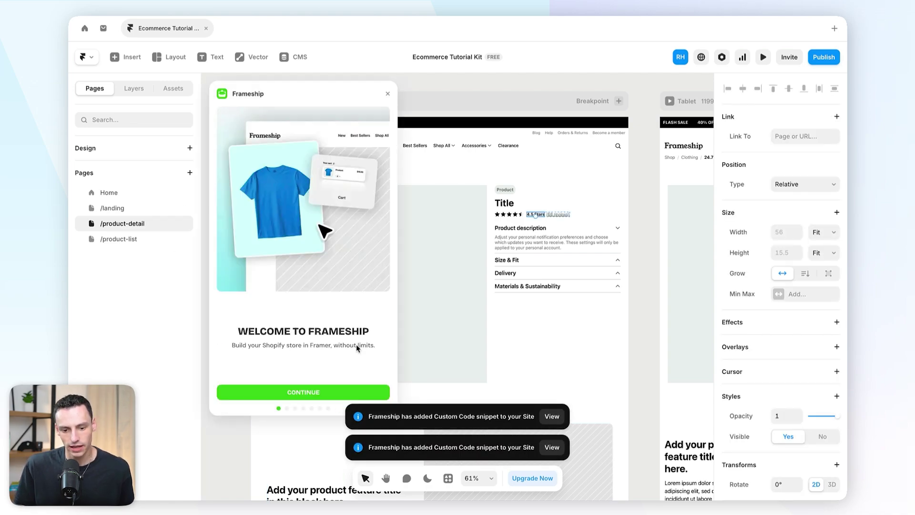
Step: Go through the Frameship onboarding as a Designer, starting from scratch and connecting an existing Shopify store
left_click(303, 394)
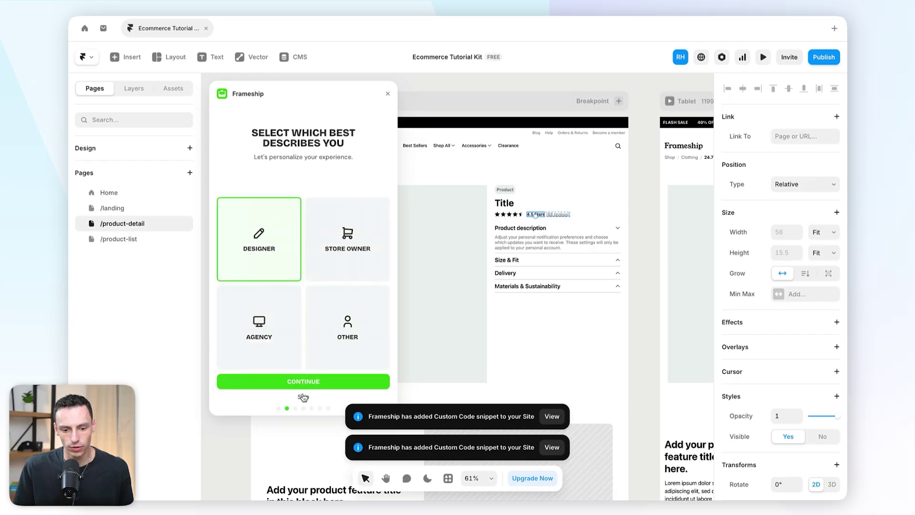
left_click(302, 380)
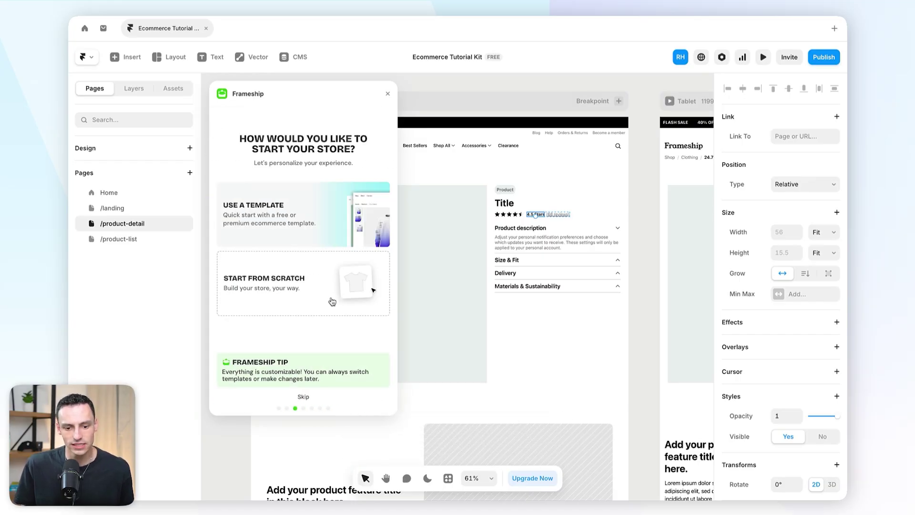
left_click(321, 297)
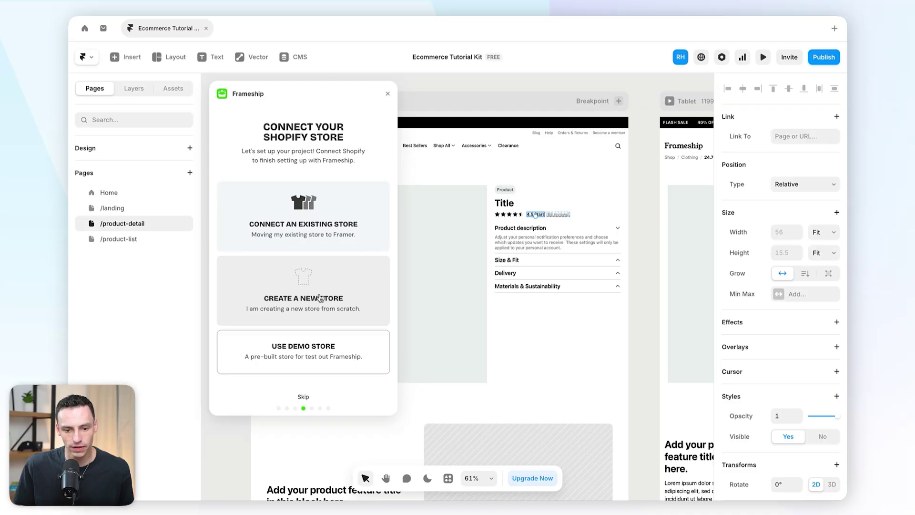
left_click(362, 239)
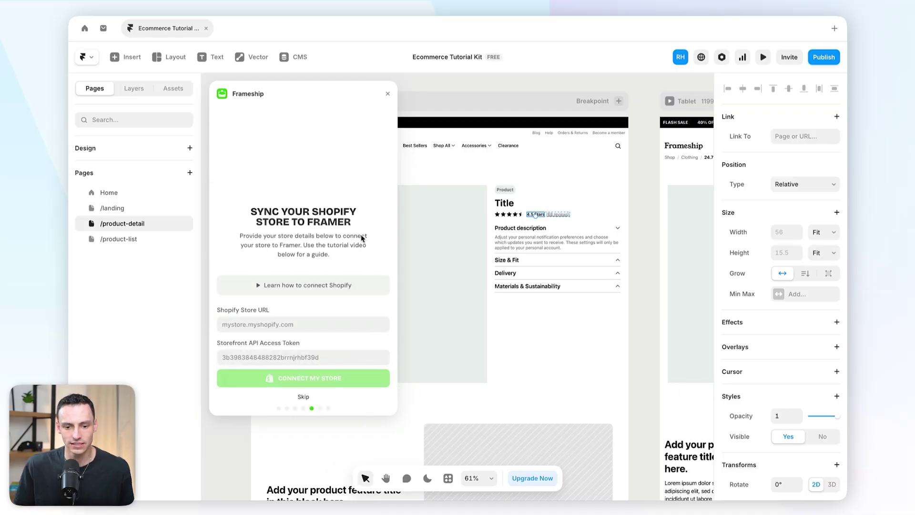
Step: Copy the Storefront API access token from the Shopify app's credentials and paste it into Frameship's Storefront API Access Token field
scroll(286, 315, "down", 1)
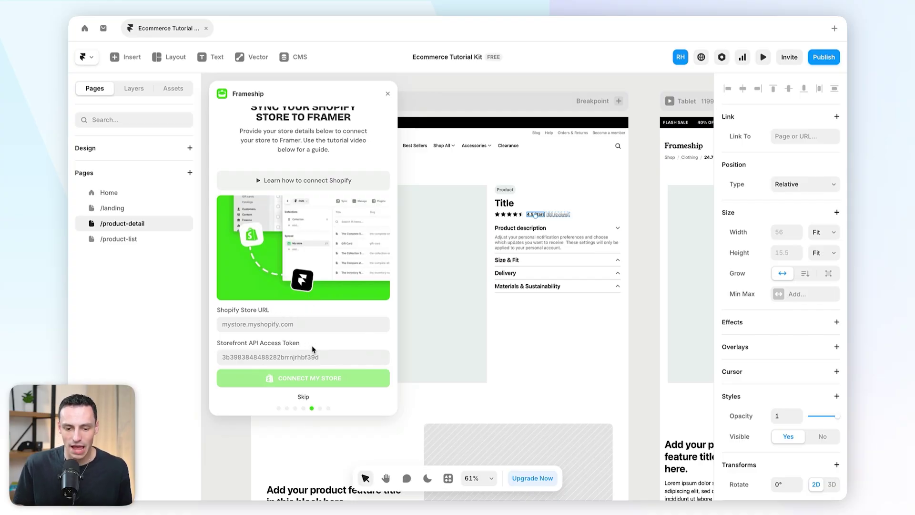
key("ctrl+Left")
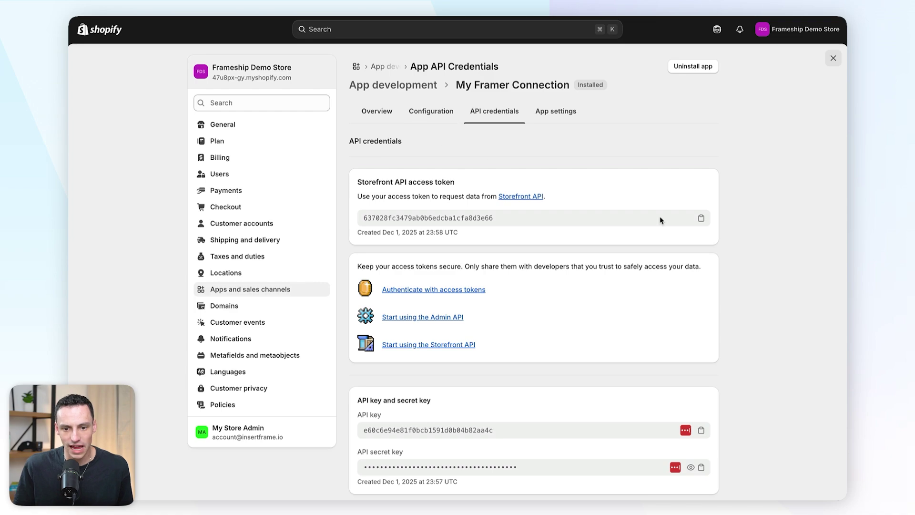
left_click(701, 219)
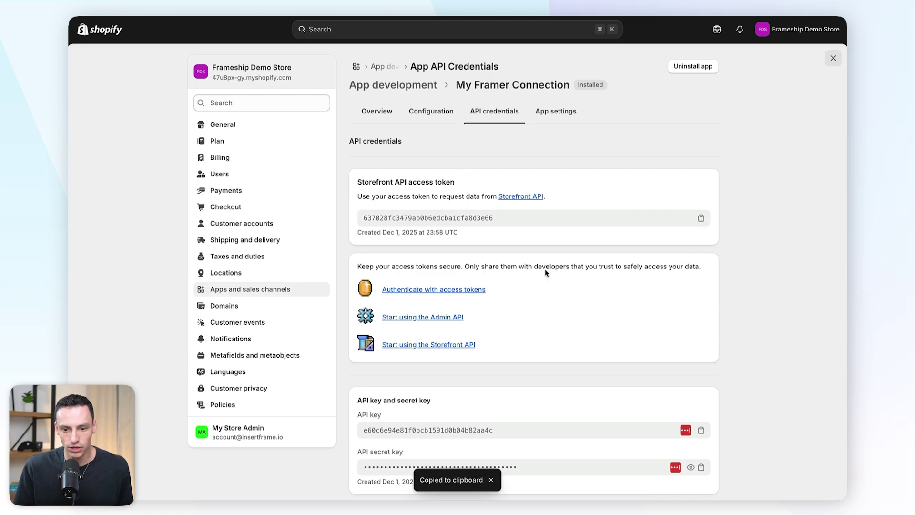
key("ctrl+Right")
left_click(270, 357)
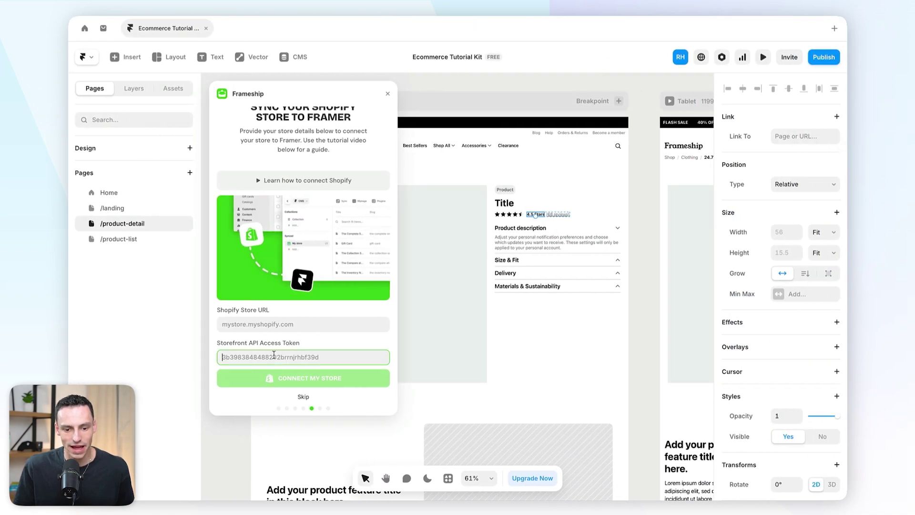
key("super+v")
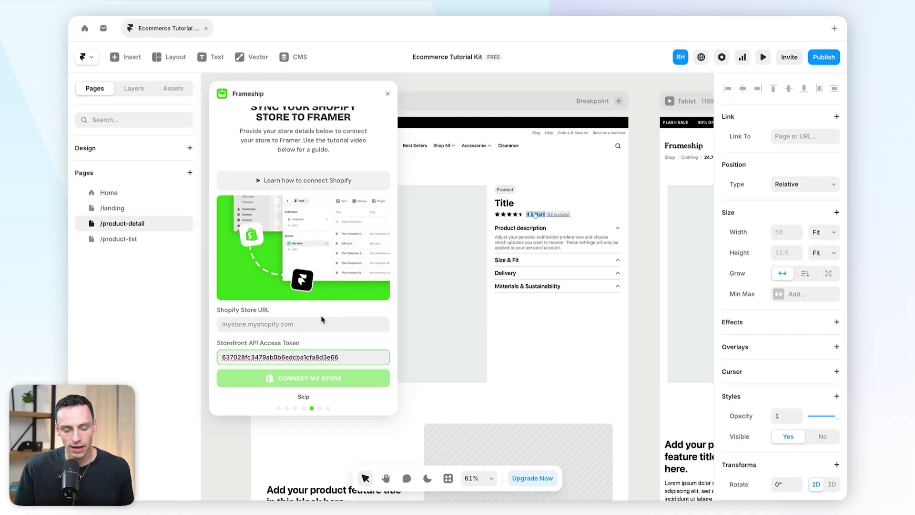
Step: Copy the store address 47u8px-gy.myshopify.com from Shopify into Frameship's Shopify Store URL field, connect the store and continue past the connection confirmation
key("ctrl+Left")
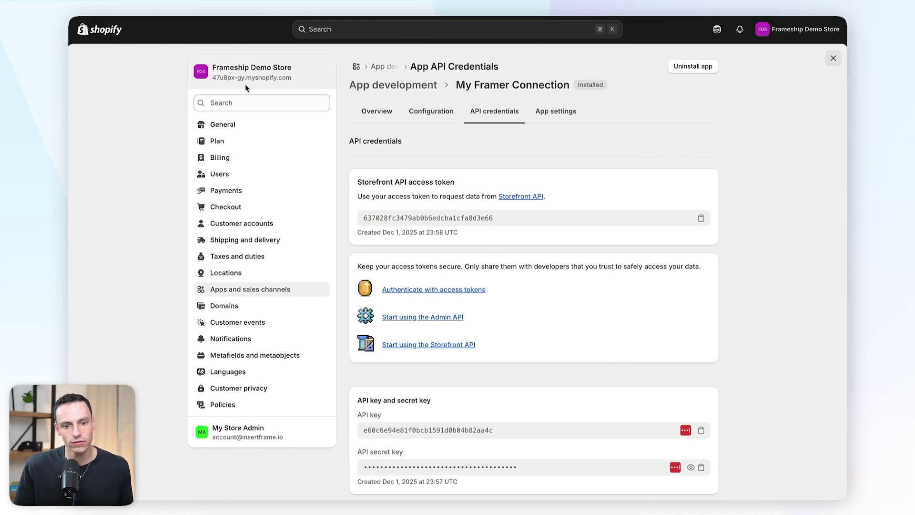
left_click_drag(305, 82, 214, 79)
key("ctrl+Right")
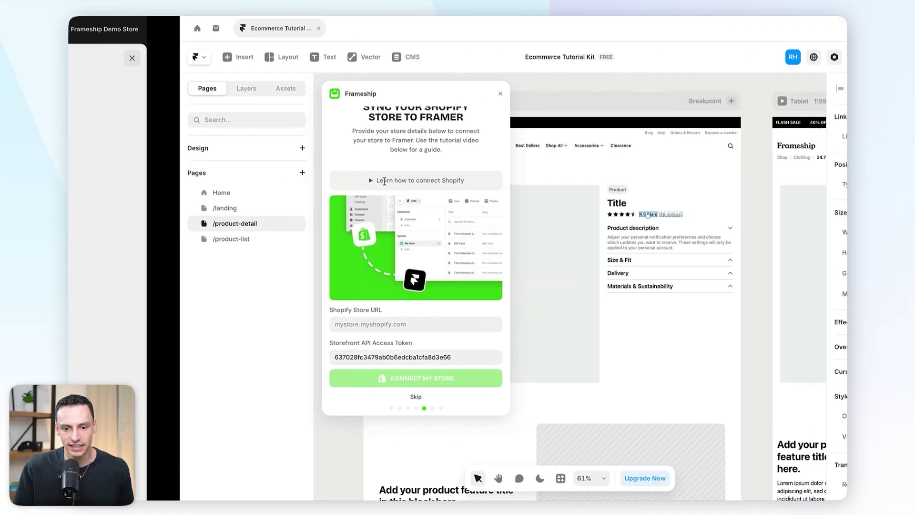
left_click(265, 325)
key("ctrl+v")
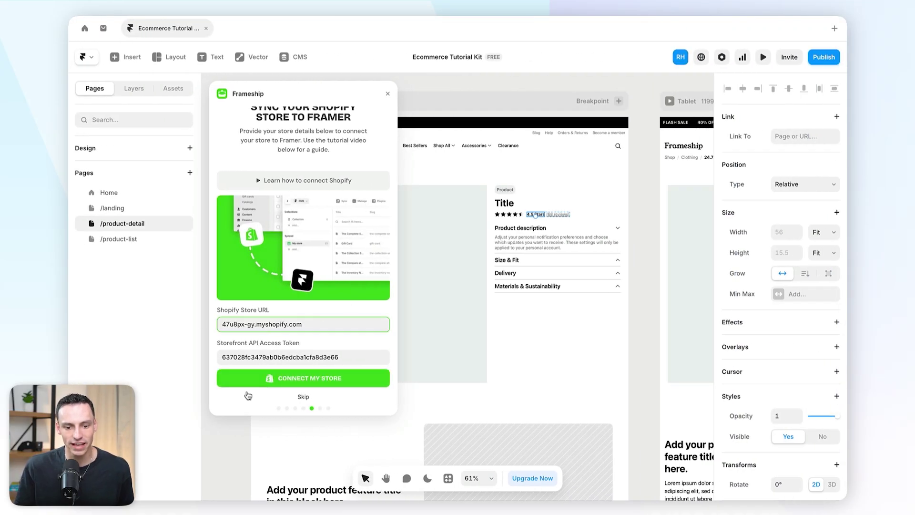
left_click(367, 380)
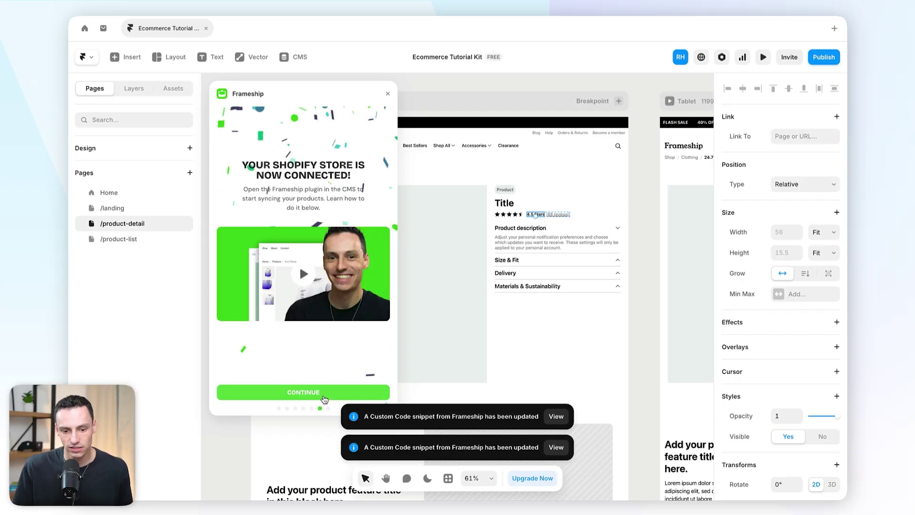
left_click(324, 400)
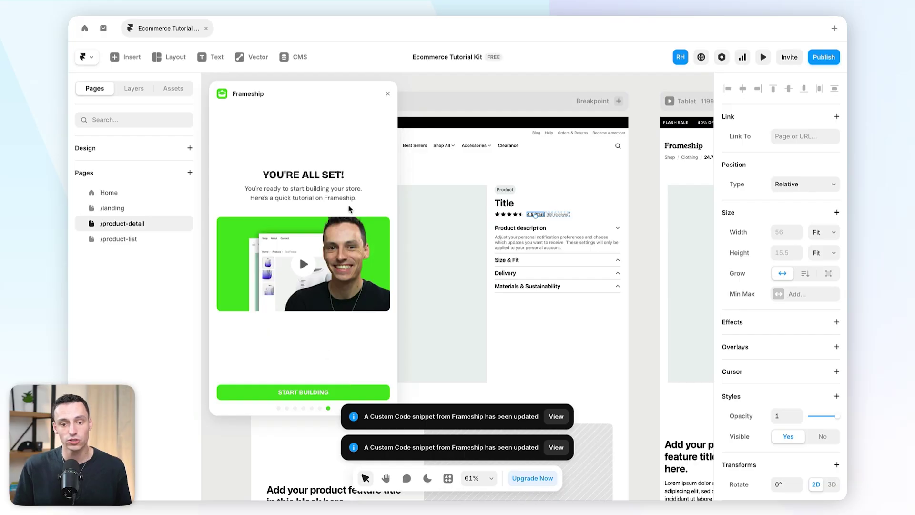
Step: Close the finished plugin setup and create a Frameship-synced CMS collection named My Store
left_click(388, 93)
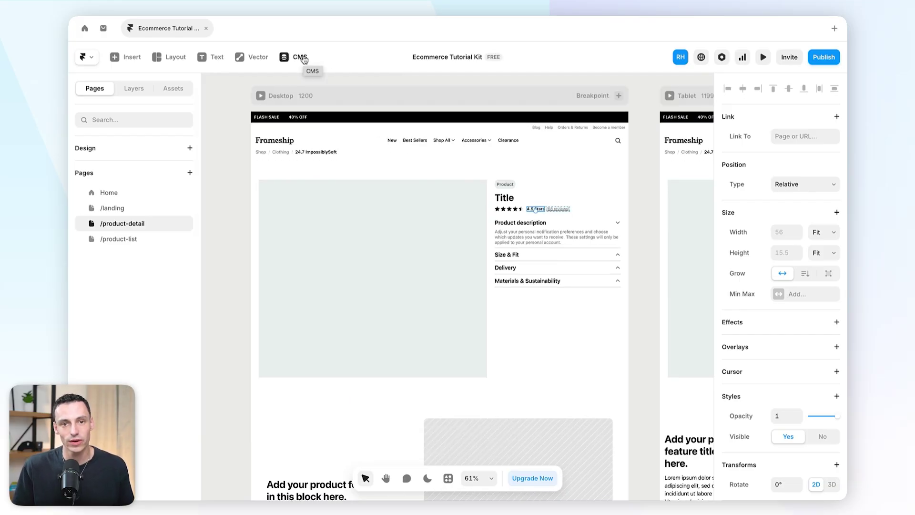
left_click(300, 58)
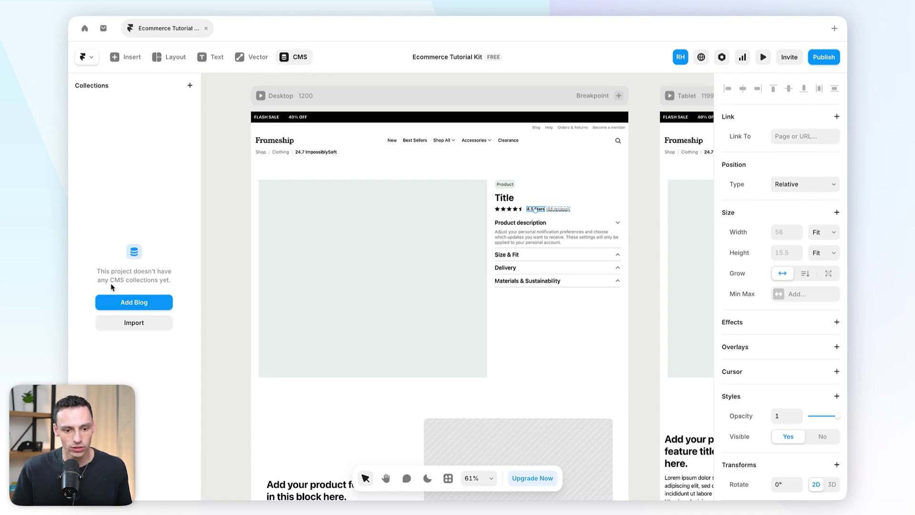
left_click(134, 322)
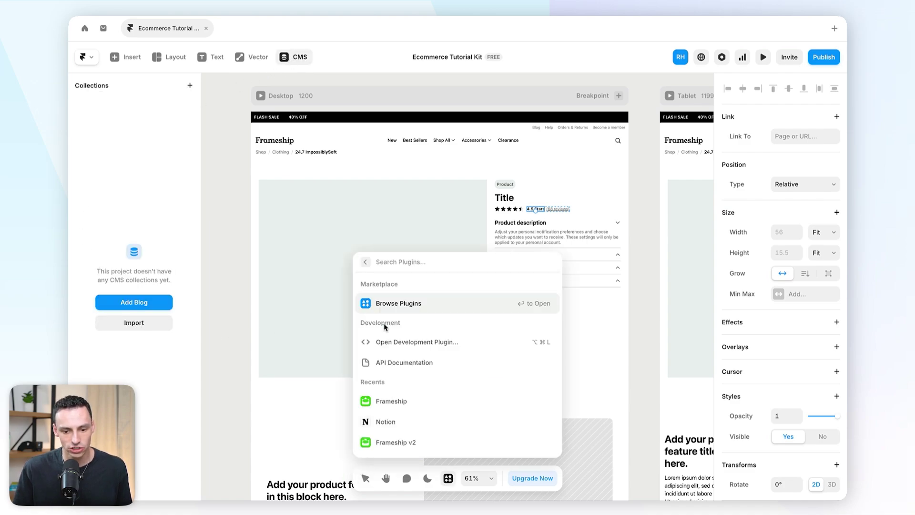
left_click(428, 405)
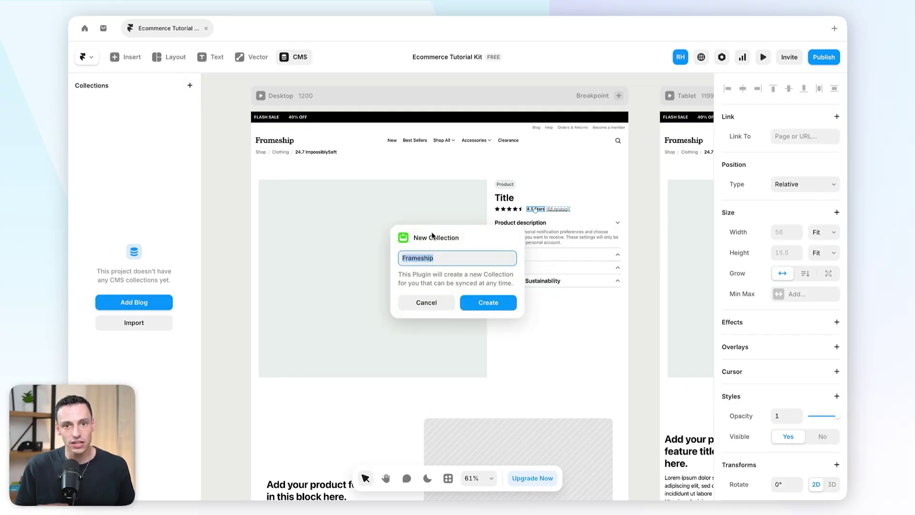
type("My Store")
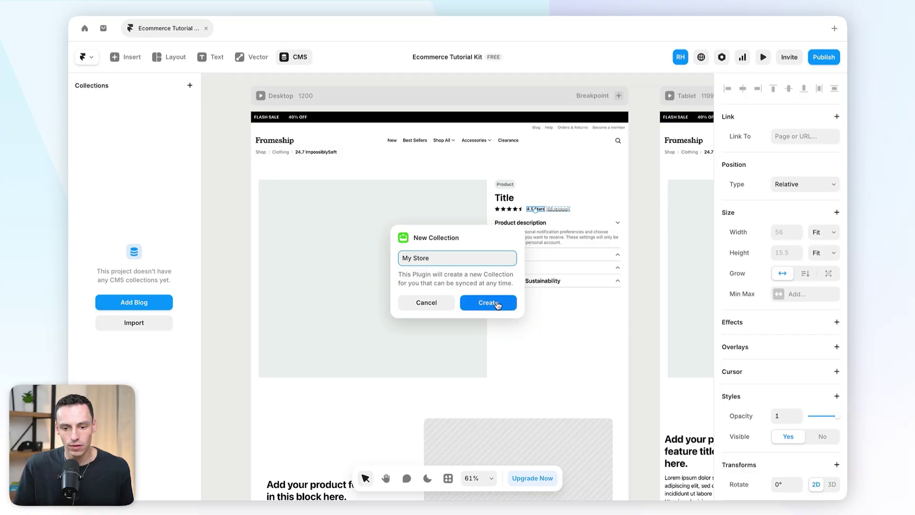
left_click(496, 303)
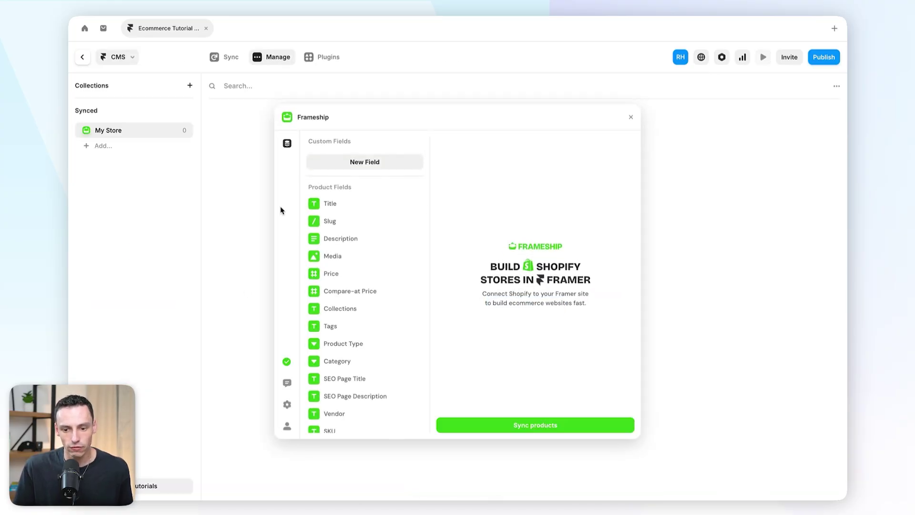
Step: Sync the Shopify products into the My Store collection and look through the imported product fields
scroll(362, 313, "down", 1)
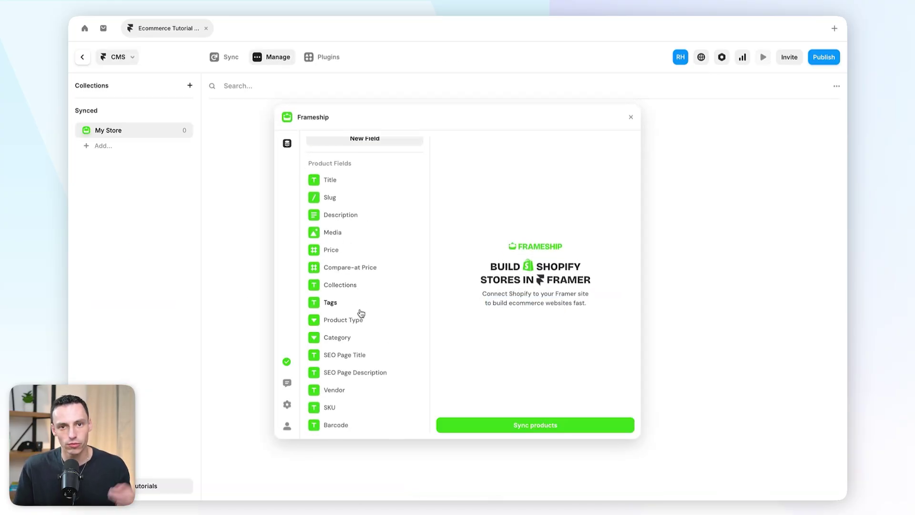
scroll(388, 237, "up", 1)
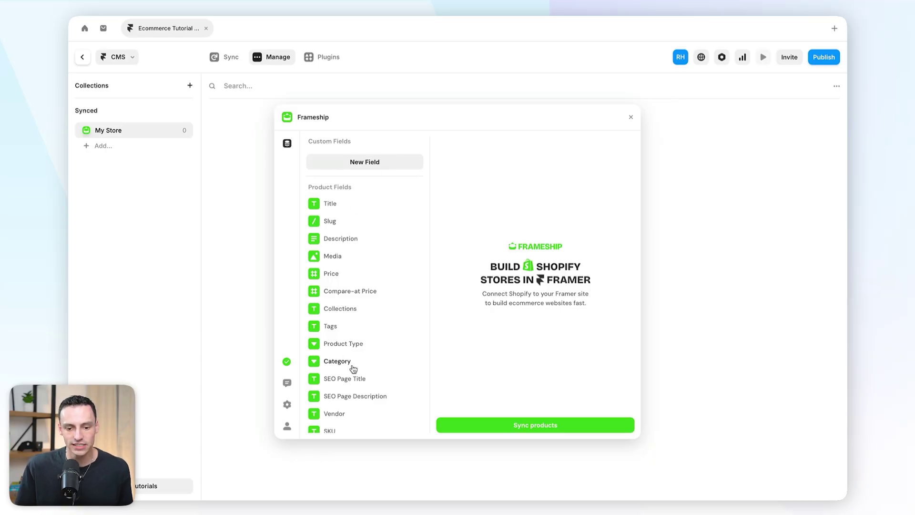
scroll(355, 365, "down", 1)
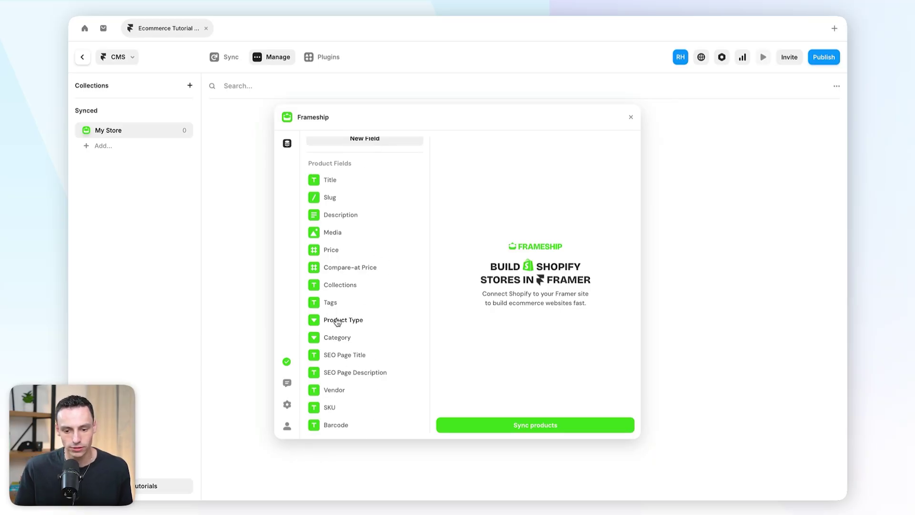
left_click(565, 426)
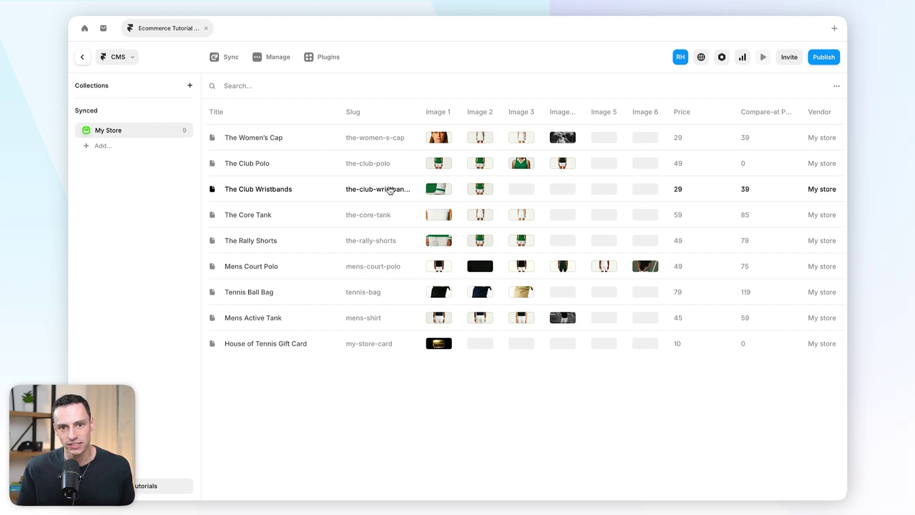
scroll(390, 191, "right", 10)
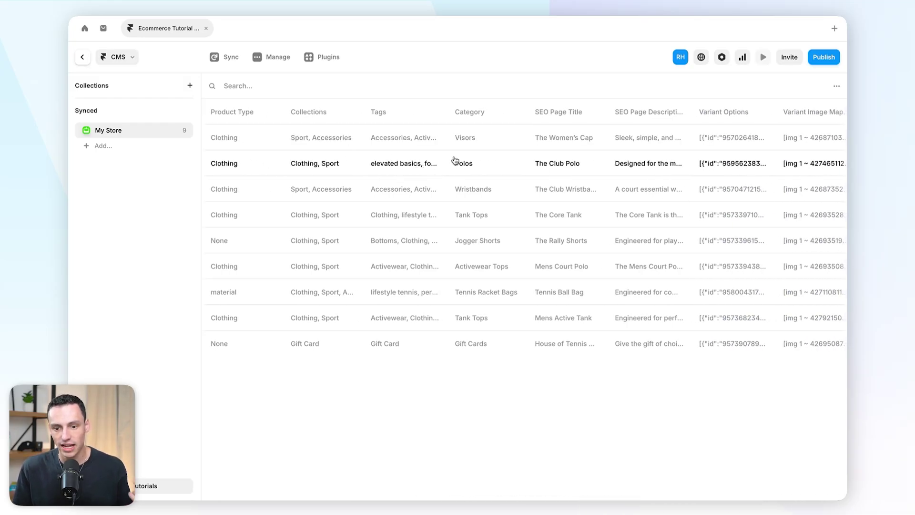
scroll(454, 161, "right", 5)
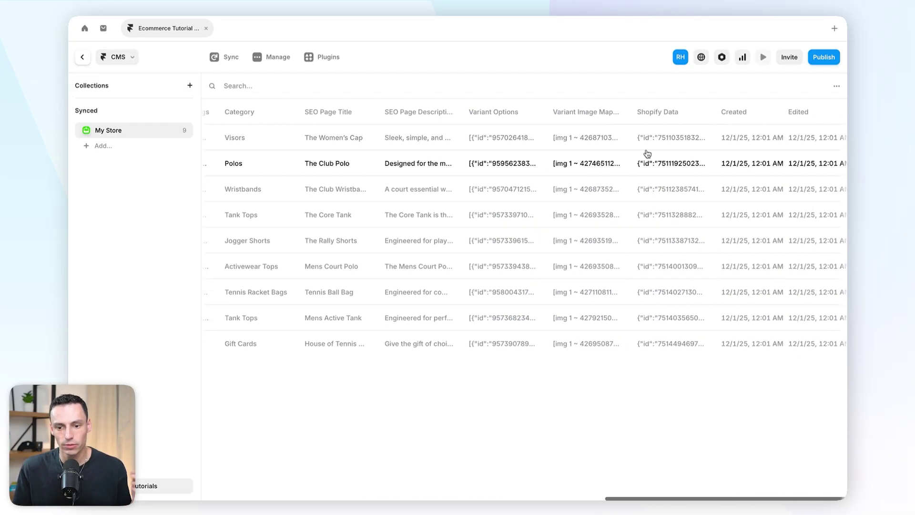
scroll(586, 139, "left", 5)
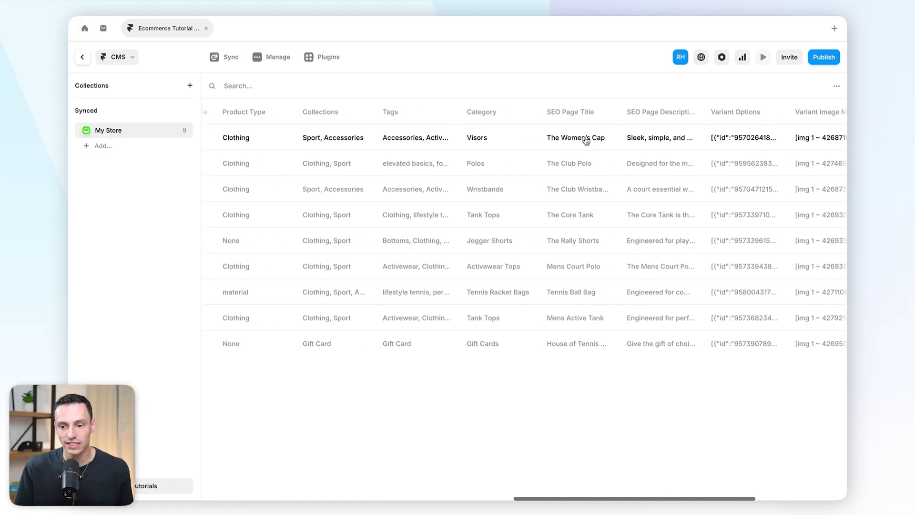
scroll(586, 139, "left", 10)
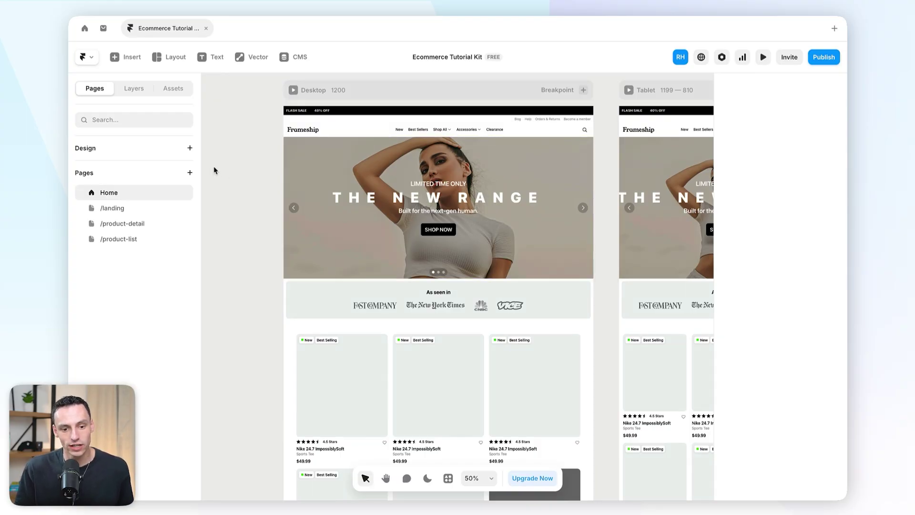
Step: Add a new CMS detail page for the My Store collection
left_click(194, 171)
mouse_move(221, 192)
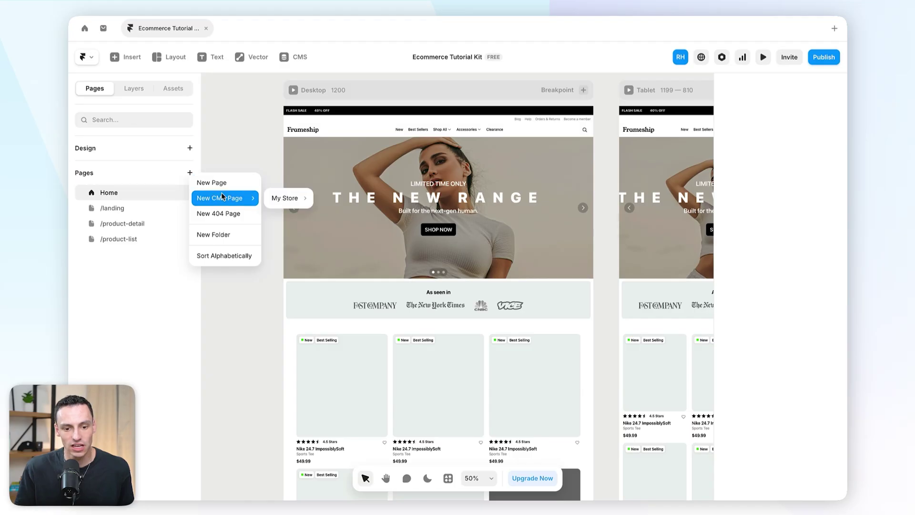
mouse_move(279, 197)
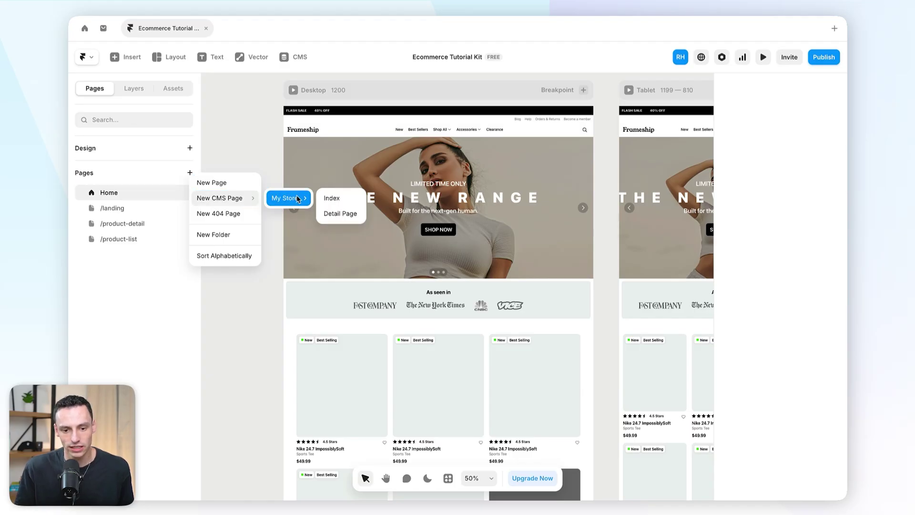
left_click(345, 214)
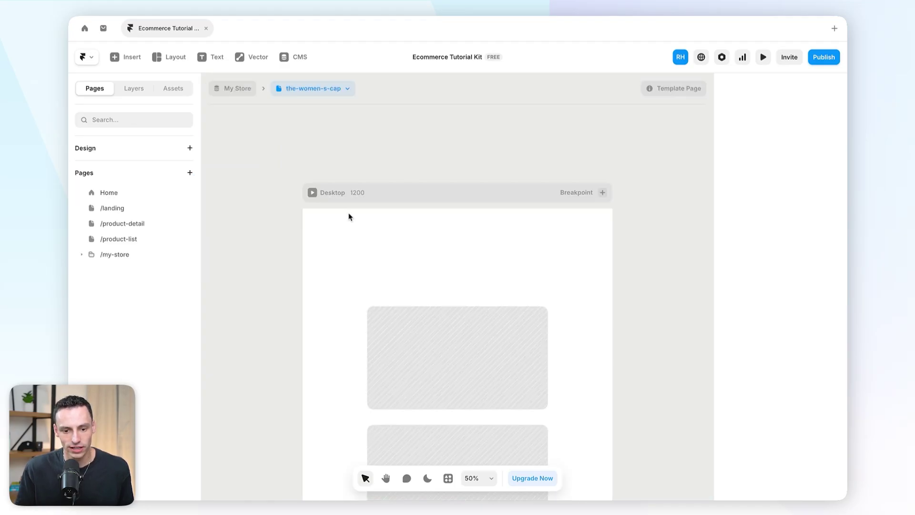
Step: Switch the detail page preview to the mens-court-polo item and look over its product content
scroll(509, 247, "down", 5)
scroll(477, 205, "up", 3)
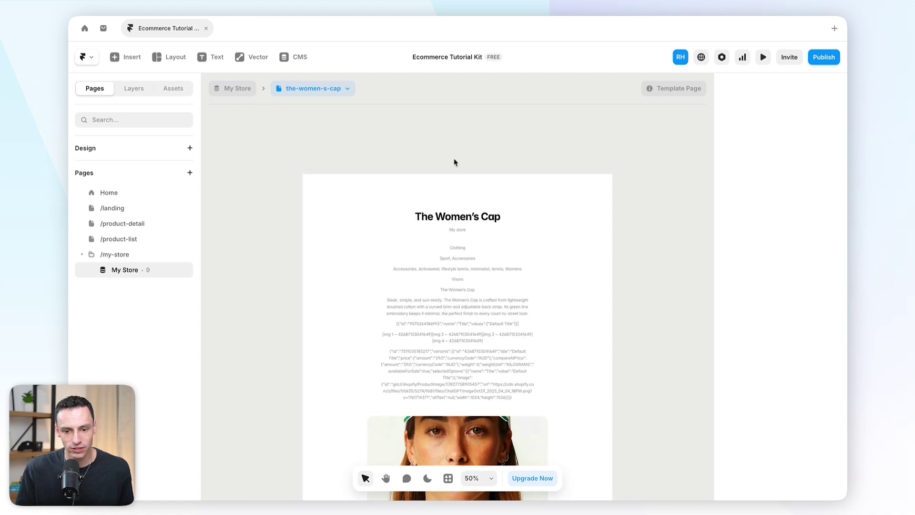
left_click(334, 89)
left_click(323, 186)
scroll(505, 298, "down", 10)
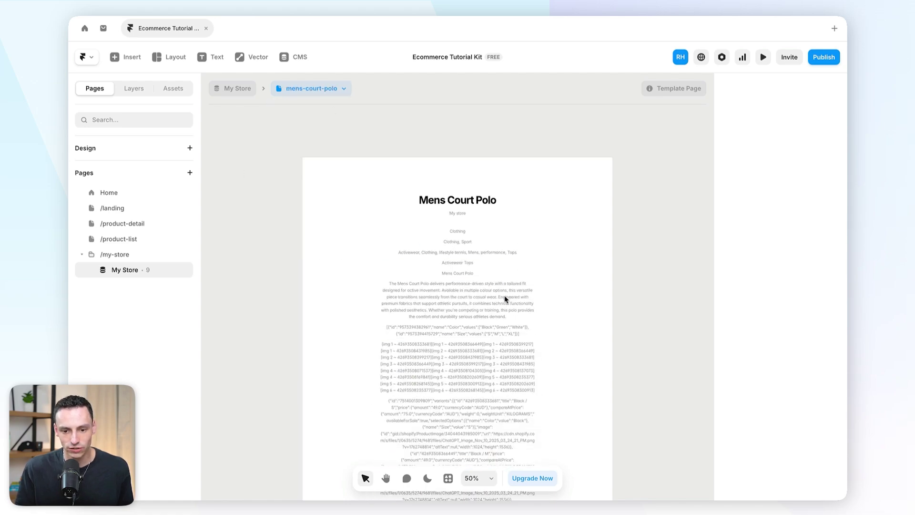
scroll(438, 310, "down", 5)
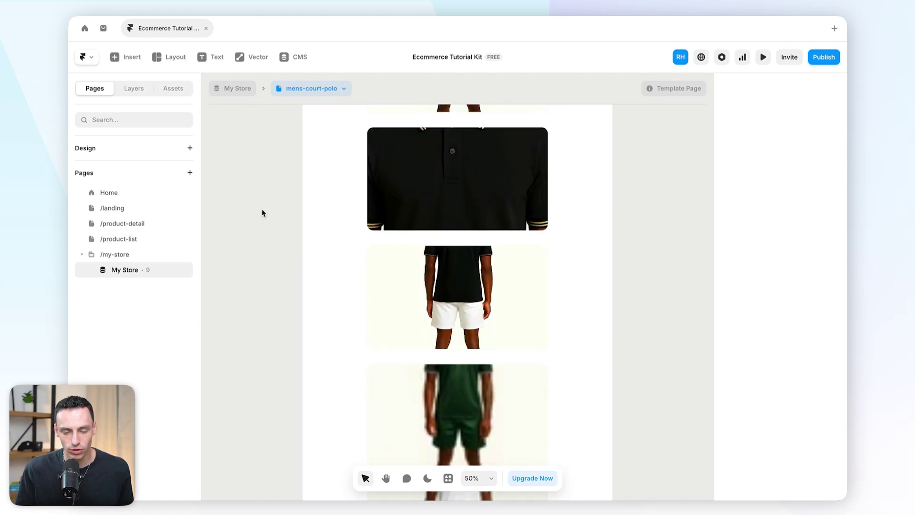
Step: Delete the default content Stack from the detail page's Desktop breakpoint and apply the Frameship layout template to the page
left_click(134, 88)
left_click(83, 175)
left_click(112, 187)
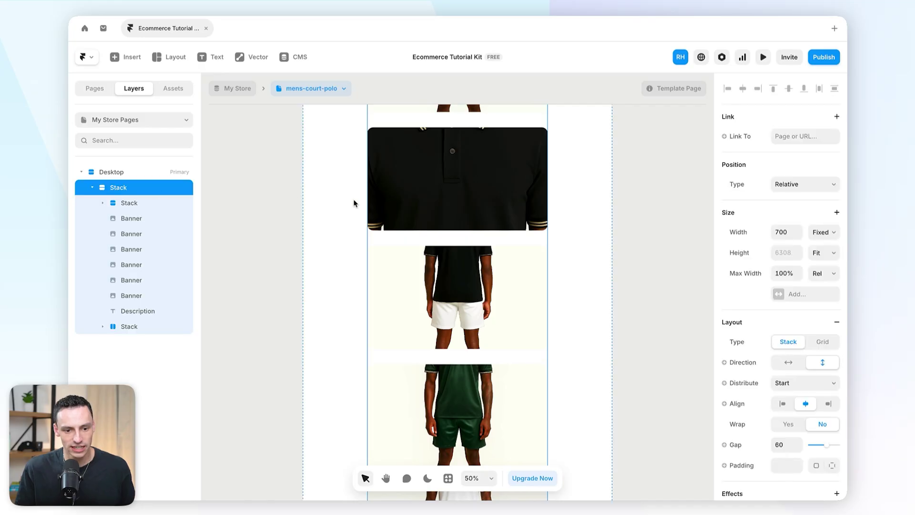
key("Delete")
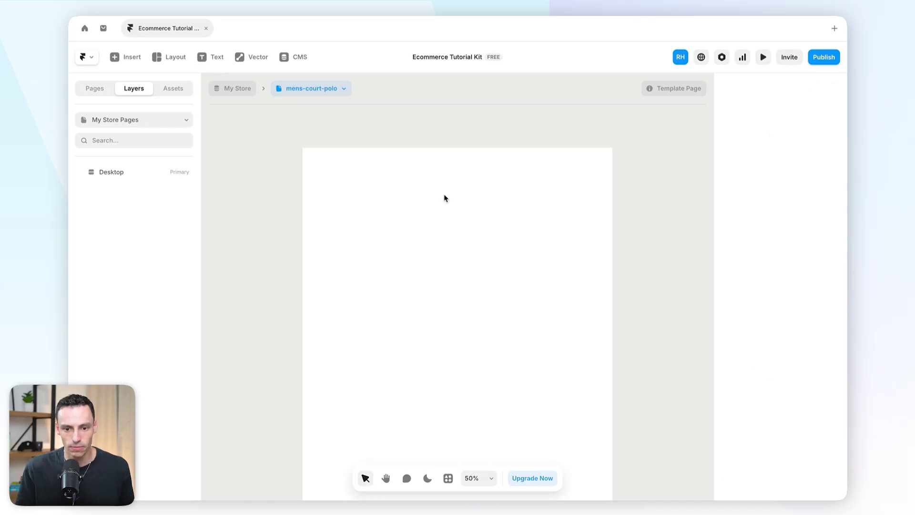
left_click(357, 155)
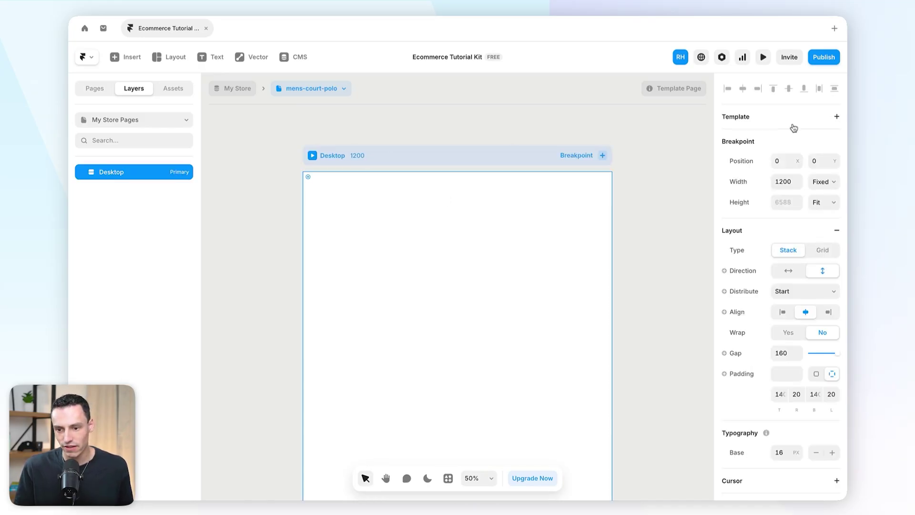
left_click(837, 117)
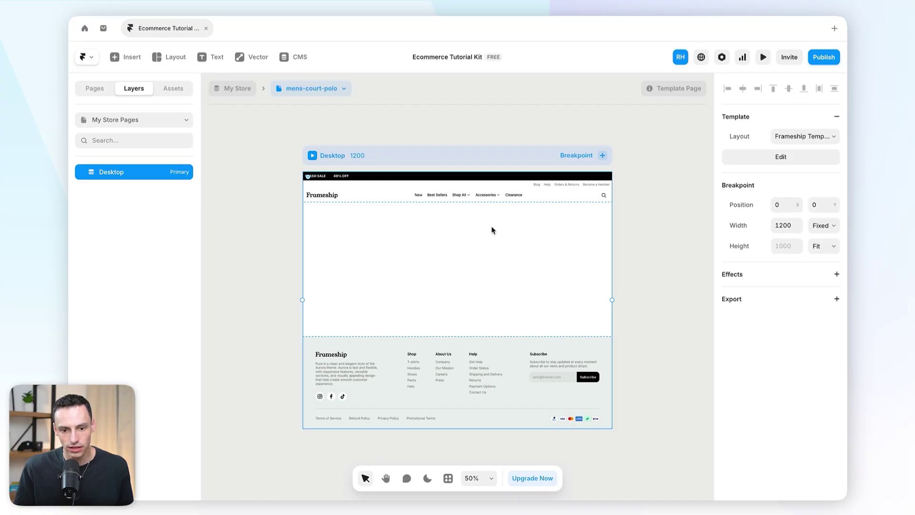
Step: Copy all Desktop sections of the /product-detail page, from the breadcrumbs Stack through Recommended
left_click(95, 88)
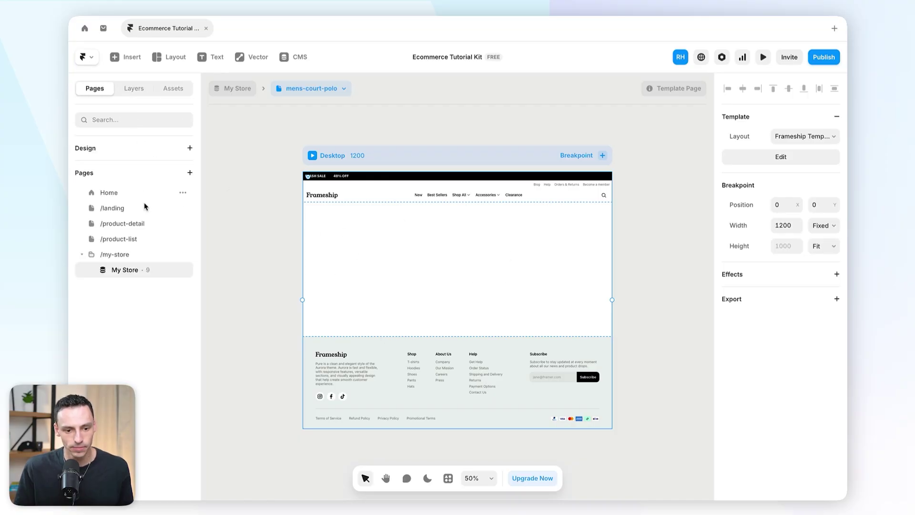
left_click(143, 224)
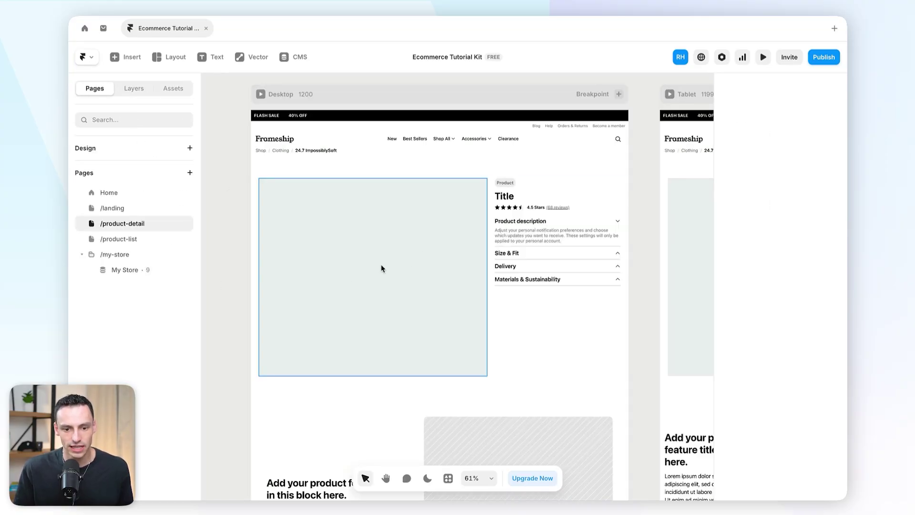
left_click(134, 89)
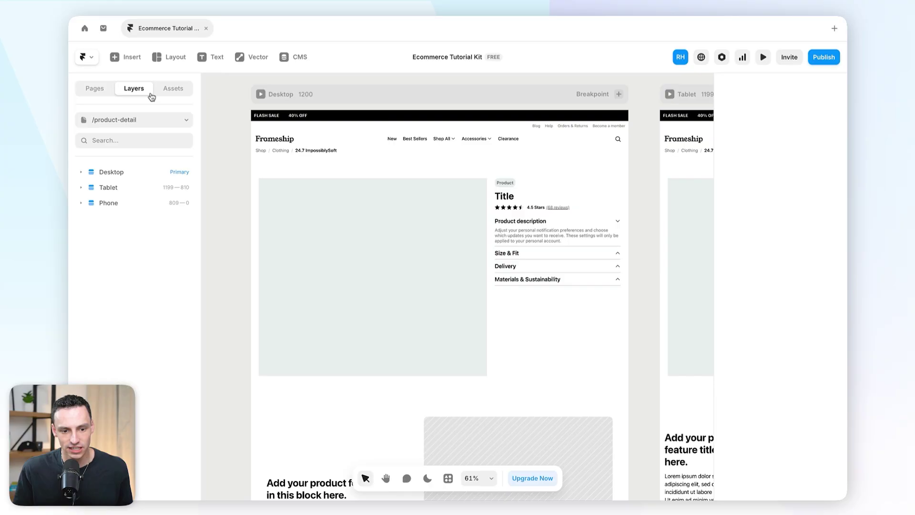
left_click(82, 173)
left_click(120, 188)
left_click(143, 280, "shift")
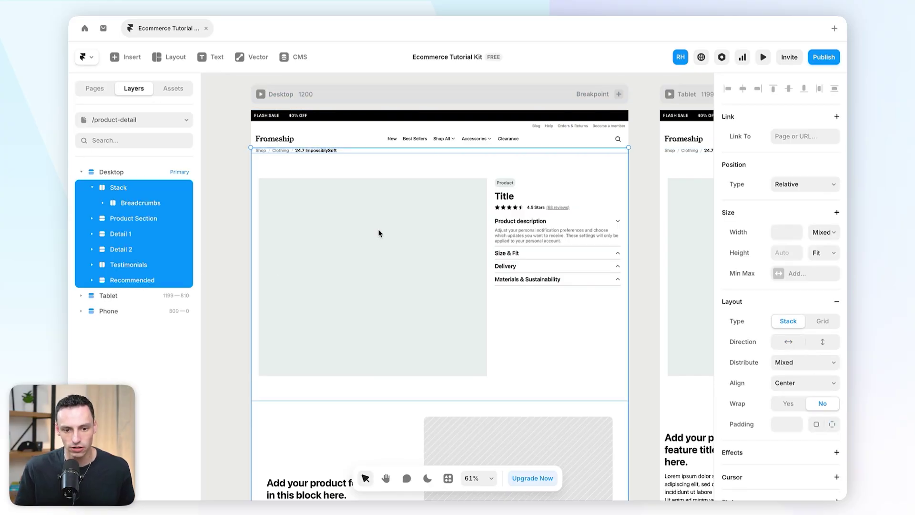
Step: Return to the My Store detail page and add Tablet and Phone breakpoints to it
left_click(107, 93)
left_click(125, 270)
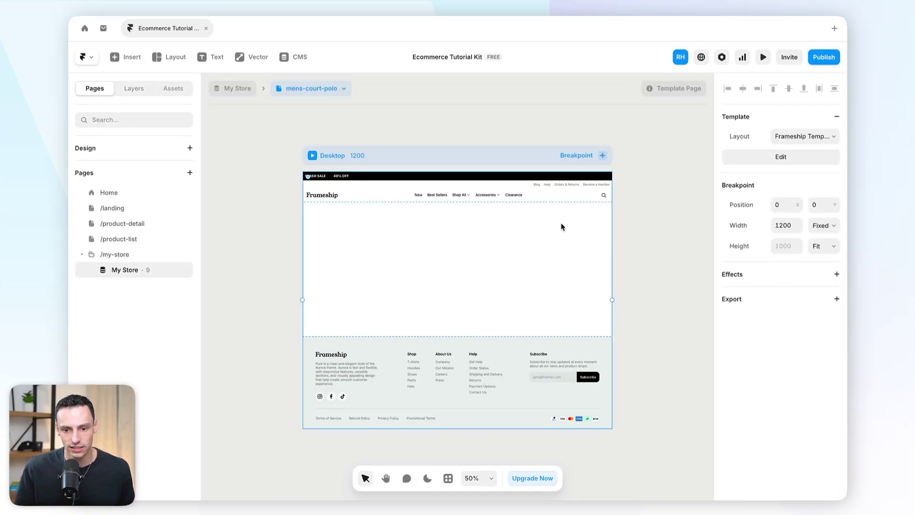
left_click(602, 156)
left_click(610, 176)
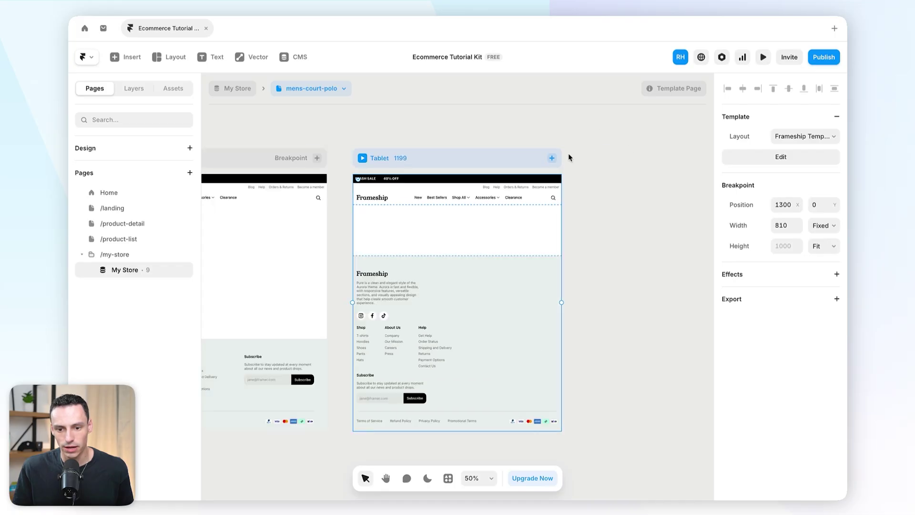
left_click(553, 158)
left_click(570, 180)
scroll(407, 174, "left", 10)
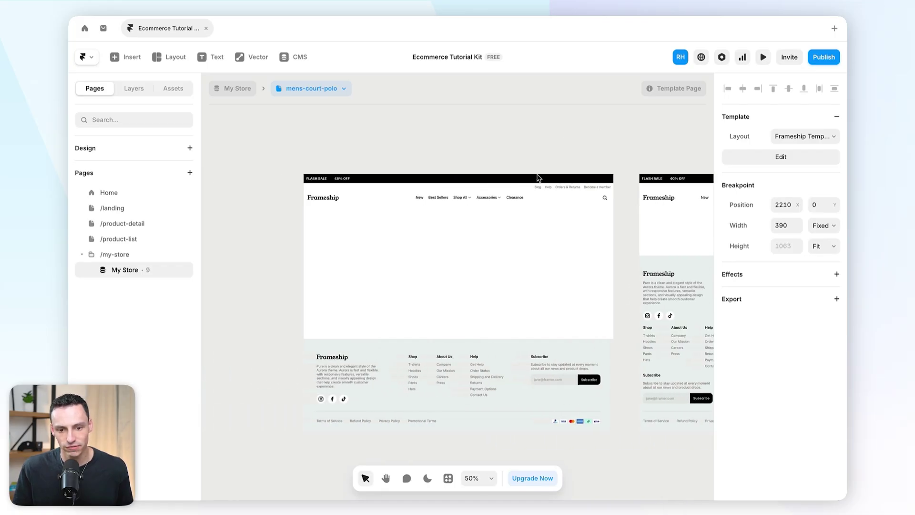
Step: Paste the copied product-detail sections into the My Store page's Desktop breakpoint
left_click(392, 162)
left_click(474, 238)
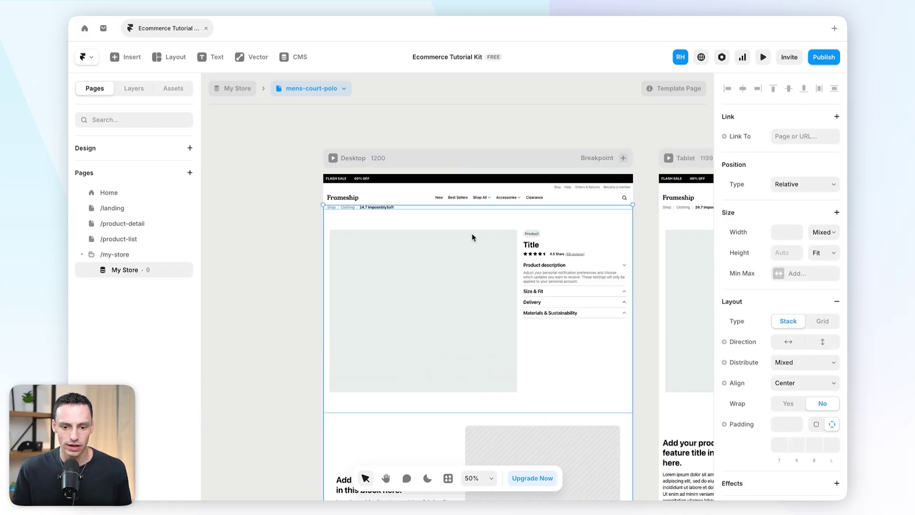
Step: Bind the content of the product section's Title text to the collection's Title variable
scroll(662, 252, "up", 3)
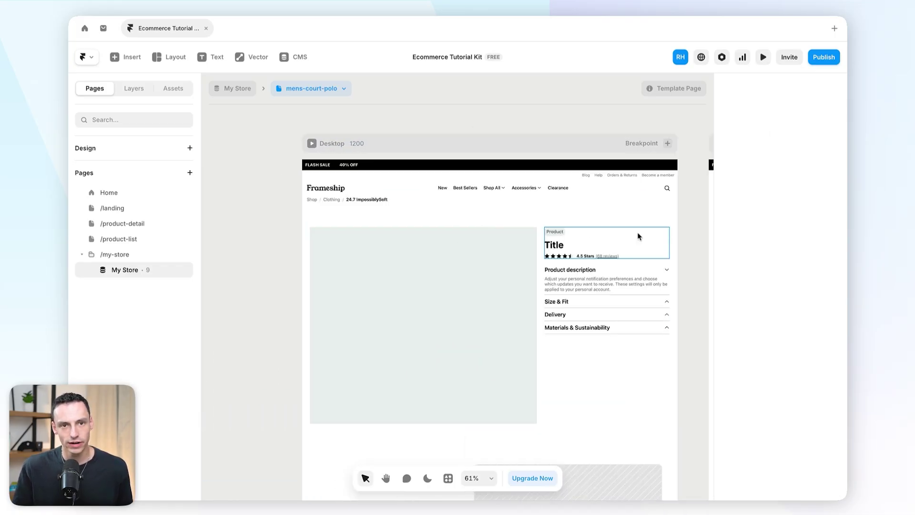
scroll(645, 256, "up", 2)
left_click(575, 245)
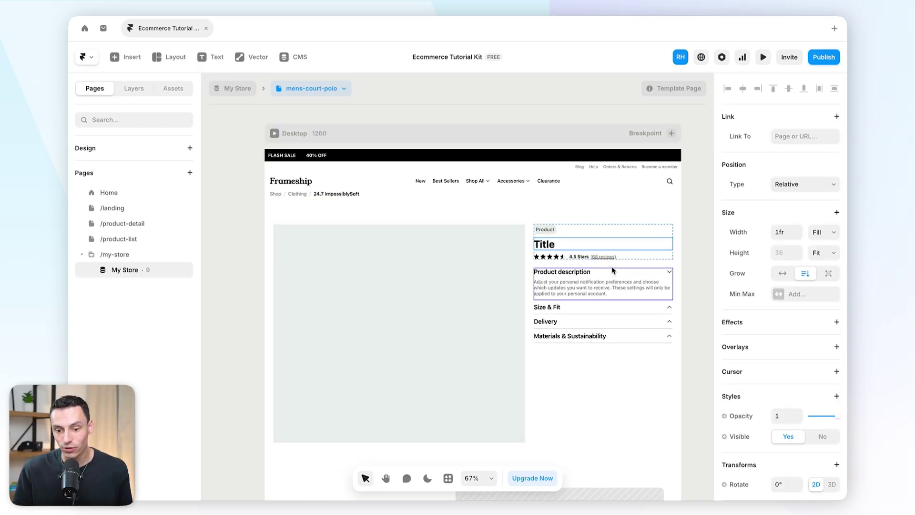
scroll(775, 358, "down", 5)
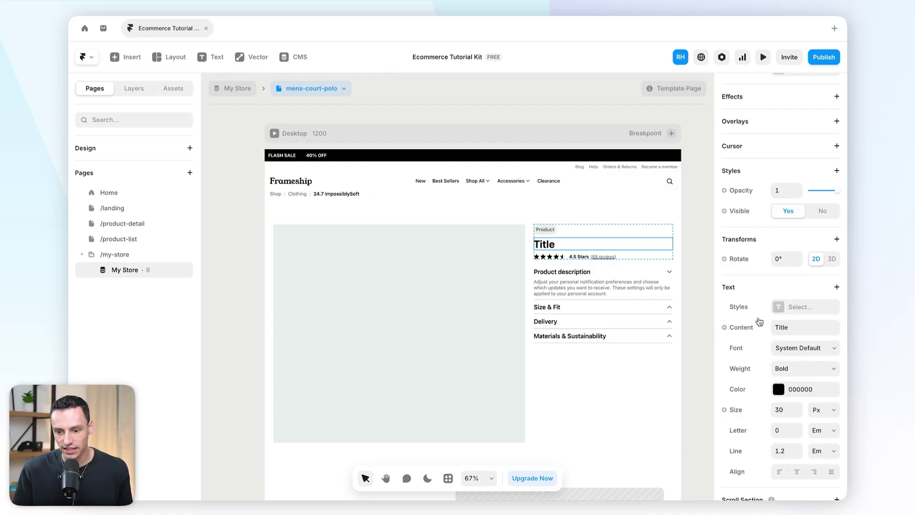
left_click(737, 329)
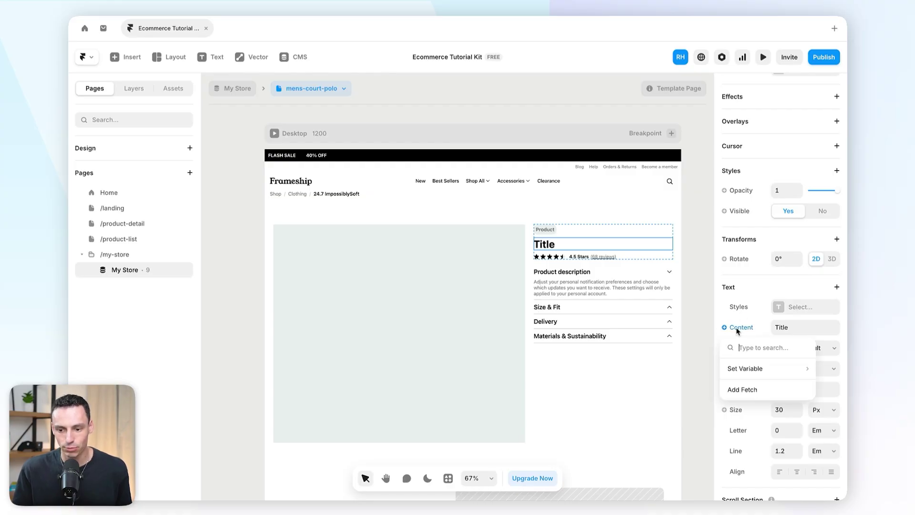
mouse_move(753, 369)
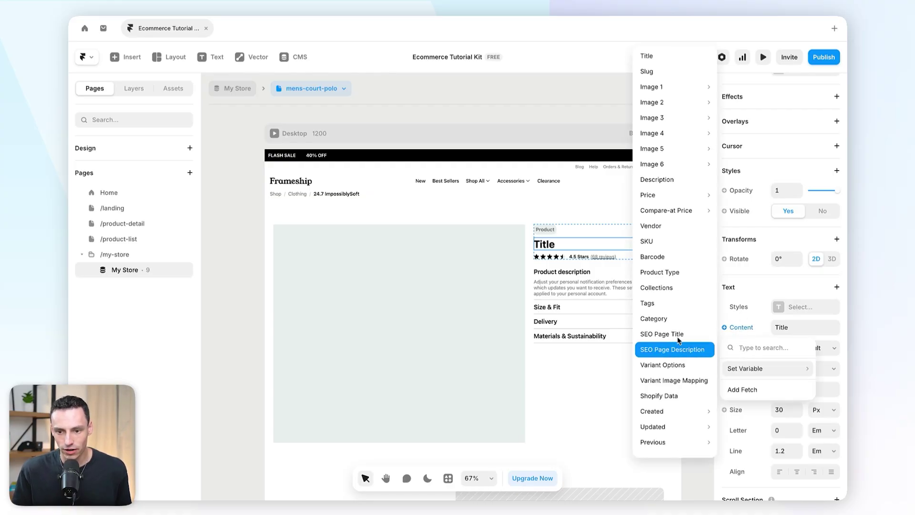
left_click(668, 56)
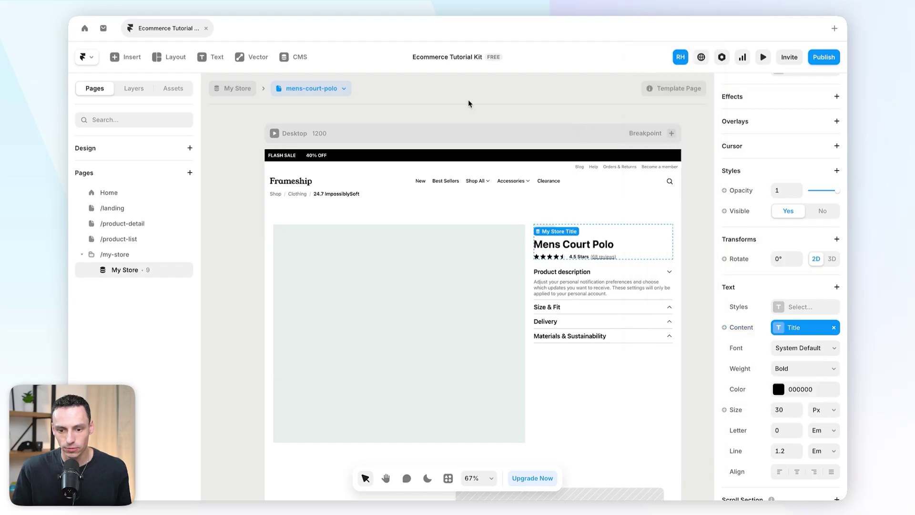
Step: Preview the detail page with the the-core-tank and the-club-polo items to check the title binding
left_click(337, 87)
left_click(325, 150)
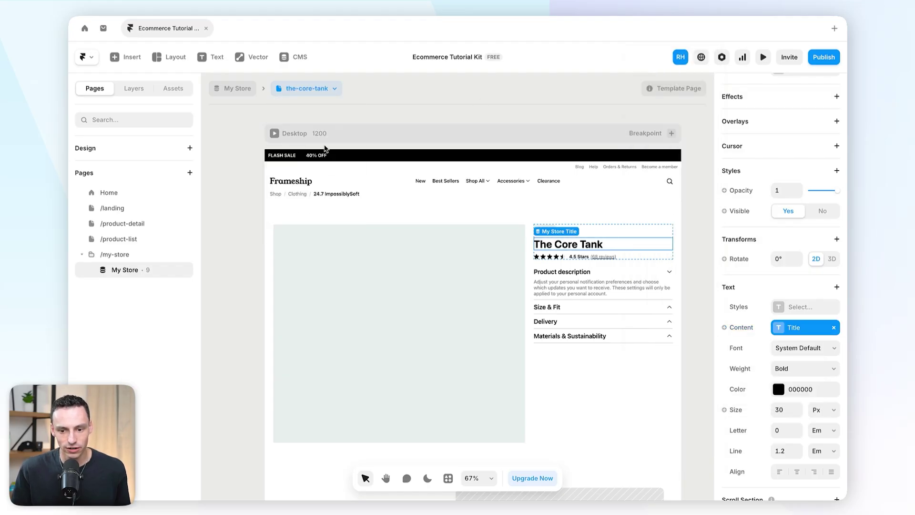
left_click(319, 90)
left_click(320, 118)
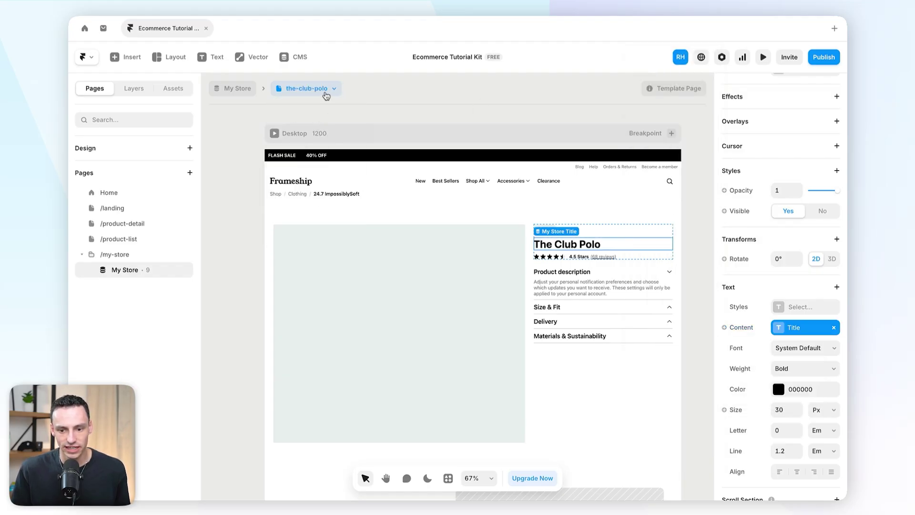
key("Escape")
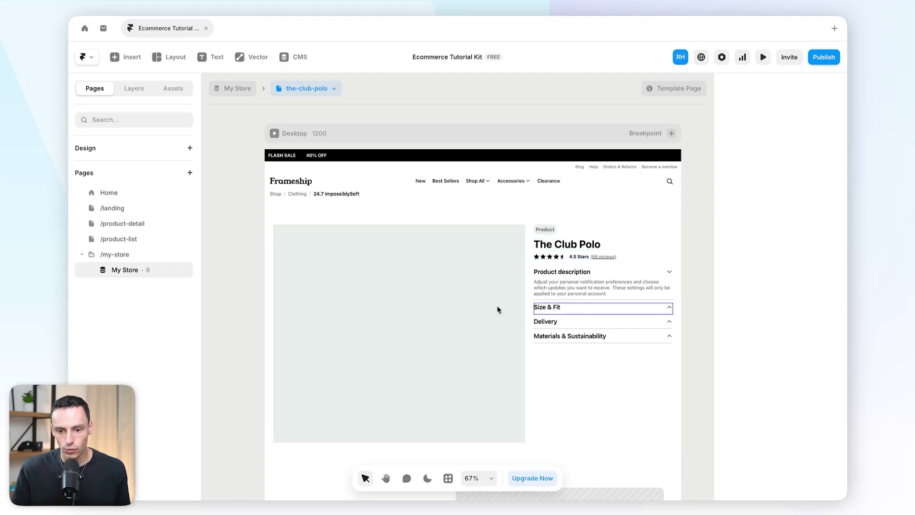
Step: Bind the fill of the large product image frame to the collection's Image 1 variable
left_click(497, 310)
scroll(815, 419, "down", 3)
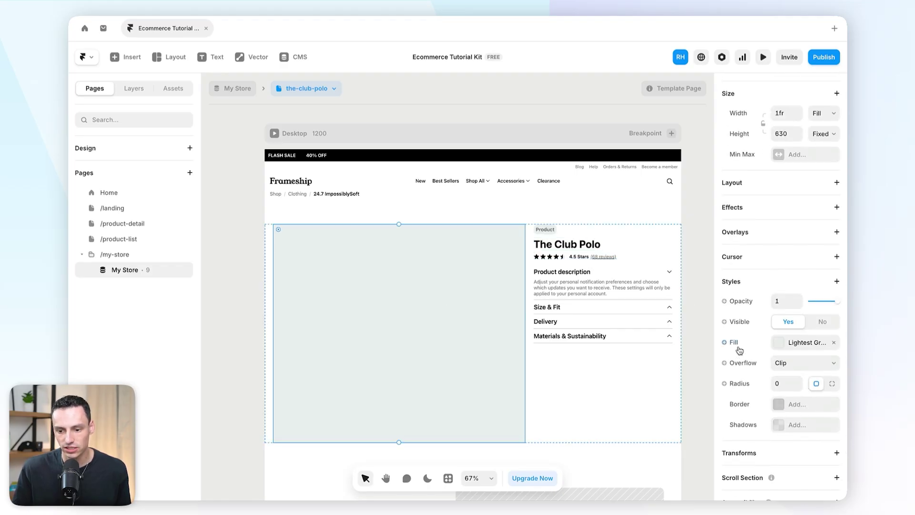
left_click(735, 342)
mouse_move(755, 390)
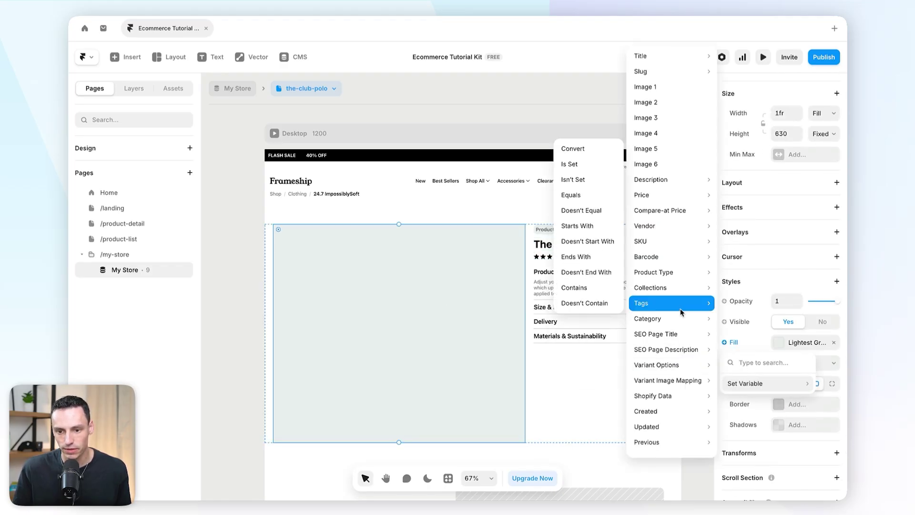
left_click(658, 88)
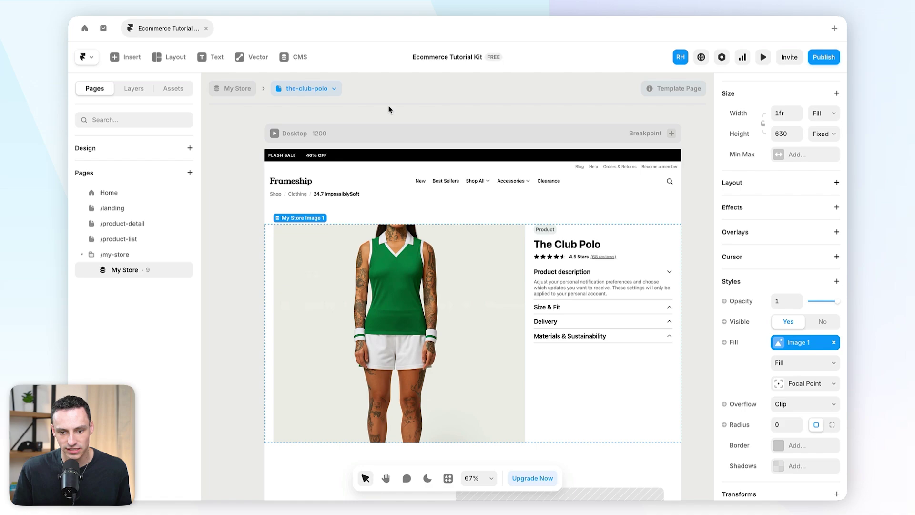
Step: Preview the the-club-wristbands and the-rally-shorts items to check the image binding
left_click(310, 88)
left_click(325, 138)
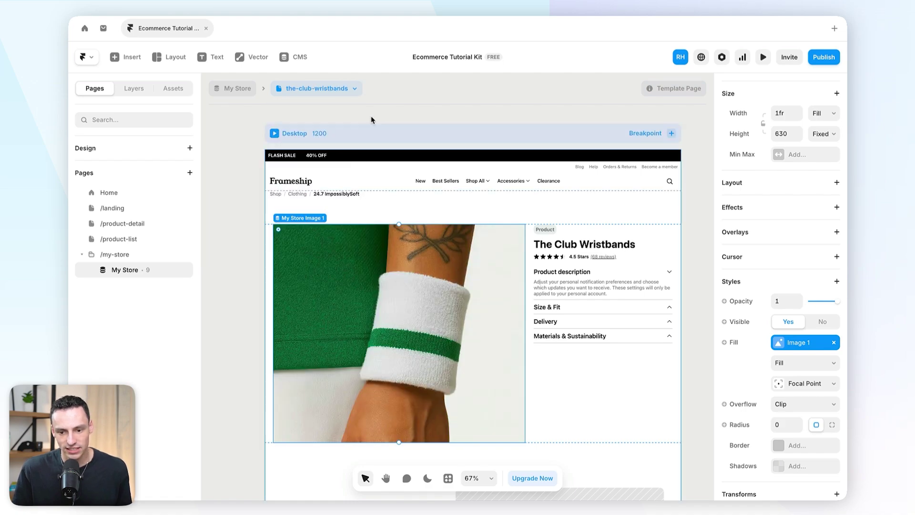
left_click(327, 89)
left_click(329, 170)
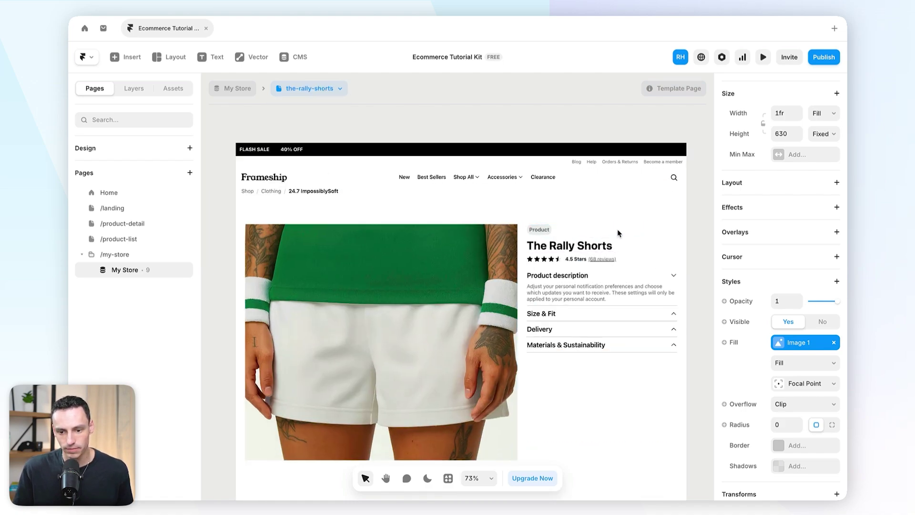
Step: Bind the content of the small Product label above the title to the collection's Category variable
scroll(620, 231, "up", 5)
left_click(461, 228)
scroll(803, 347, "down", 6)
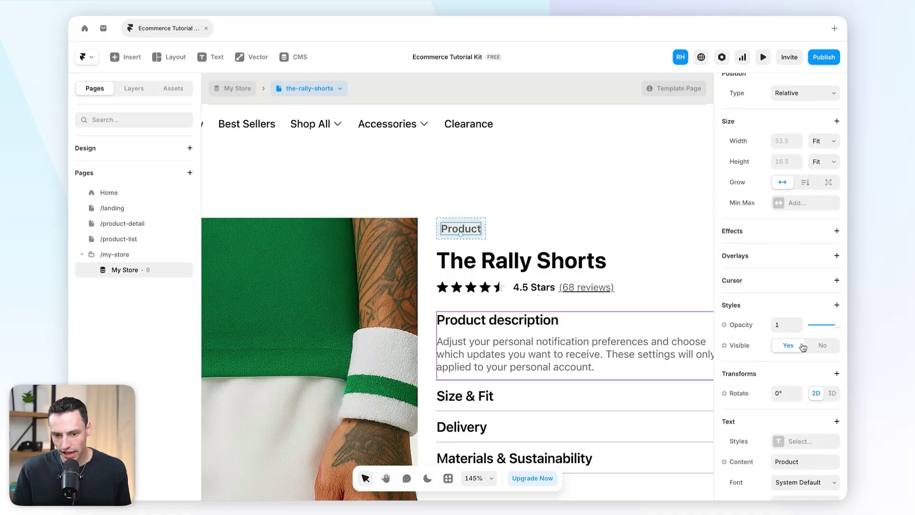
left_click(742, 277)
mouse_move(746, 320)
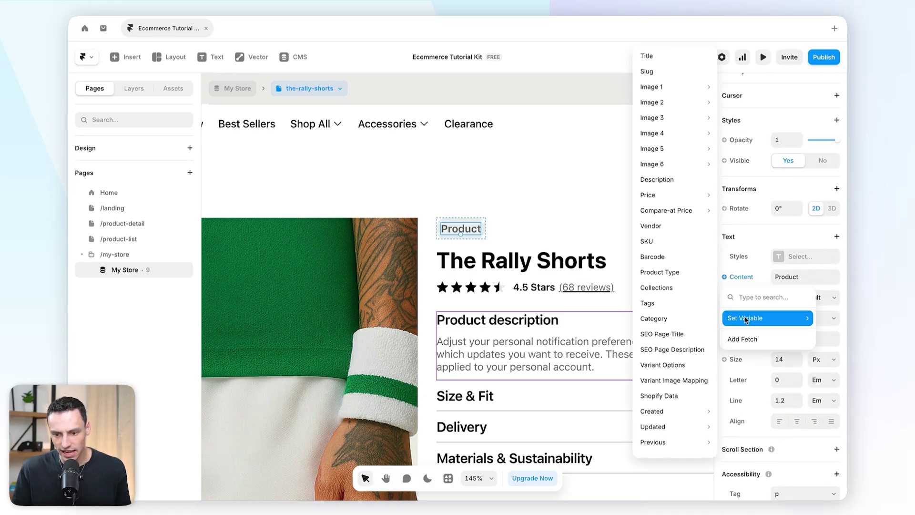
left_click(684, 318)
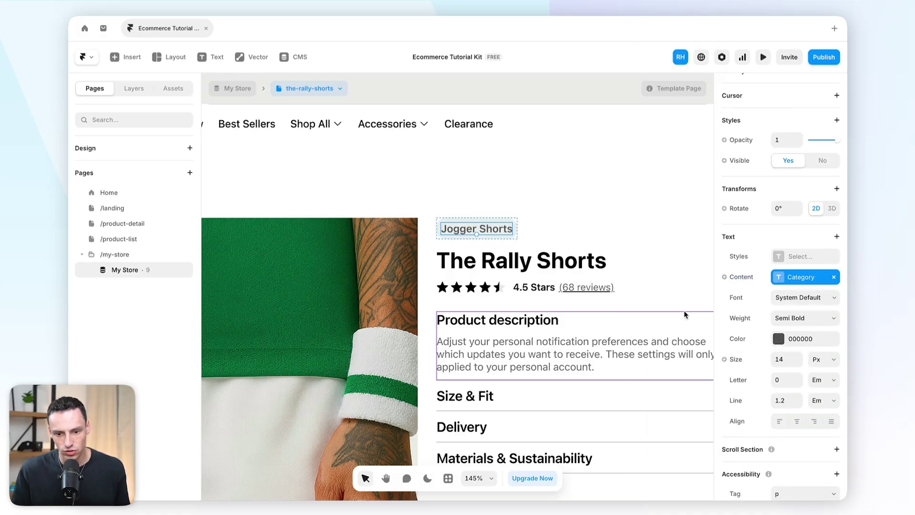
Step: Bind the last breadcrumb text, 24.7 ImpossiblySoft, to the collection's Title variable
scroll(347, 166, "down", 5)
scroll(346, 166, "up", 5)
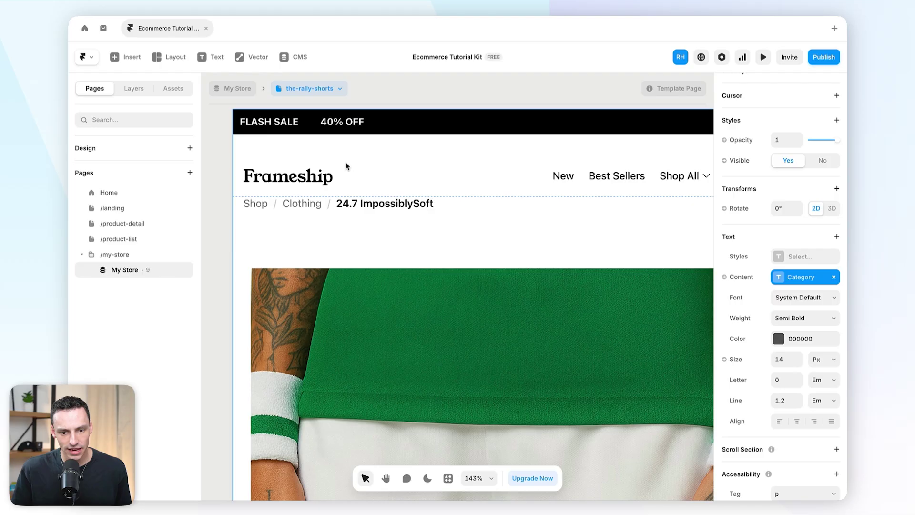
left_click(374, 202)
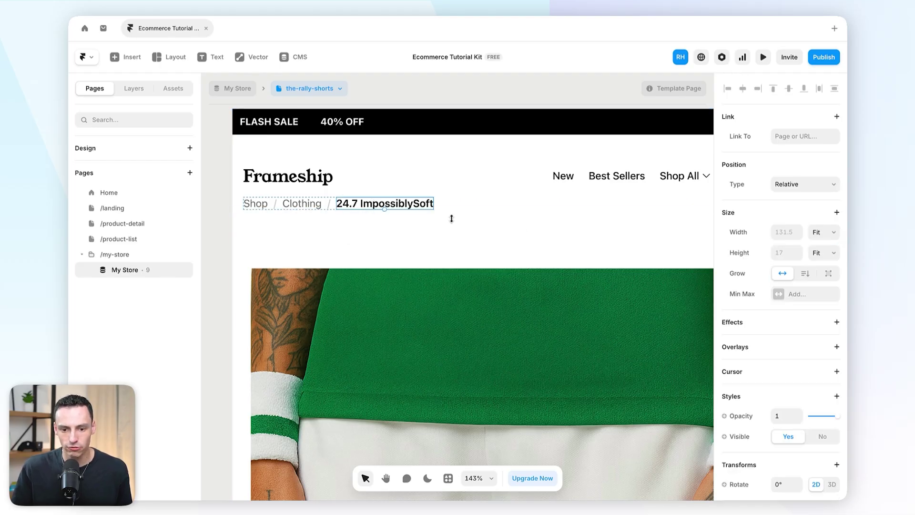
scroll(829, 334, "down", 5)
left_click(739, 305)
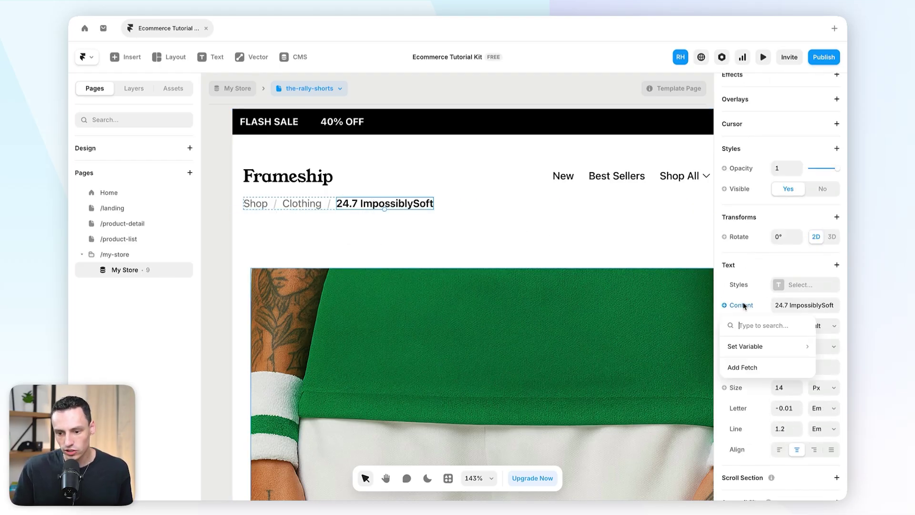
mouse_move(758, 341)
left_click(647, 55)
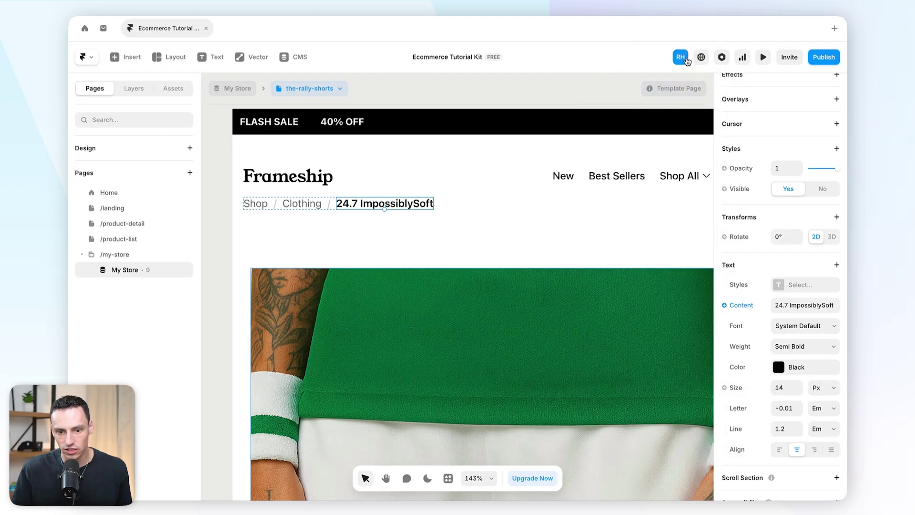
Step: Preview the mens-court-polo and the-club-wristbands items to check the breadcrumb and category bindings
key("shift+1")
left_click(329, 88)
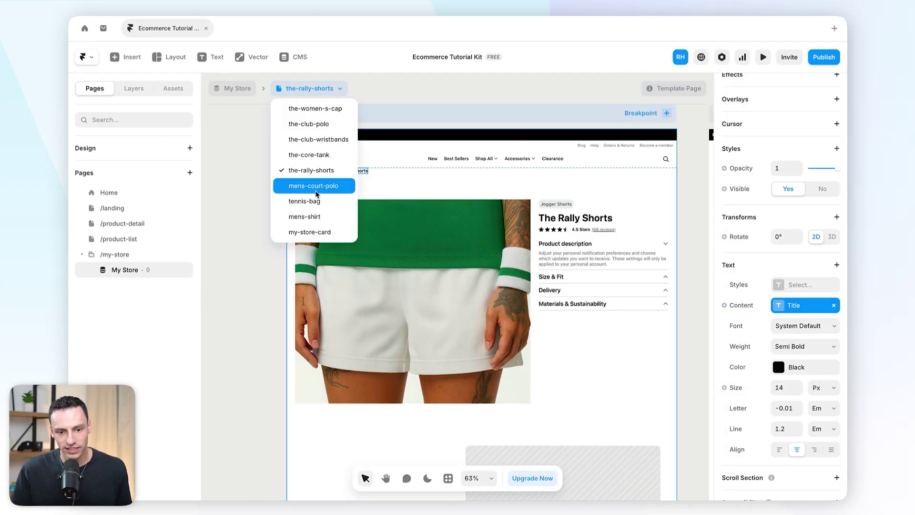
left_click(314, 186)
left_click(319, 88)
left_click(326, 141)
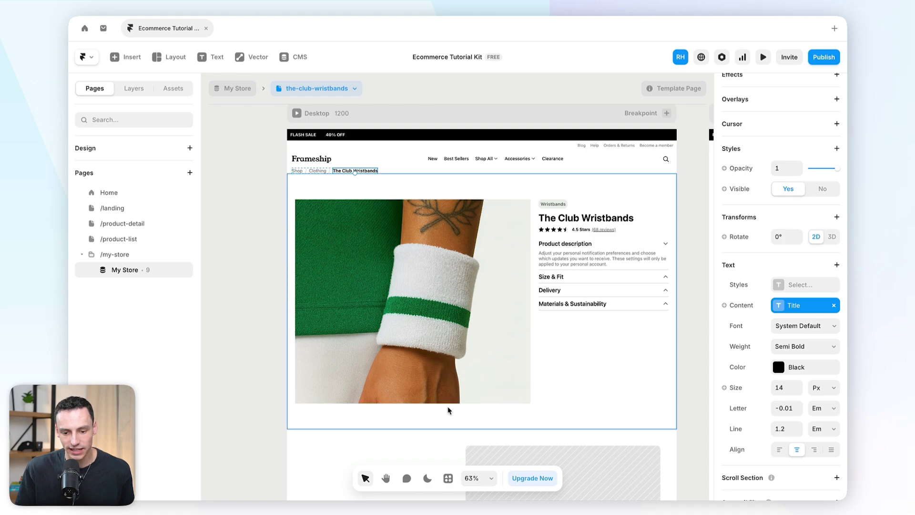
Step: Open the Frameship plugin's component library
left_click(448, 479)
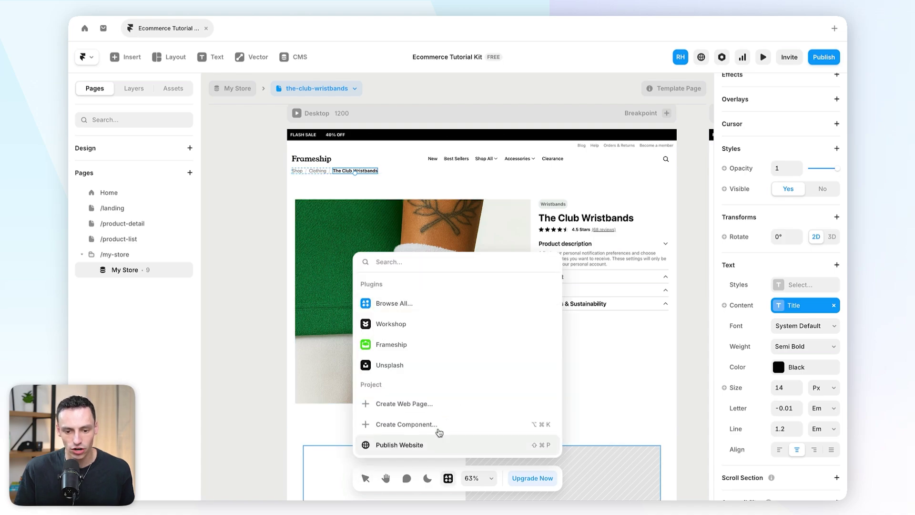
left_click(437, 345)
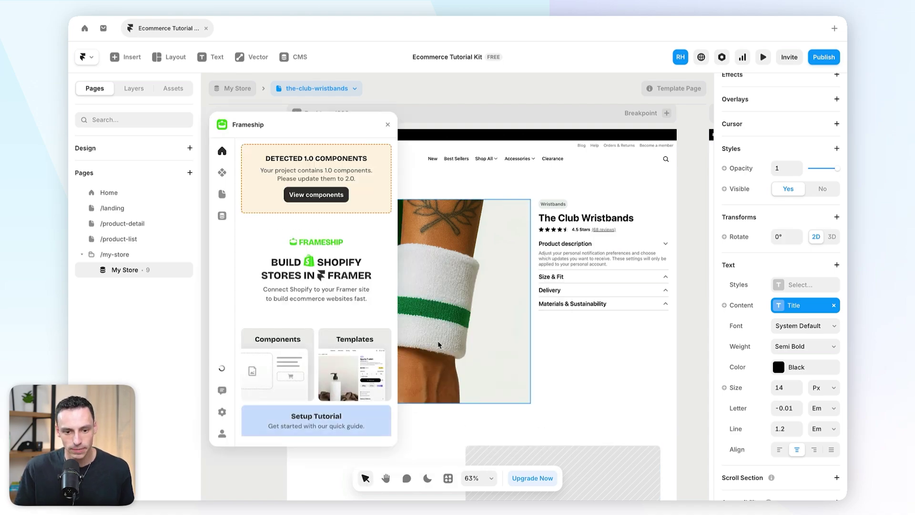
left_click(222, 173)
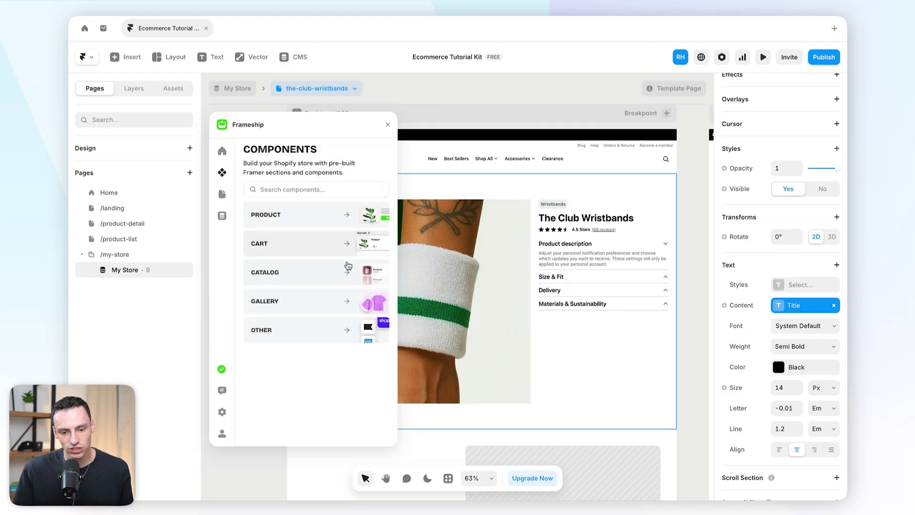
Step: Browse Frameship's Product, Cart and Catalog components to examine what is available, including the Price component
left_click(314, 221)
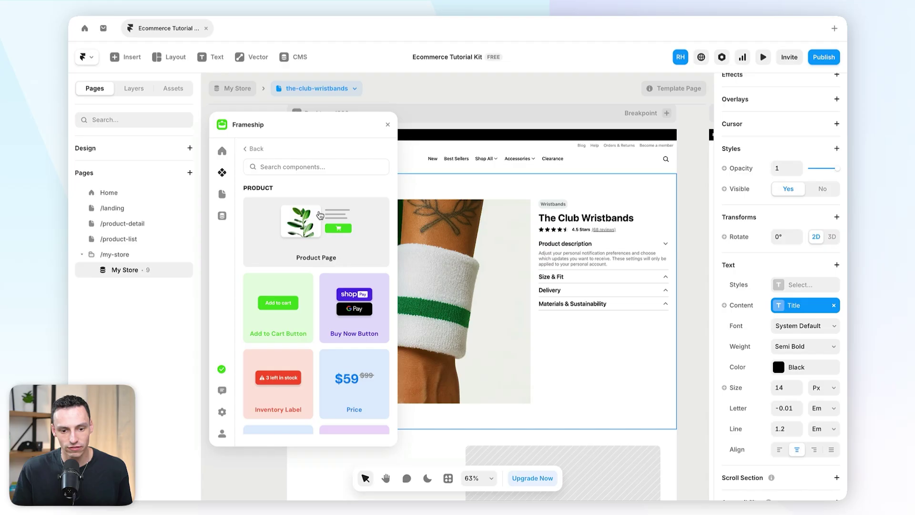
left_click(255, 150)
left_click(293, 242)
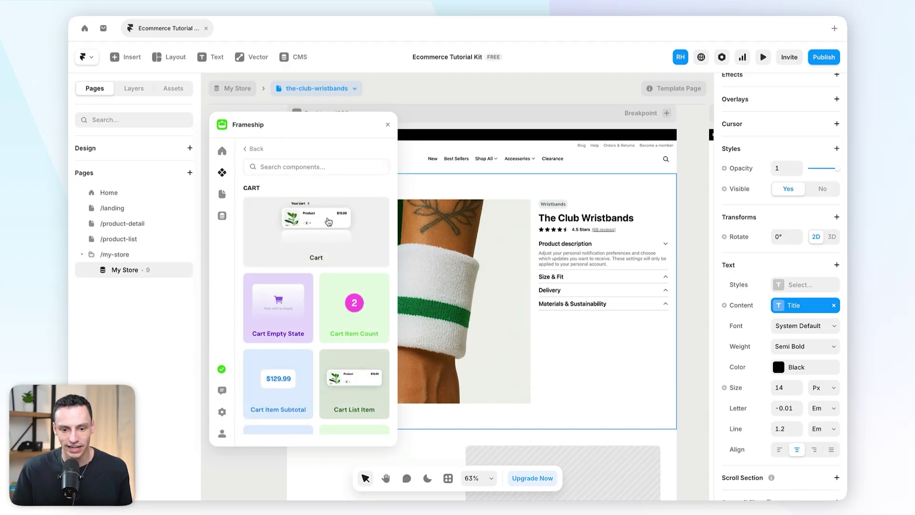
left_click(247, 148)
left_click(307, 265)
scroll(347, 300, "down", 1)
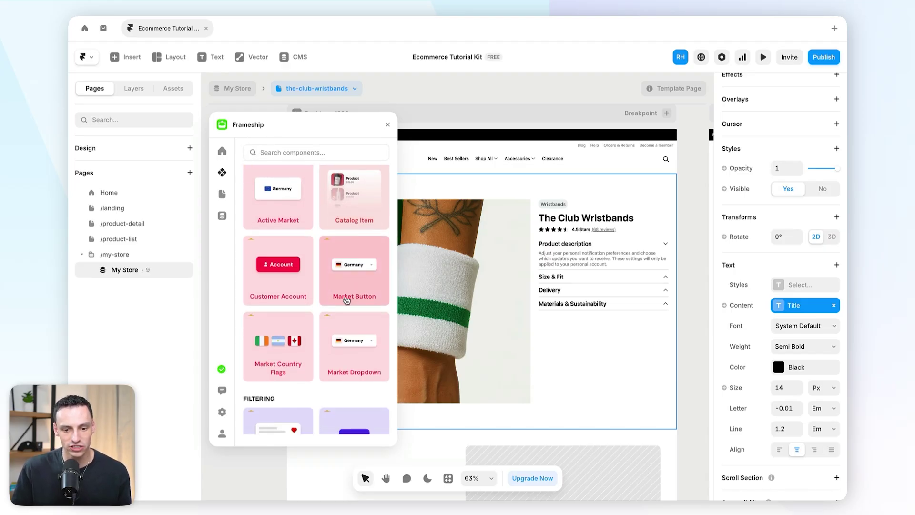
scroll(353, 270, "down", 7)
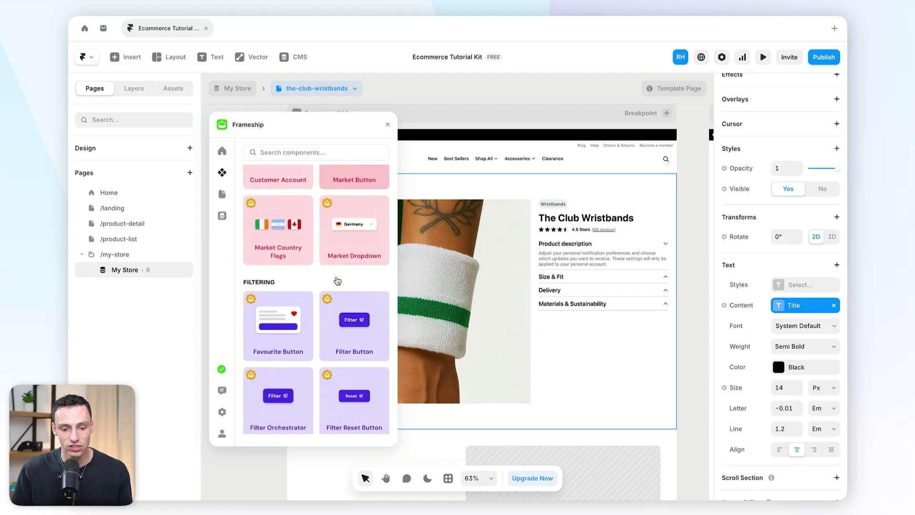
scroll(321, 286, "down", 9)
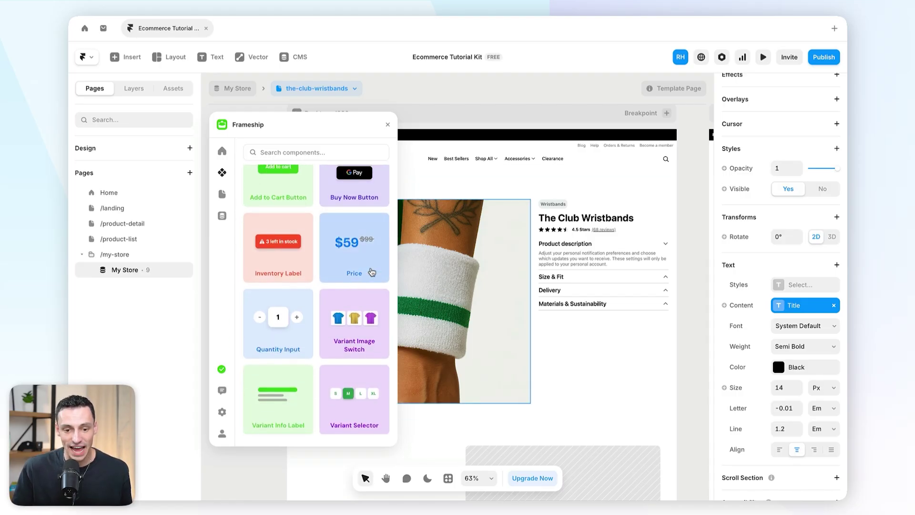
scroll(370, 267, "up", 1)
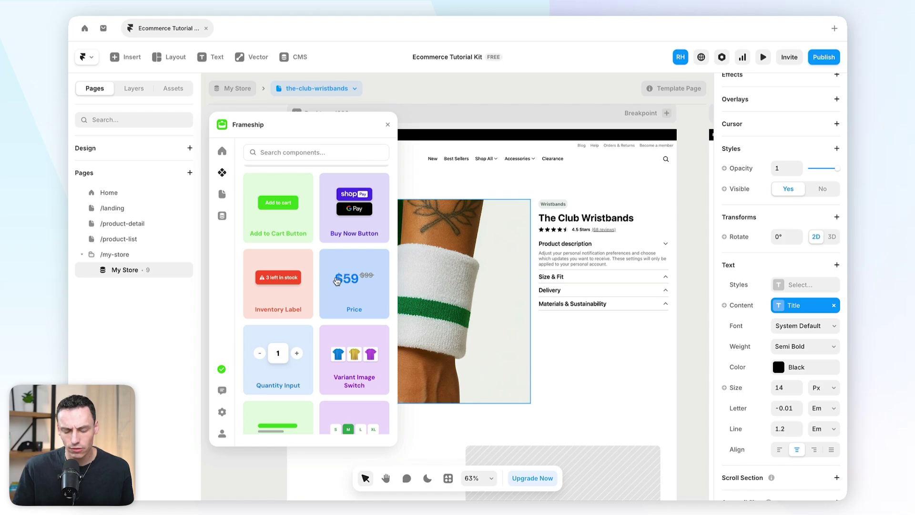
Step: Add Frameship's Price component to the page and move it into the product info stack below the accordion rows
left_click_drag(336, 282, 413, 125)
left_click(387, 124)
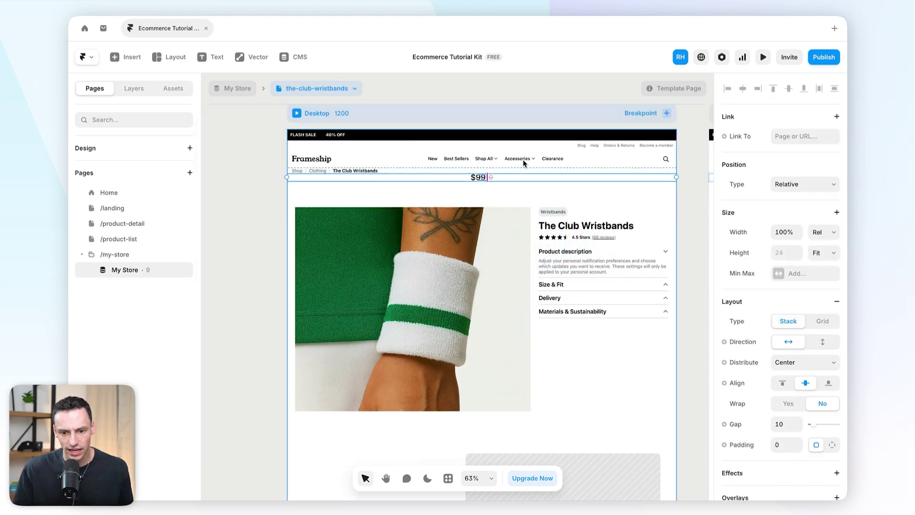
key("Delete")
left_click(577, 244)
key("ctrl+v")
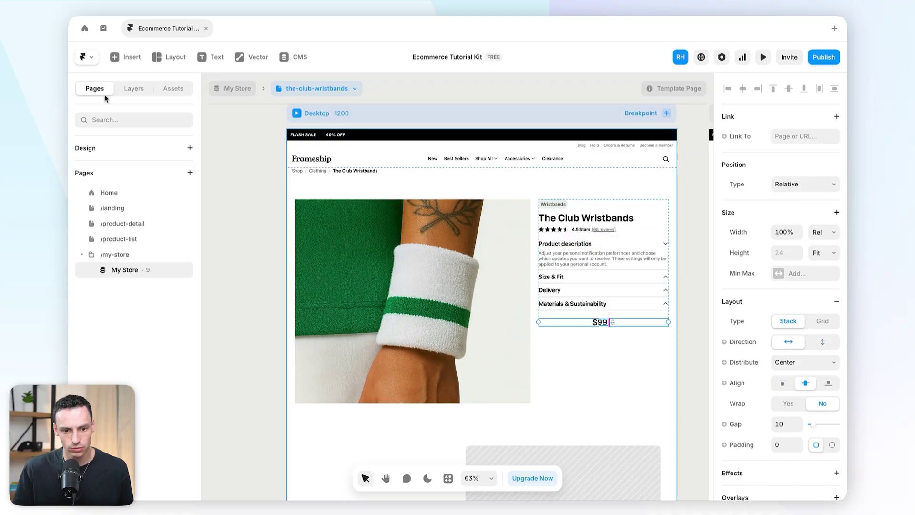
Step: Distribute the Price stack's content from the start and delete its crossed-out compare-at price label
left_click(134, 90)
scroll(794, 382, "down", 5)
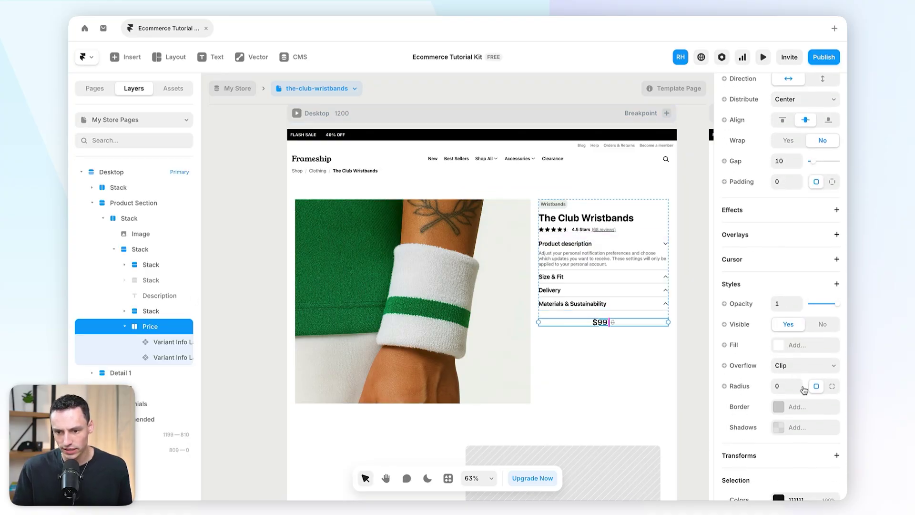
left_click(787, 101)
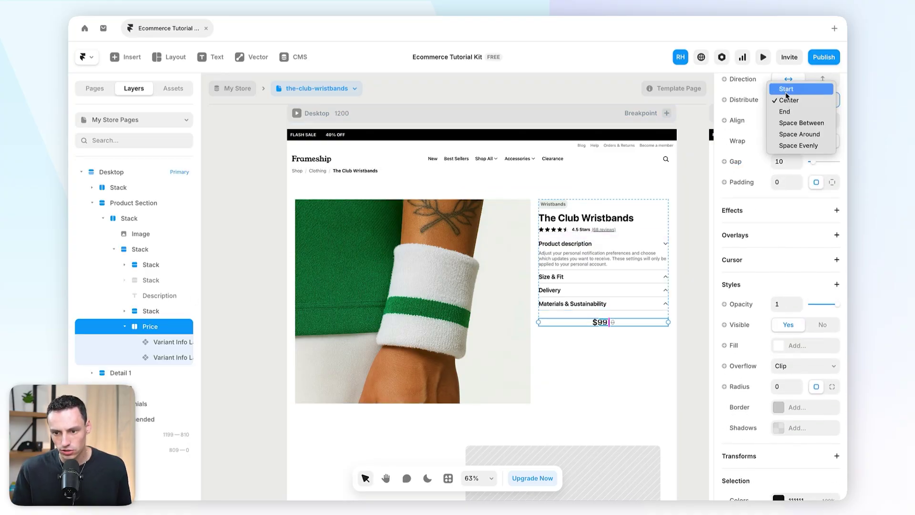
left_click(559, 324)
key("Delete")
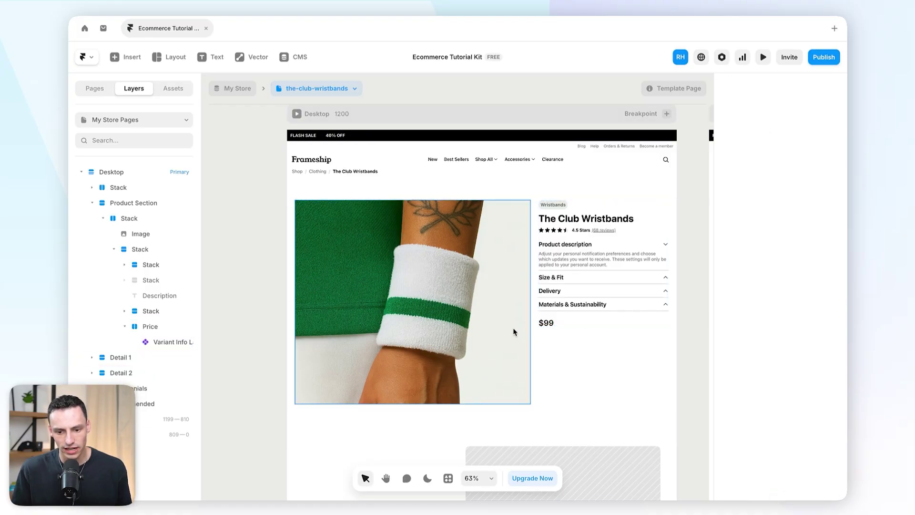
Step: Connect the remaining price label's Shopify Data property to the Shopify Data CMS variable
left_click(546, 323)
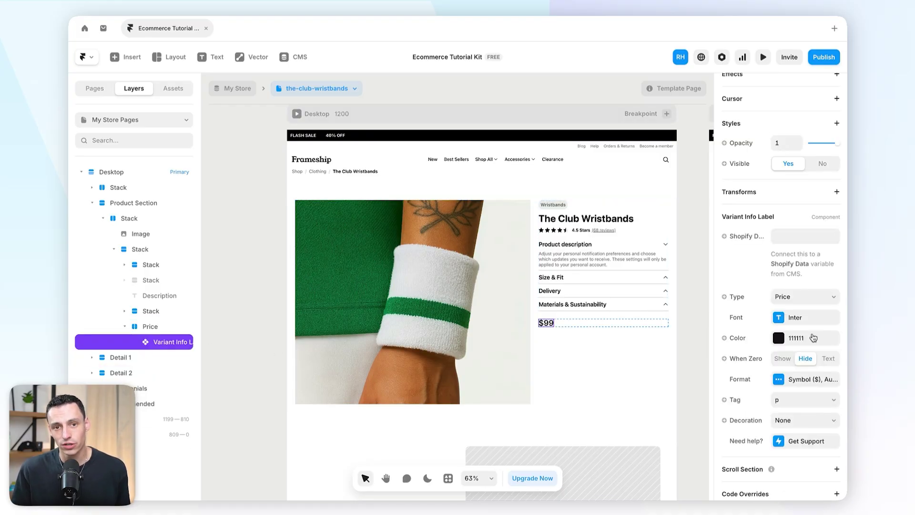
scroll(813, 337, "down", 2)
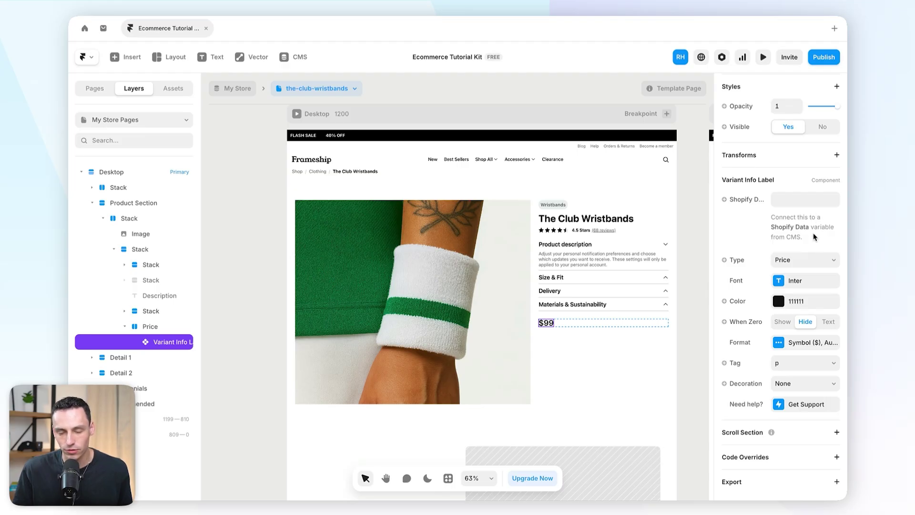
left_click(745, 199)
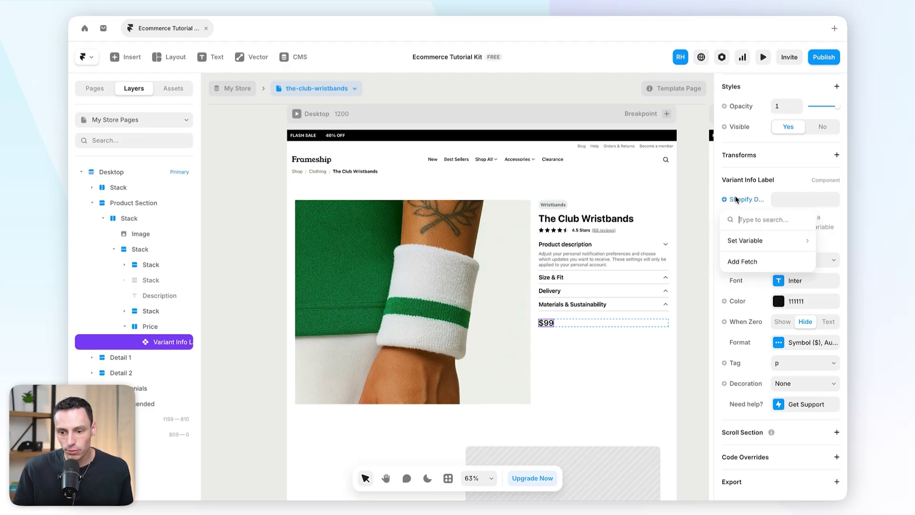
mouse_move(746, 240)
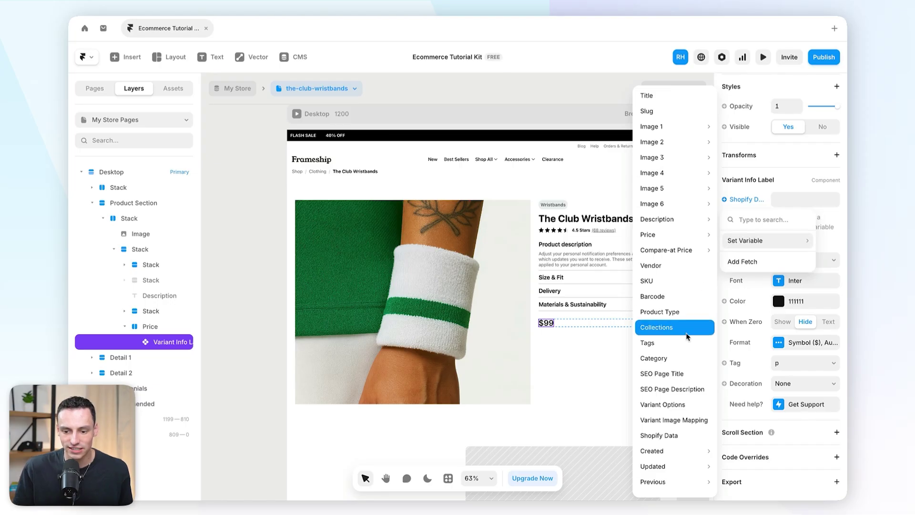
left_click(691, 434)
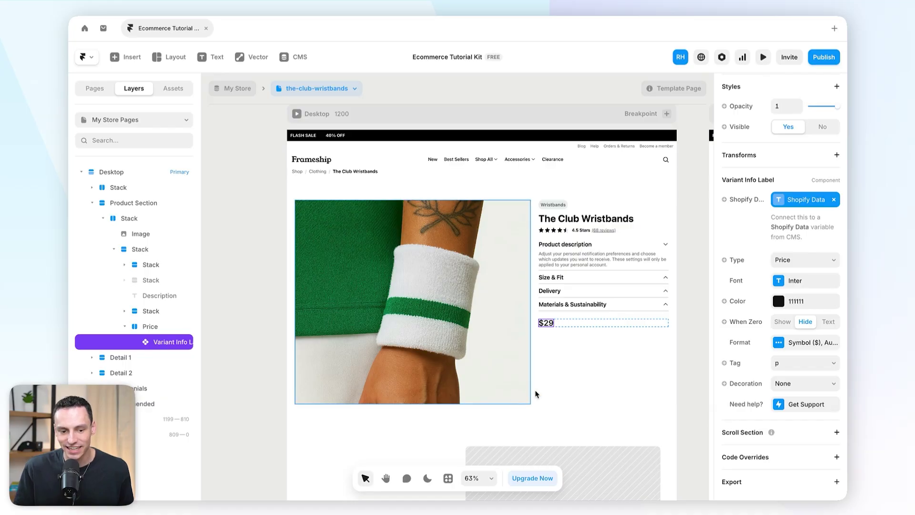
Step: Switch the template page to the the-rally-shorts item to check the price binding
scroll(585, 351, "up", 5)
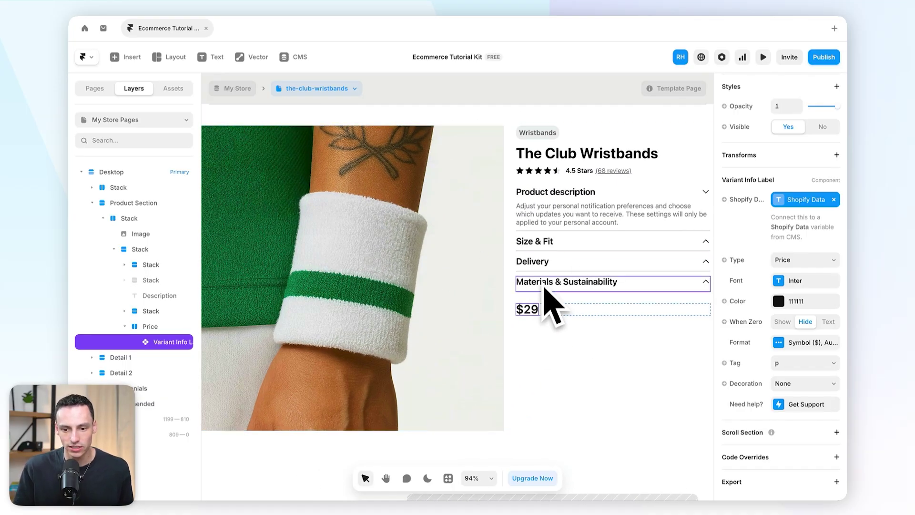
left_click(348, 88)
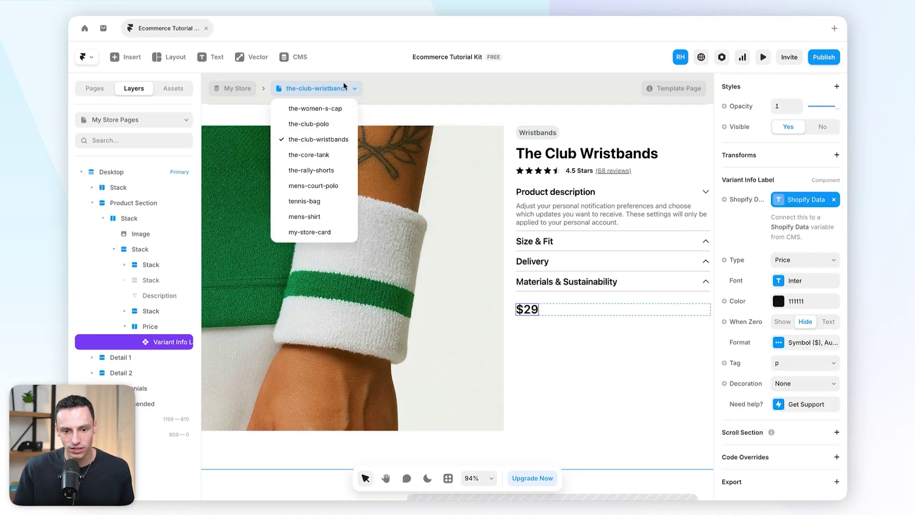
left_click(314, 170)
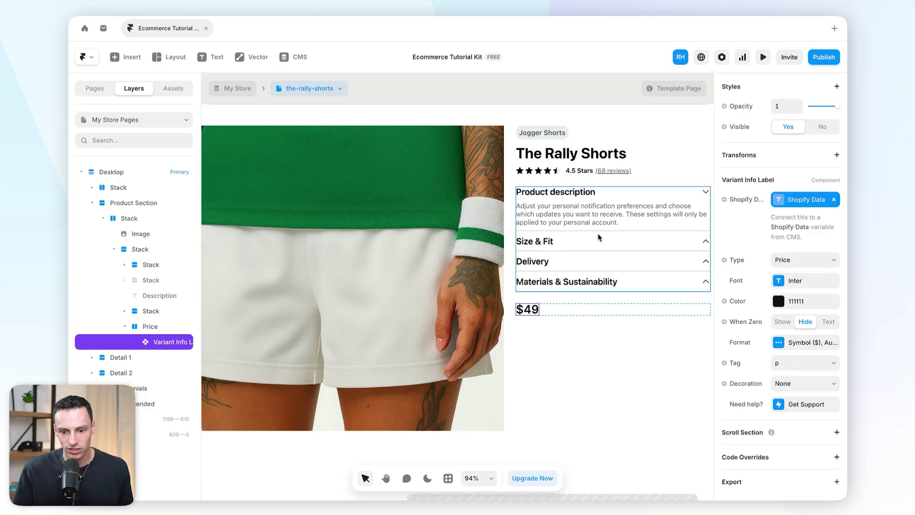
Step: Move the Price stack above the accordion stack so it sits directly below the star rating
left_click(119, 329)
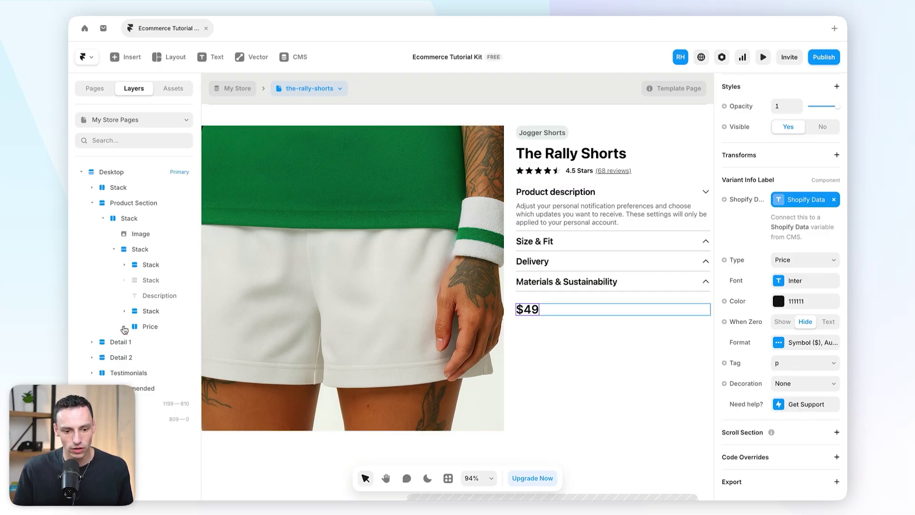
left_click(173, 329)
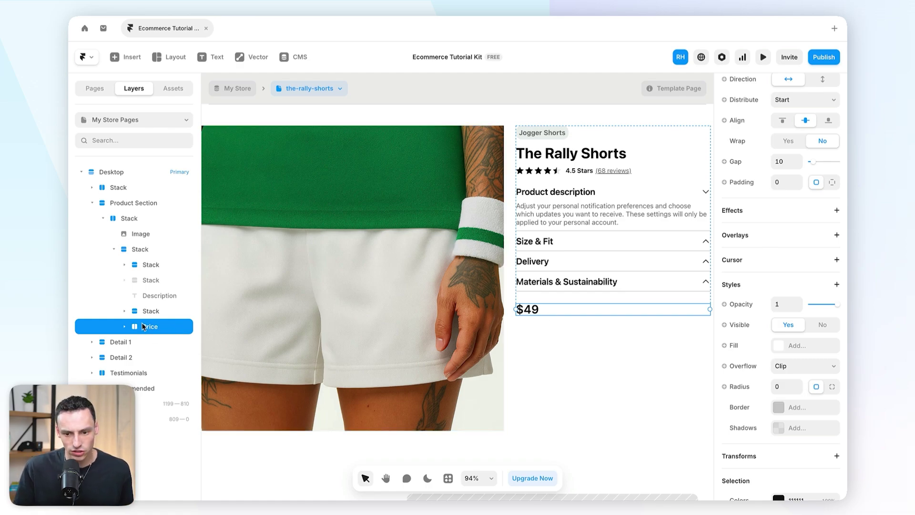
left_click_drag(143, 327, 153, 303)
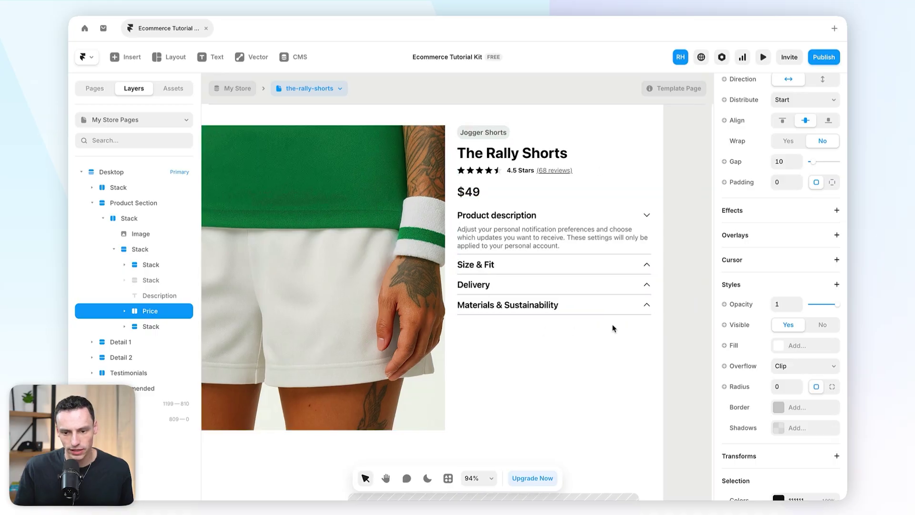
scroll(613, 328, "up", 2)
scroll(614, 328, "right", 3)
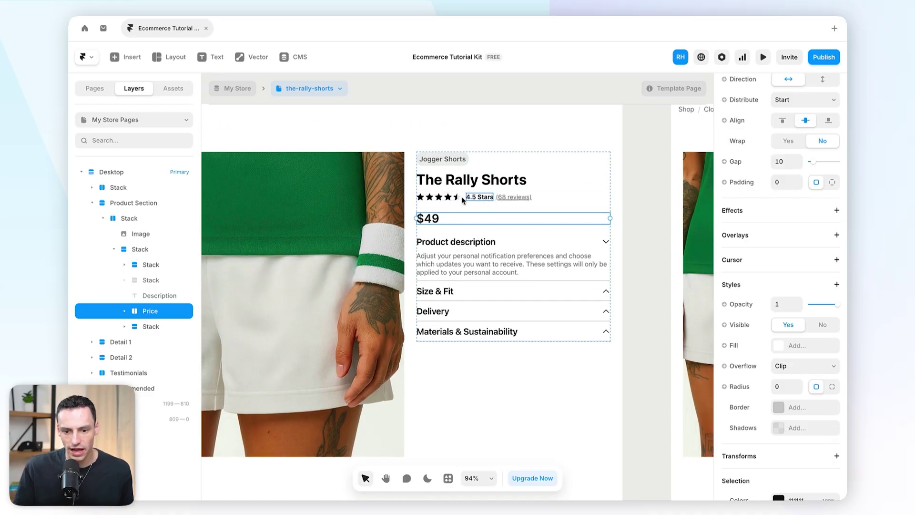
Step: Insert Frameship's Inventory Label and Add to Cart Button components between the star rating and the price
left_click(657, 215)
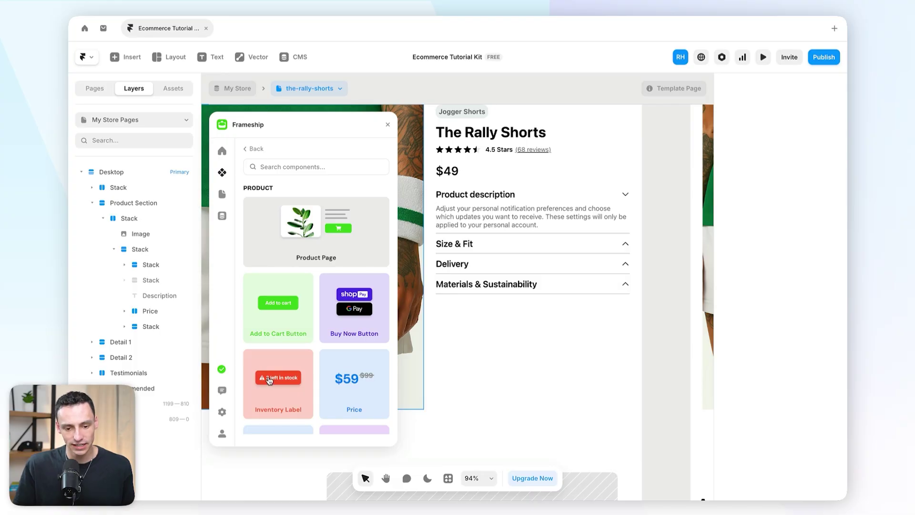
left_click_drag(269, 380, 500, 193)
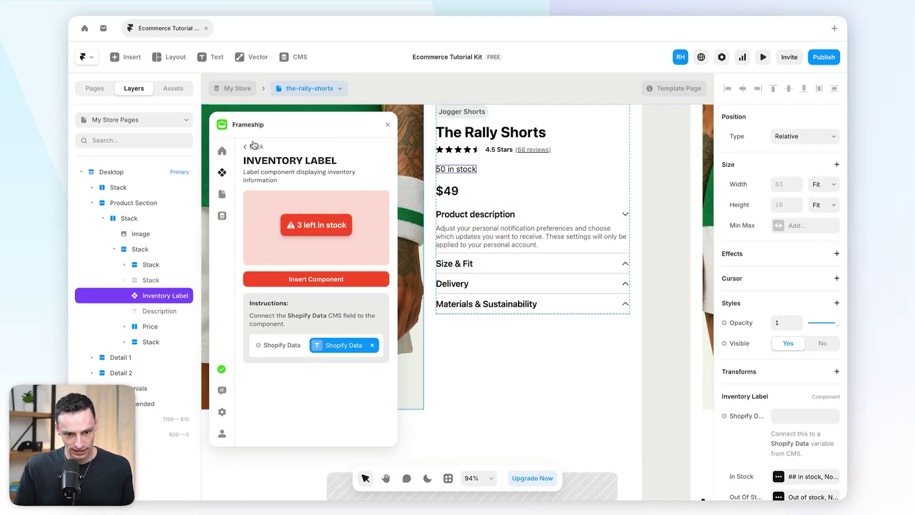
left_click(256, 148)
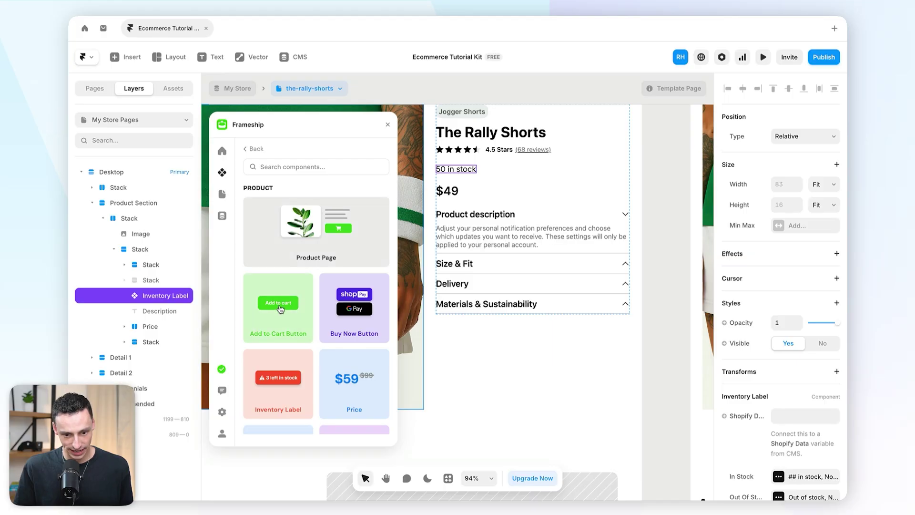
left_click_drag(280, 309, 506, 184)
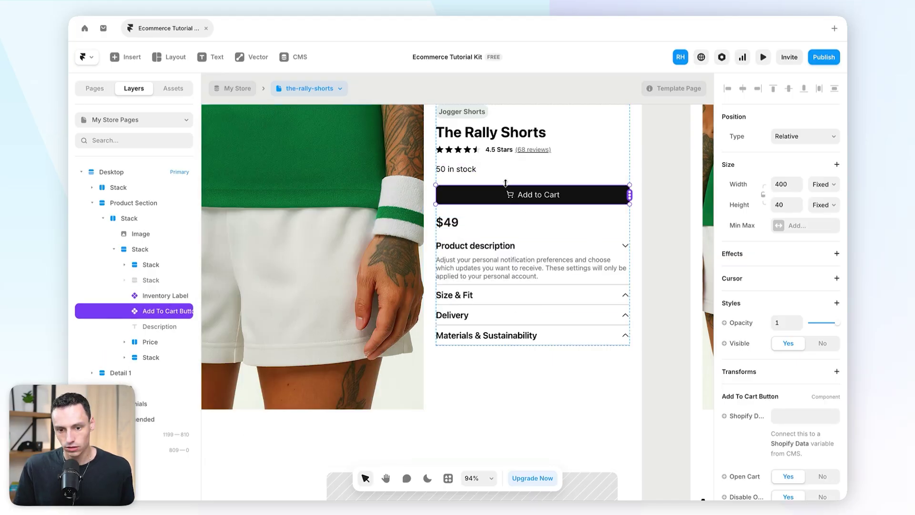
Step: Connect the Inventory Label's Shopify Data property to the Shopify Data CMS variable
left_click(471, 171)
scroll(794, 285, "down", 3)
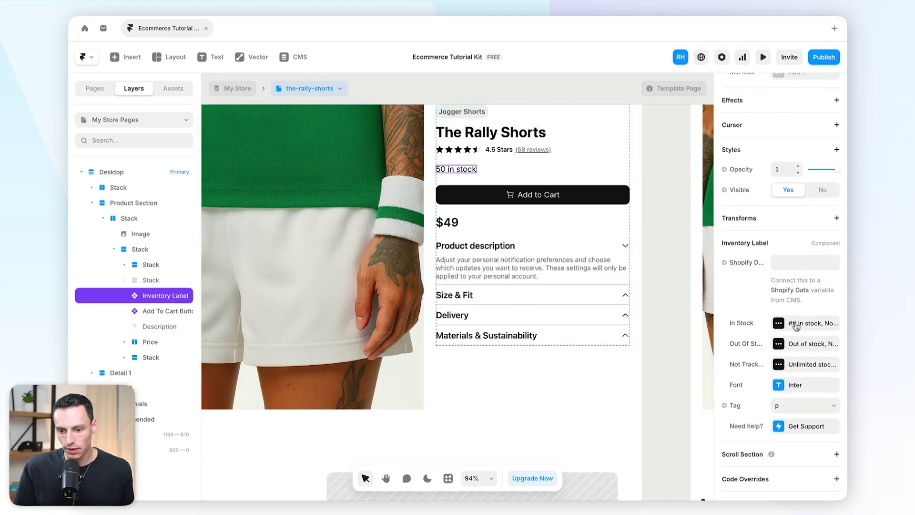
left_click(753, 263)
mouse_move(766, 303)
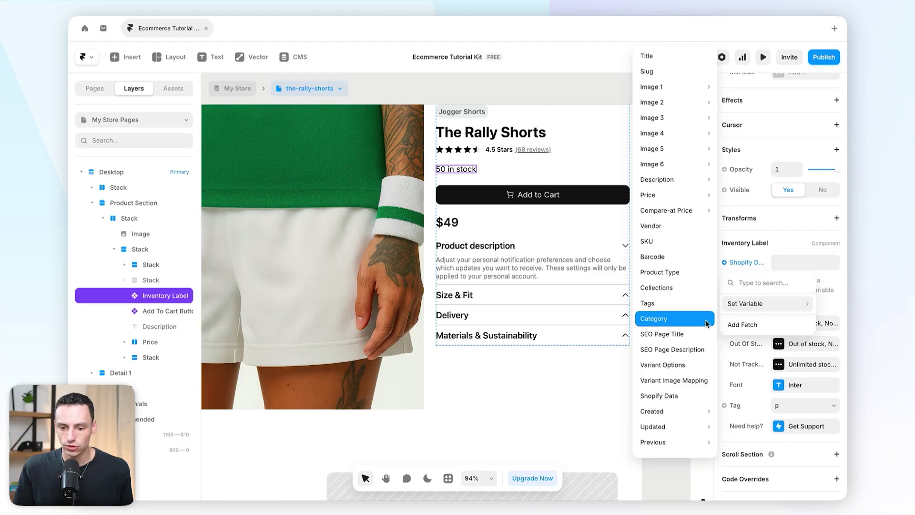
left_click(665, 396)
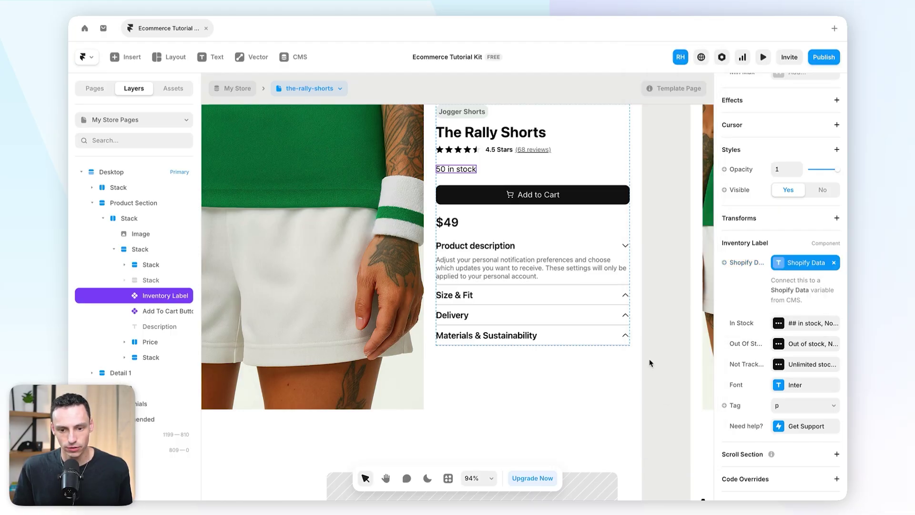
Step: Connect the Add to Cart Button's Shopify Data property to the Shopify Data CMS variable and review its remaining options
left_click(593, 195)
scroll(739, 322, "down", 1)
left_click(752, 264)
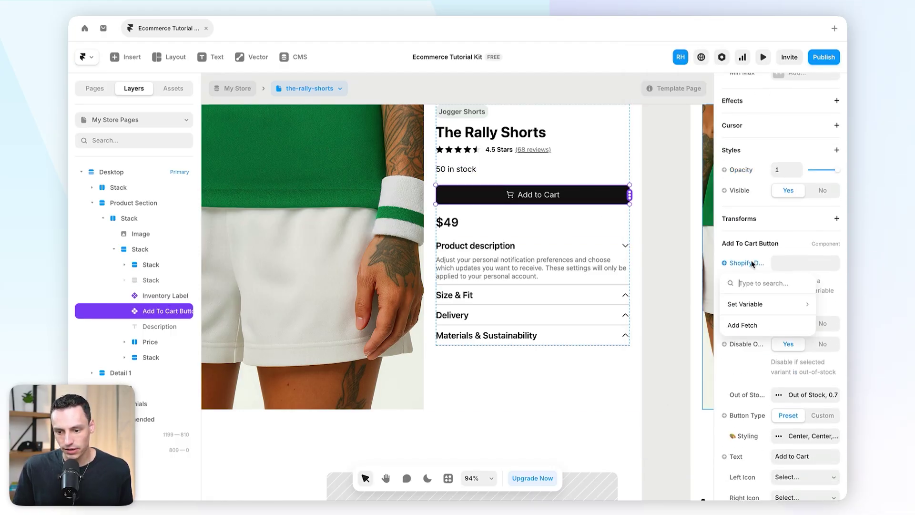
mouse_move(752, 305)
left_click(659, 396)
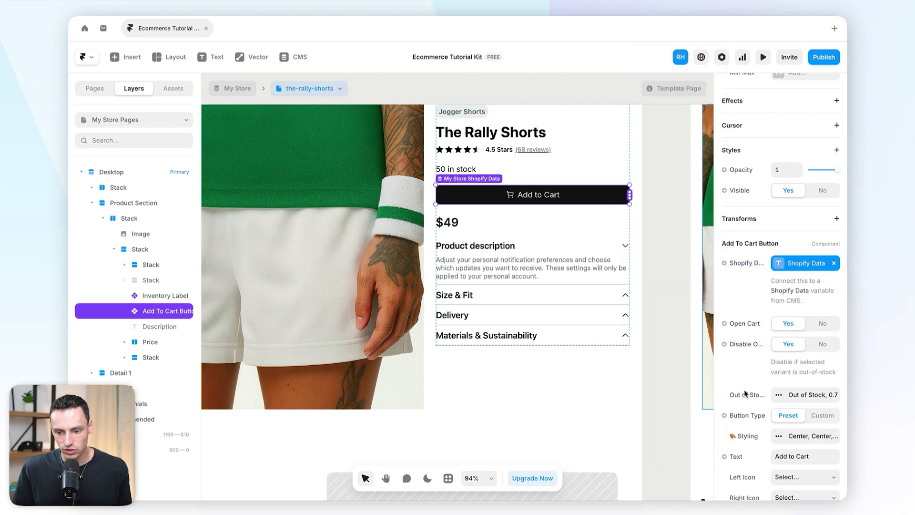
scroll(743, 382, "down", 4)
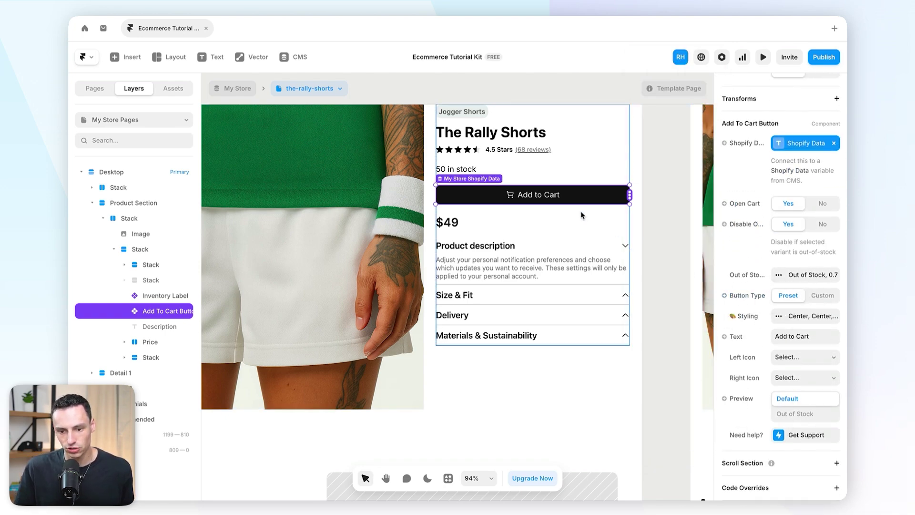
Step: Set the Add to Cart Button's height to 50 and move it below the accordion stack
left_click_drag(572, 204, 573, 208)
scroll(824, 207, "up", 5)
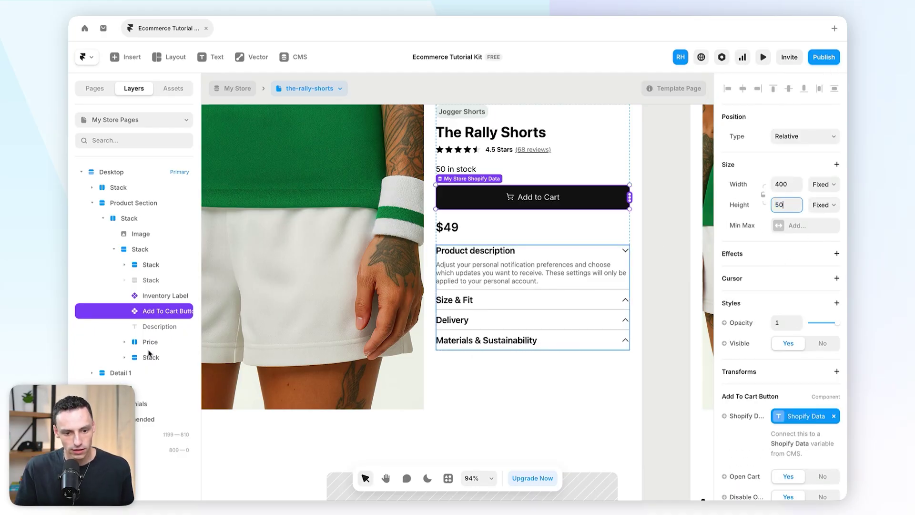
left_click_drag(152, 313, 152, 364)
Step: Move the Inventory Label into the Price stack, directly after the price label
left_click(146, 296)
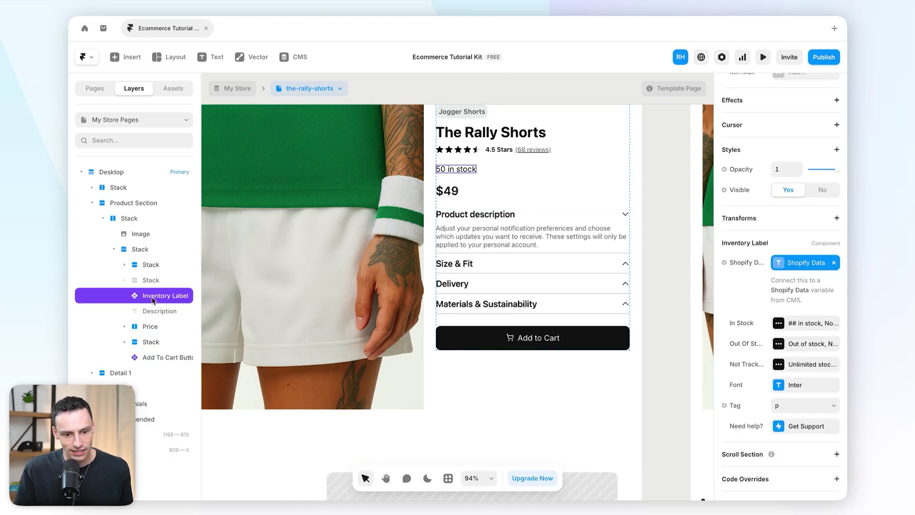
left_click_drag(150, 301, 154, 337)
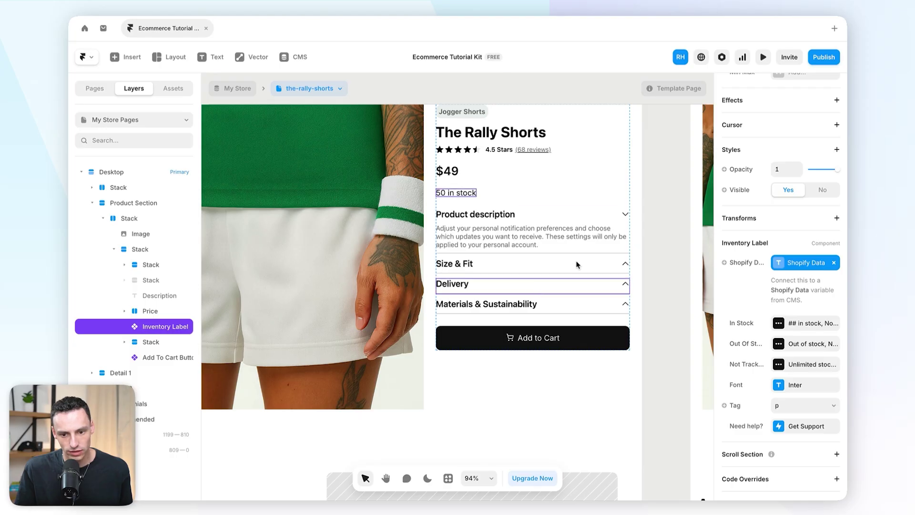
left_click(125, 311)
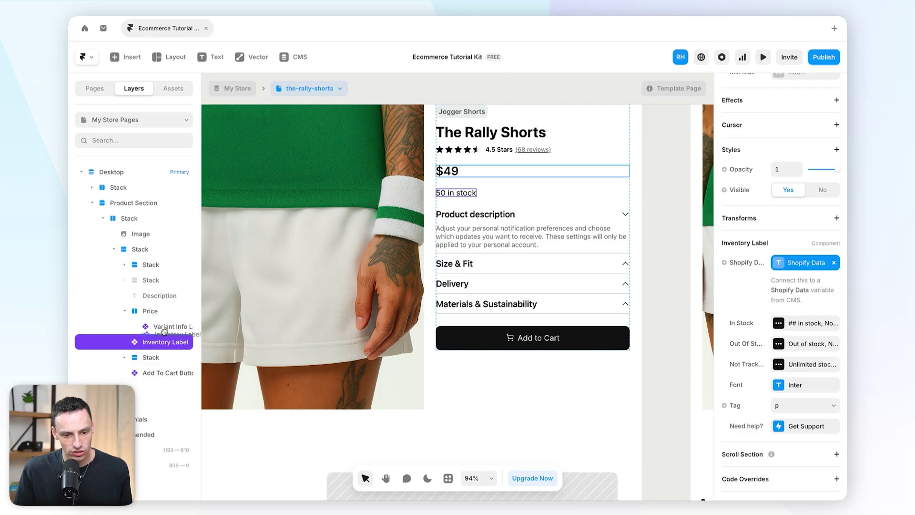
left_click_drag(165, 332, 165, 334)
Step: Change the Price stack's direction to vertical and align its content to the left
left_click(161, 315)
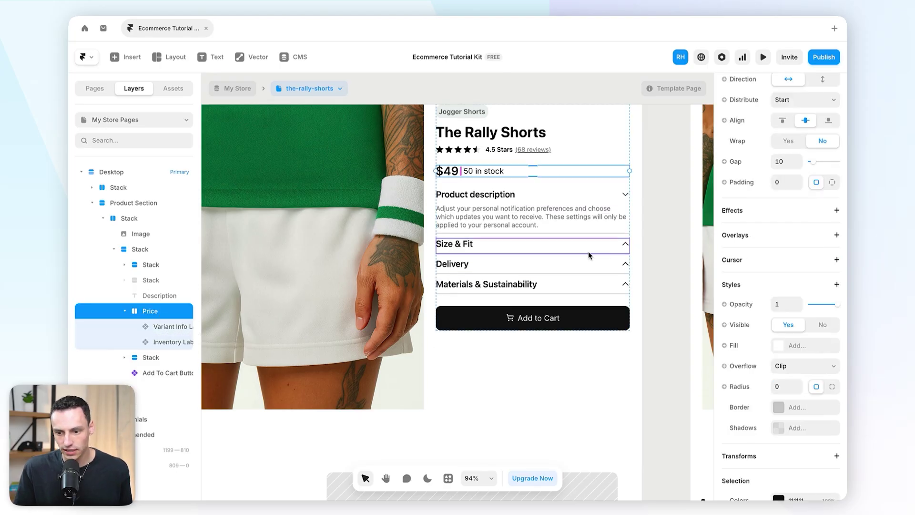
scroll(806, 215, "up", 5)
left_click(822, 200)
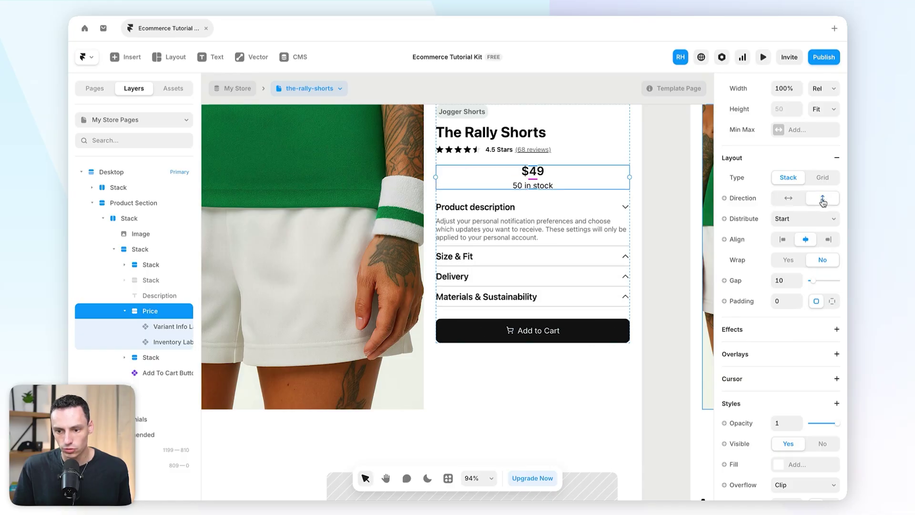
left_click(783, 240)
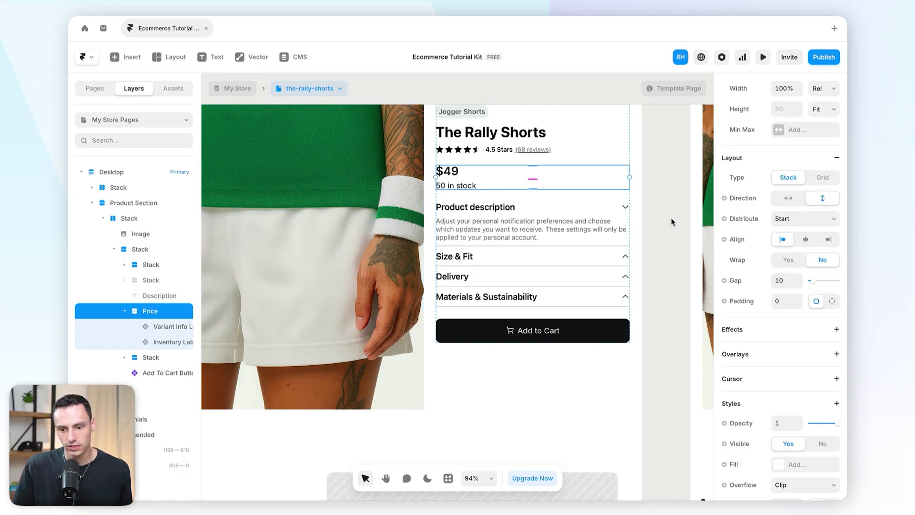
Step: Preview the Rally Shorts product page to check the price, stock label and Add to Cart button, and return to the canvas
key("super+p")
scroll(563, 251, "down", 1)
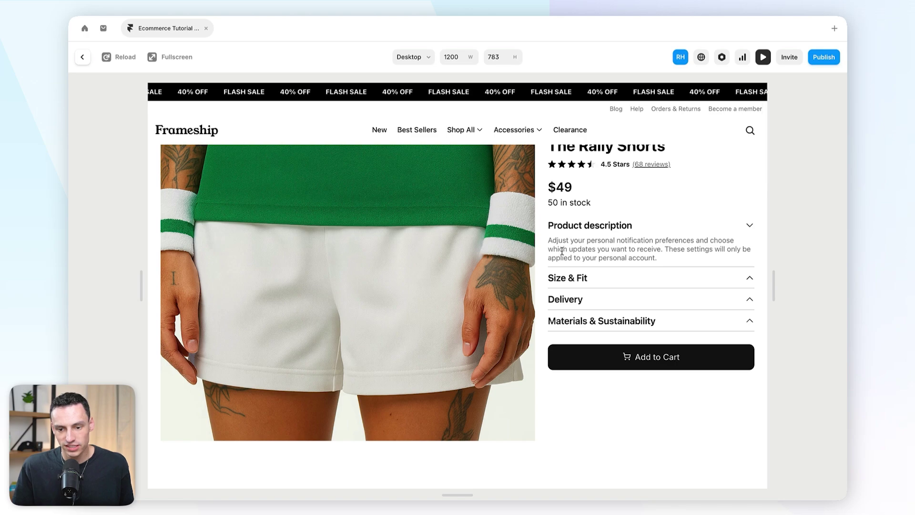
scroll(563, 250, "up", 1)
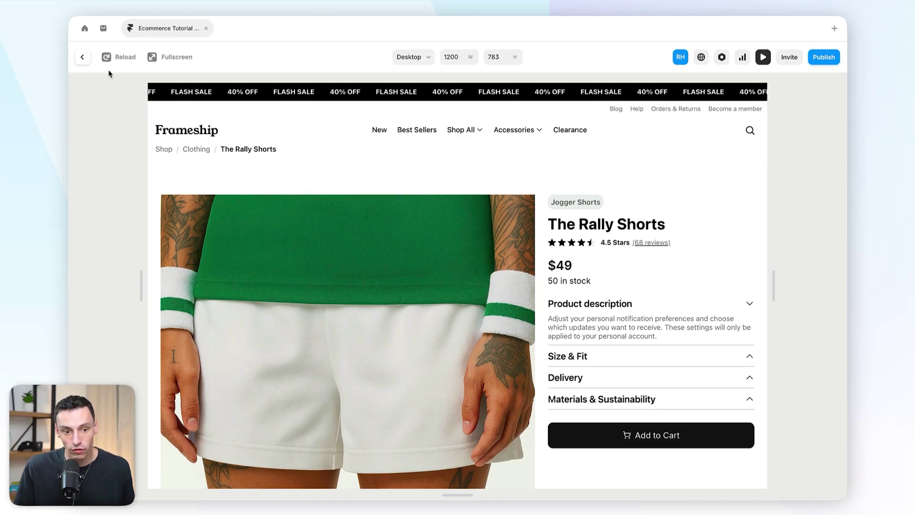
left_click(82, 57)
Step: Open the Frameship Template that holds the page's navbar for editing
left_click(543, 141)
double_click(517, 147)
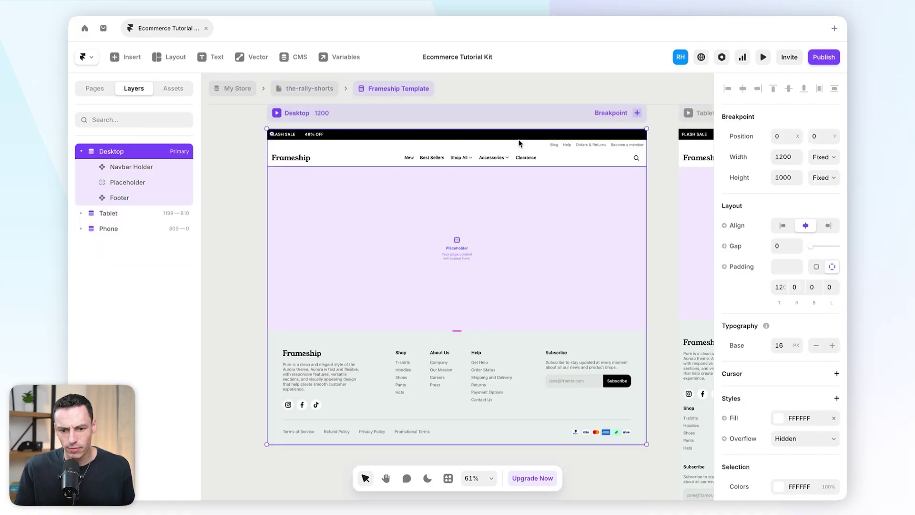
Step: Open the Navbar Holder component for editing and launch the Frameship plugin
left_click(525, 158)
double_click(524, 157)
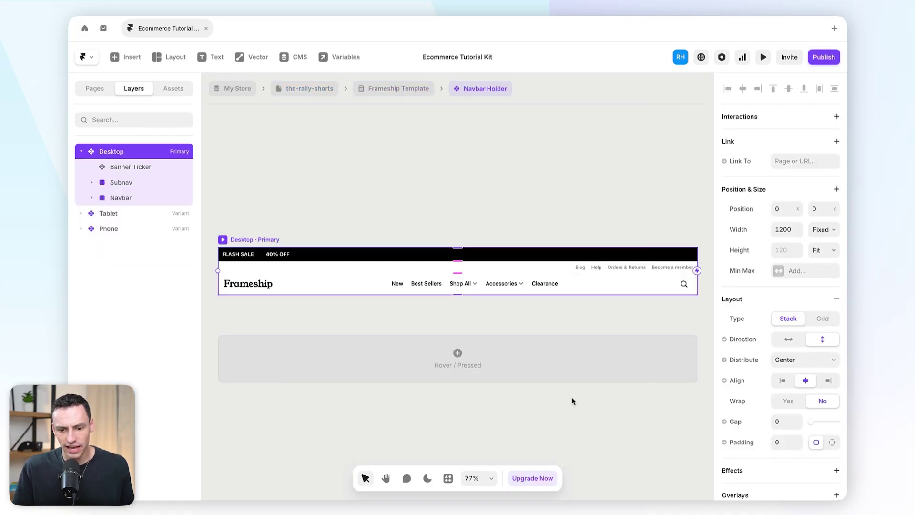
scroll(568, 381, "right", 2)
left_click(448, 480)
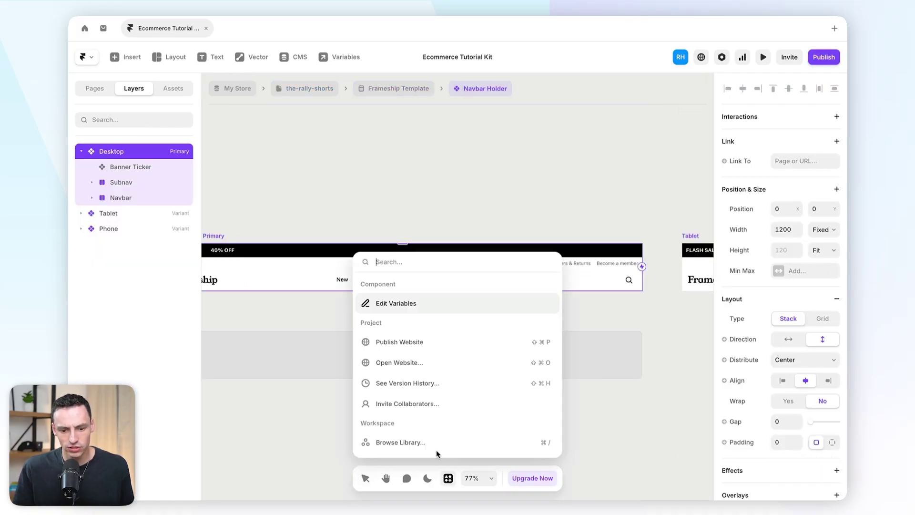
type("framesh")
key("Return")
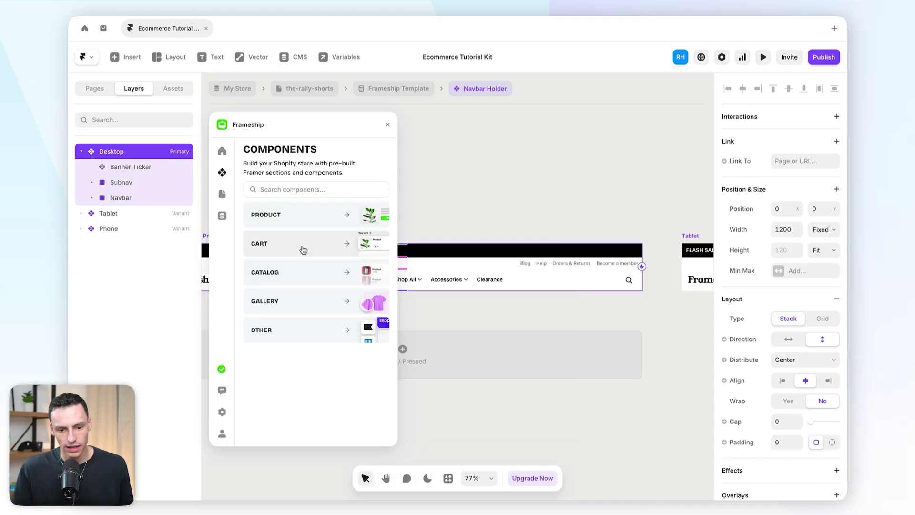
Step: Place Frameship's Cart component on the empty canvas above the desktop navbar and close the plugin
left_click(303, 247)
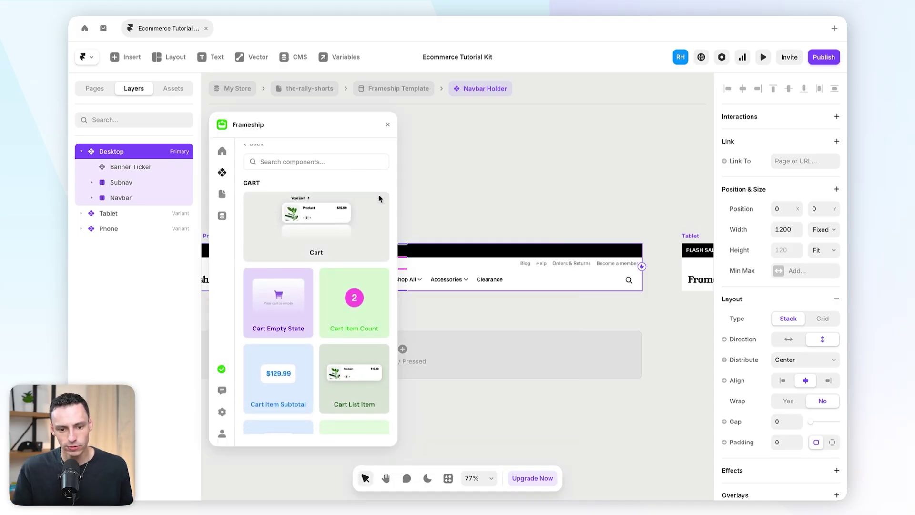
left_click_drag(310, 253, 612, 201)
left_click(388, 125)
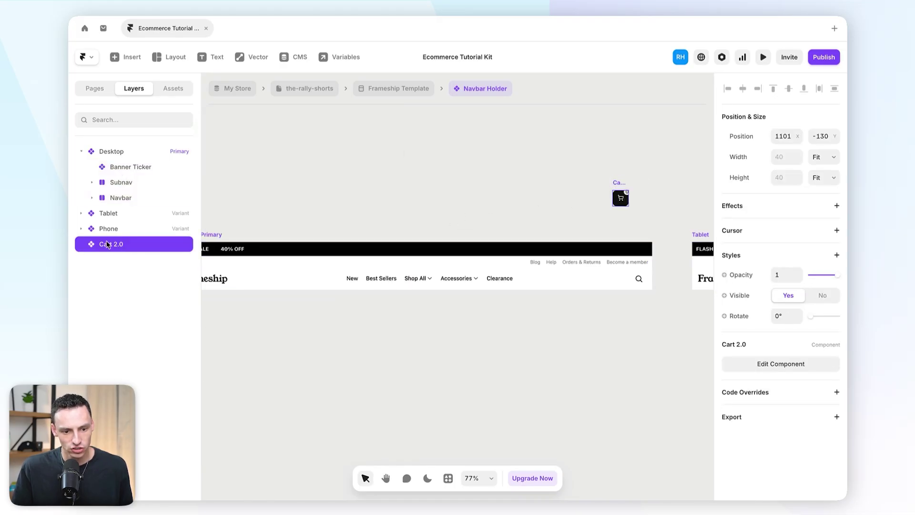
Step: Move the Cart 2.0 layer into the desktop Navbar's last Stack, directly after the nested Stack holding the search icon
left_click(91, 198)
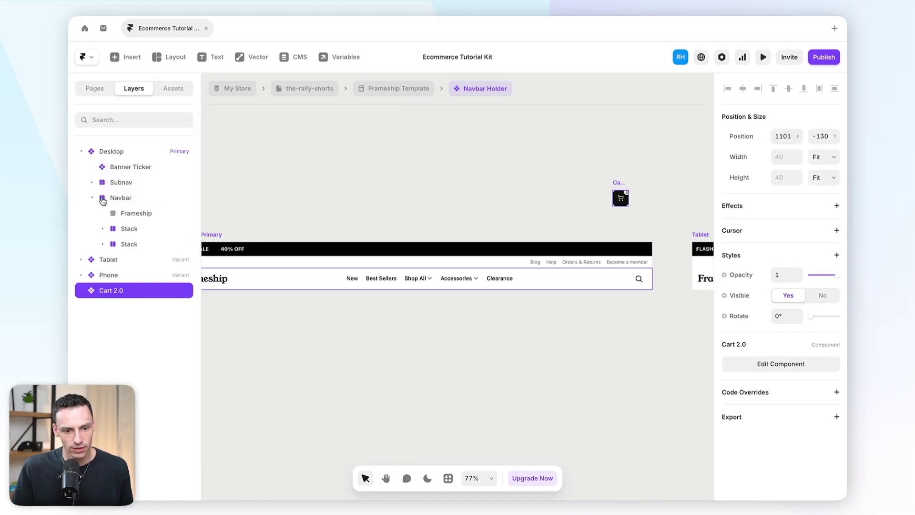
left_click_drag(106, 295, 134, 251)
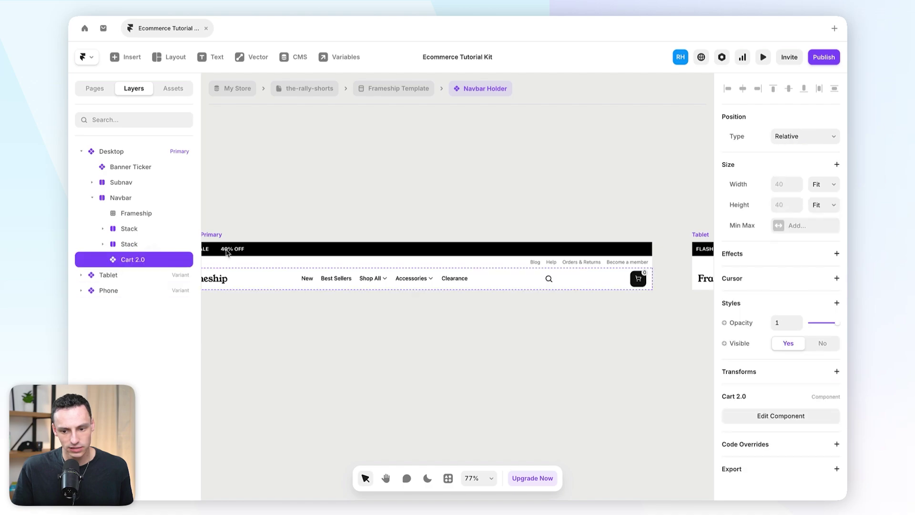
left_click(103, 245)
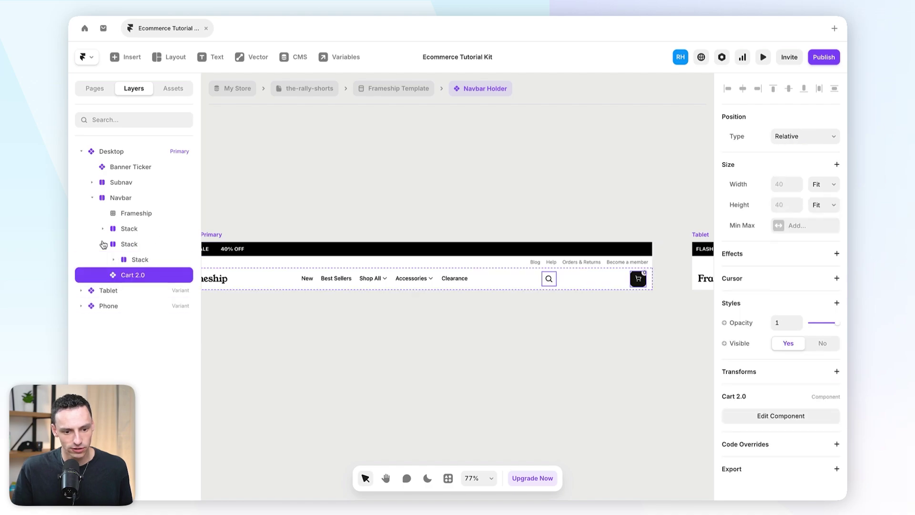
left_click(139, 260)
left_click(114, 259)
left_click(120, 275)
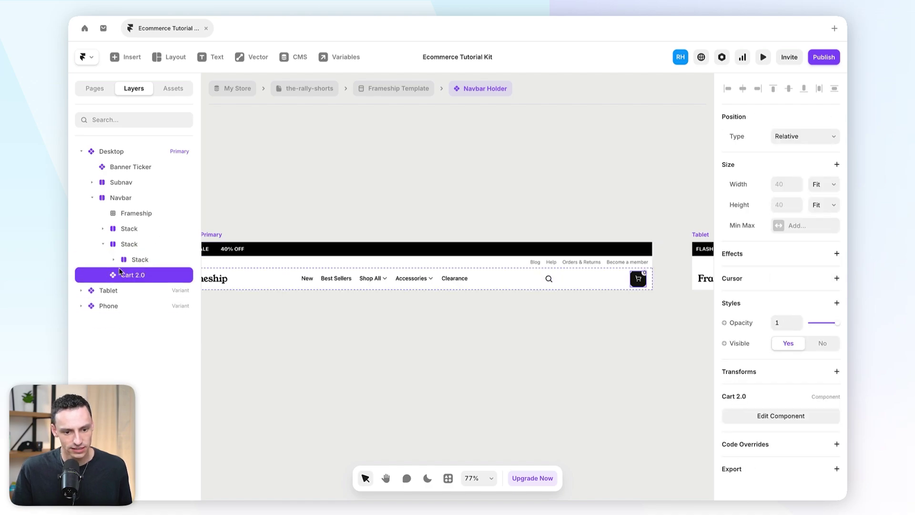
left_click_drag(133, 264, 134, 264)
Step: Set the overflow of the Stack holding the search icon and cart button to Visible
scroll(660, 270, "up", 5)
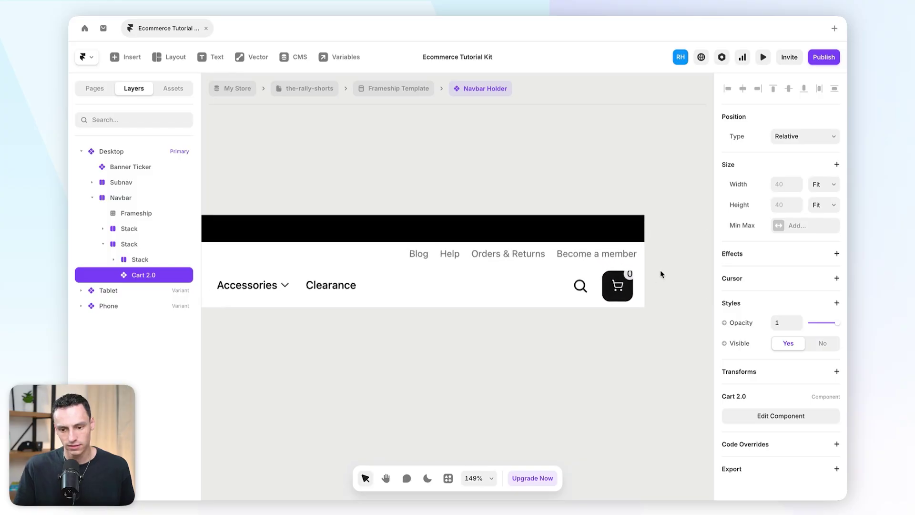
left_click(582, 300)
left_click(601, 297)
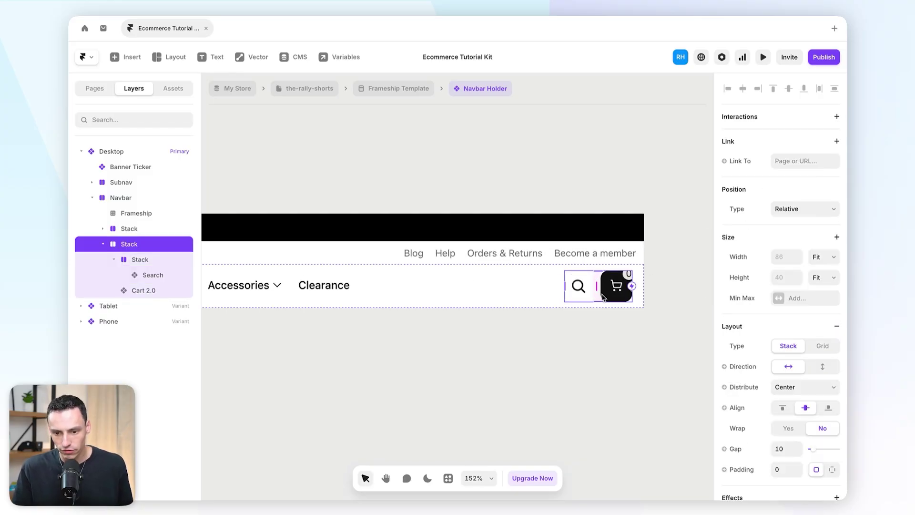
scroll(751, 414, "down", 5)
left_click(814, 463)
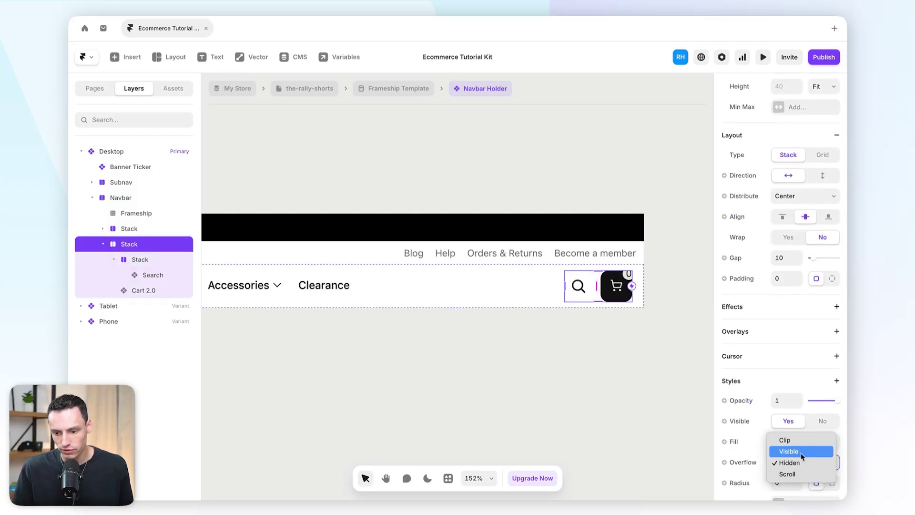
left_click(814, 463)
key("Escape")
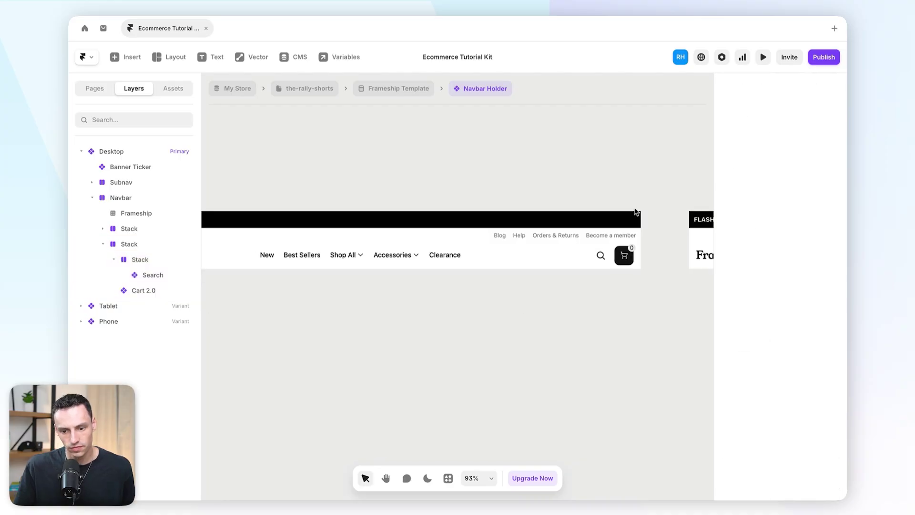
Step: Open the Cart 2.0 component for editing by unlinking and replacing all of its instances
scroll(634, 253, "up", 1)
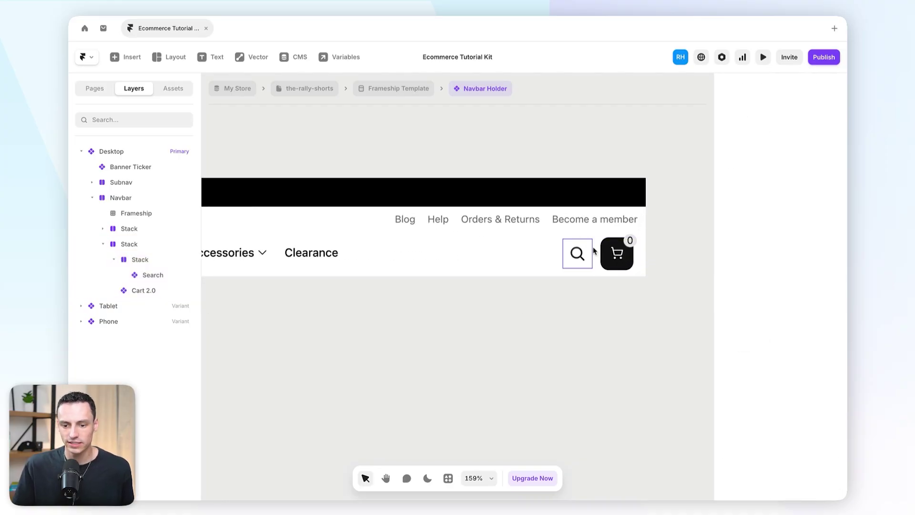
double_click(610, 241)
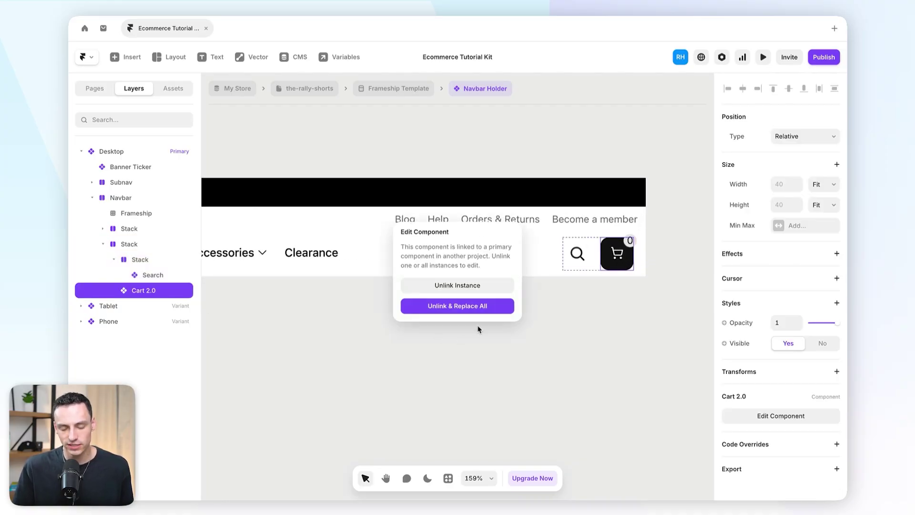
left_click(452, 307)
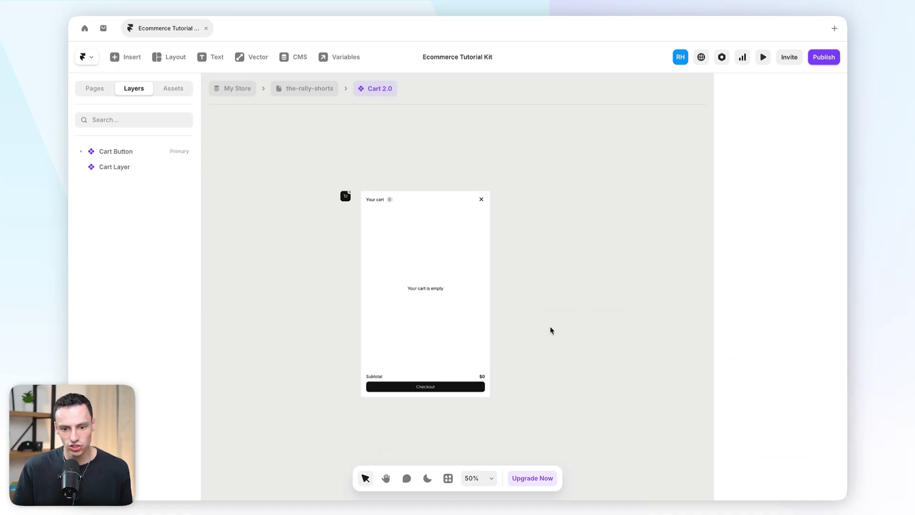
Step: Examine the Cart Open Button and the Cart Layer it is connected to
scroll(332, 195, "up", 2)
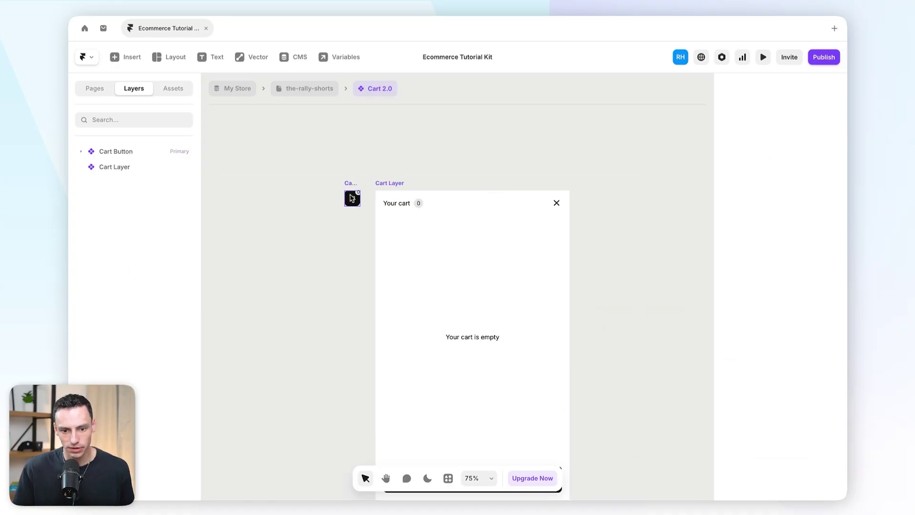
left_click(352, 198)
left_click(323, 225)
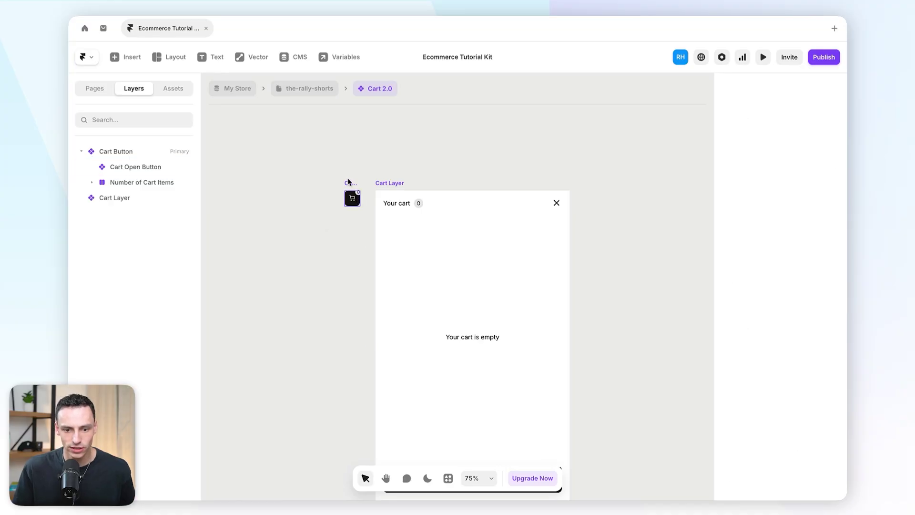
left_click(352, 196)
scroll(402, 217, "down", 3)
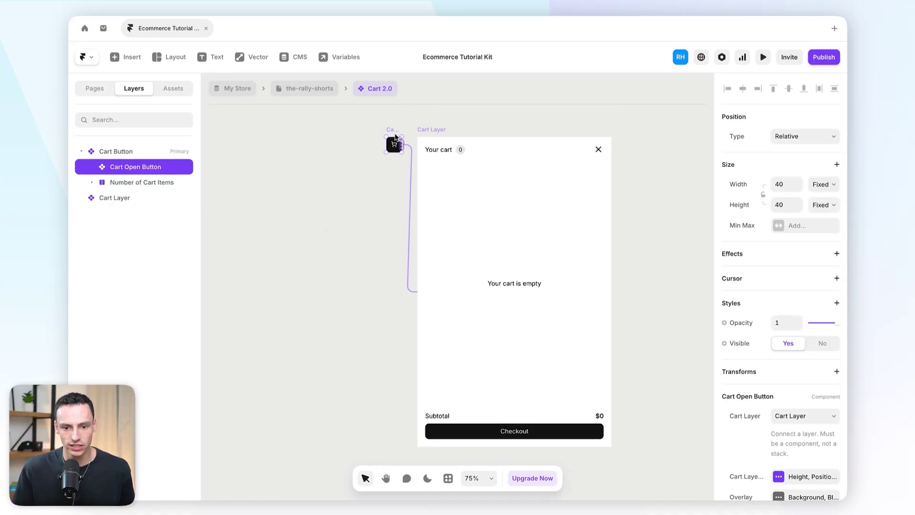
scroll(403, 193, "up", 5)
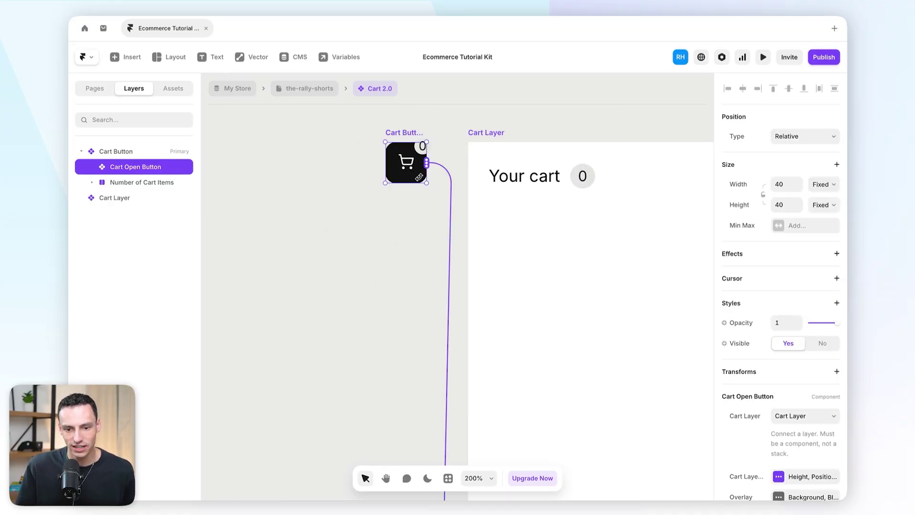
scroll(413, 200, "down", 5)
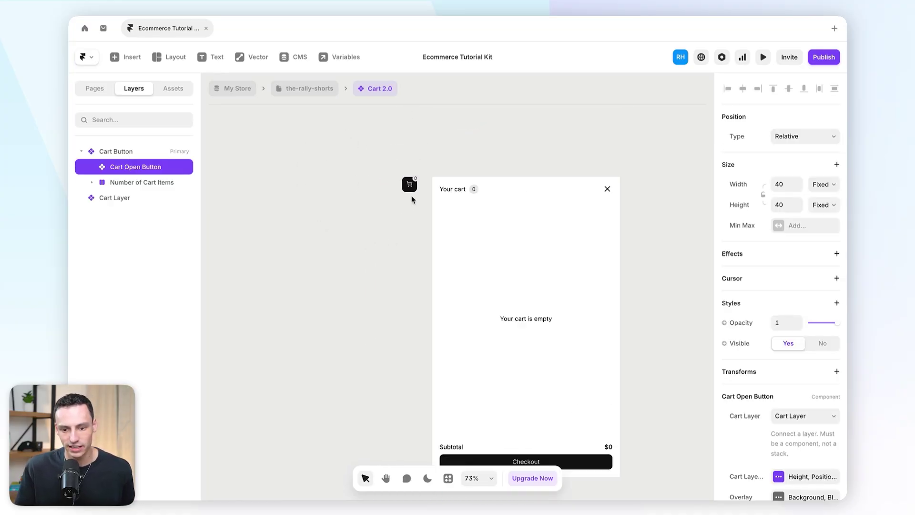
Step: Open the Cart Layer component, set the "Your cart" heading's weight to Bold, and return to the product page
double_click(461, 243)
double_click(439, 146)
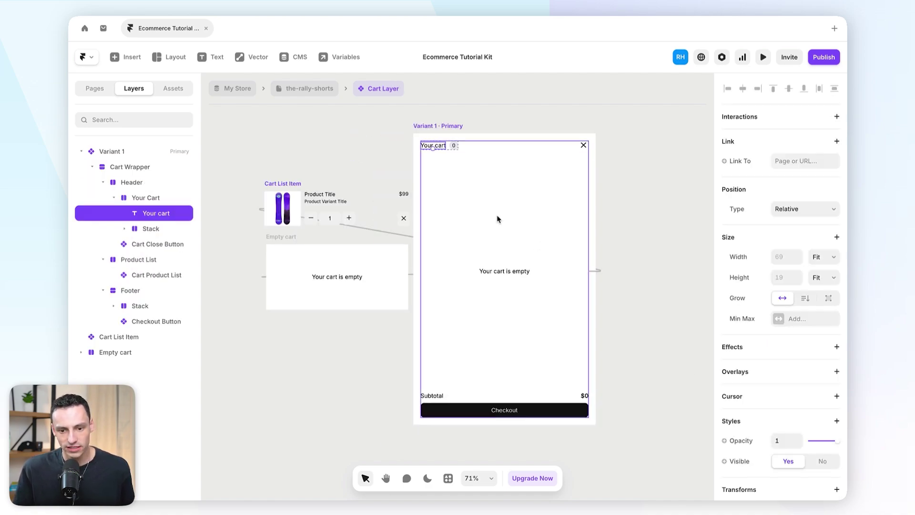
scroll(801, 324, "down", 5)
left_click(812, 236)
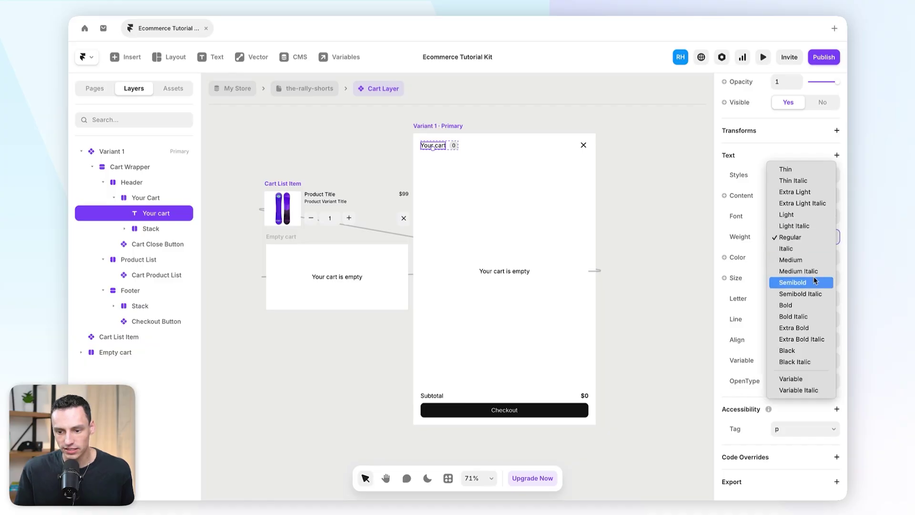
left_click(801, 303)
left_click(667, 235)
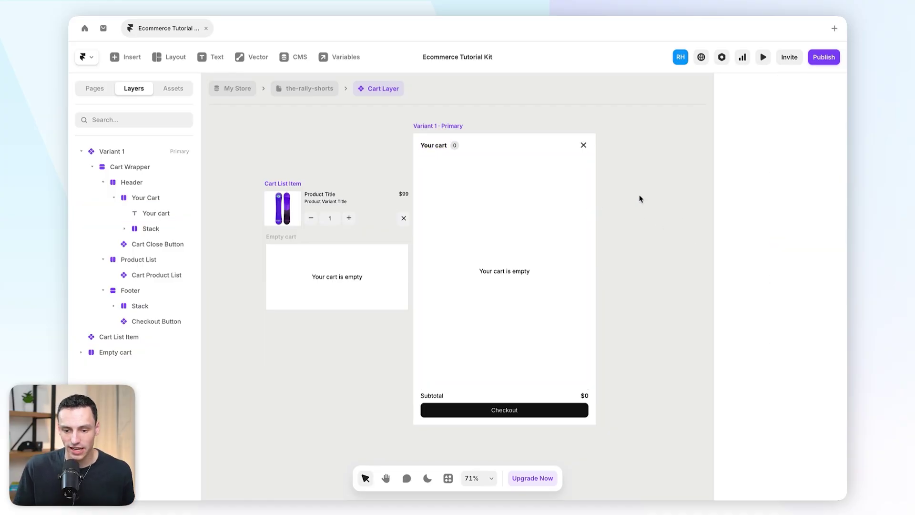
key("Escape")
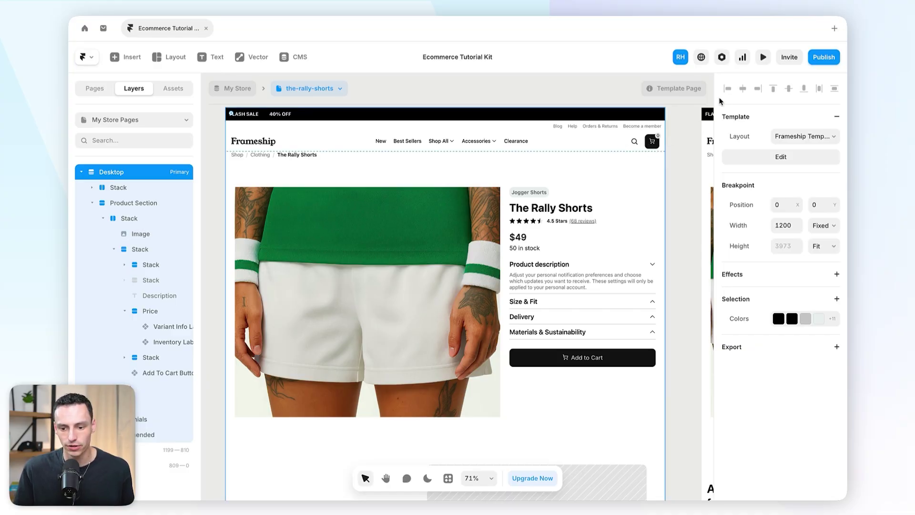
Step: Preview the Rally Shorts page, test Add to Cart, dismiss the cart panel, and return to the canvas
left_click(764, 57)
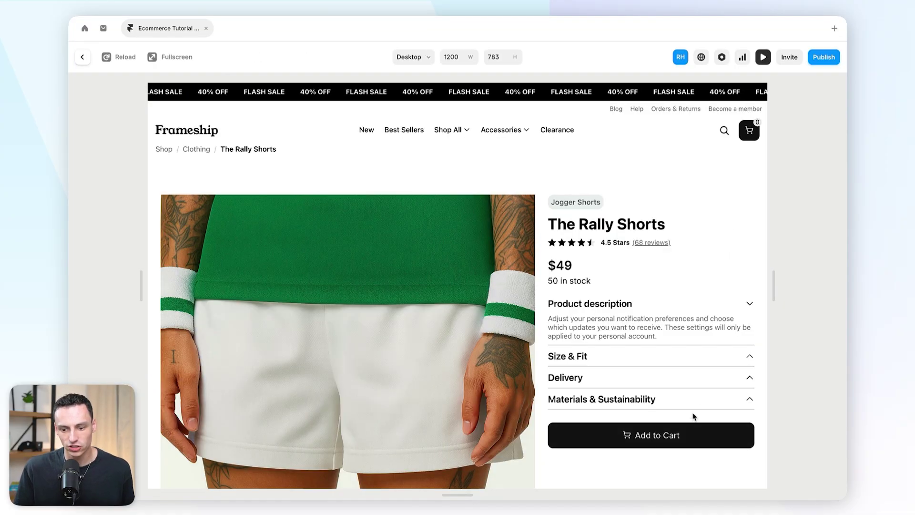
left_click(674, 439)
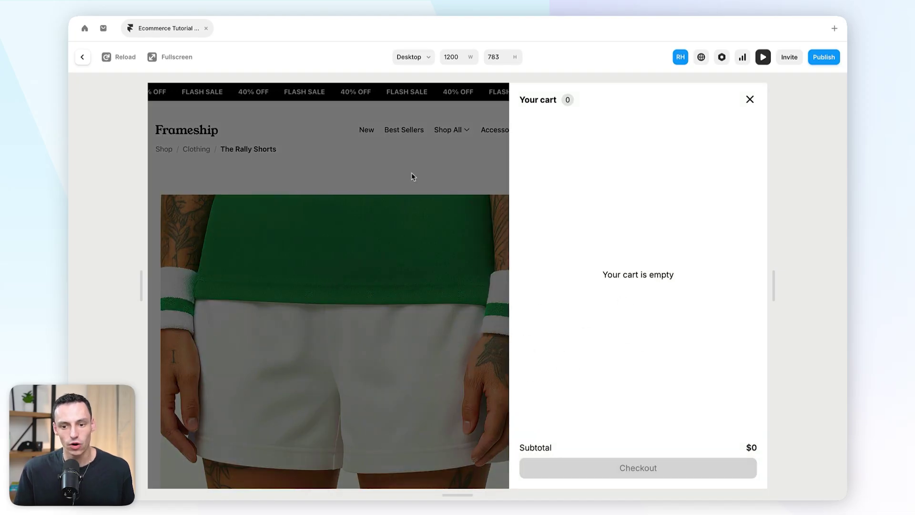
left_click(437, 134)
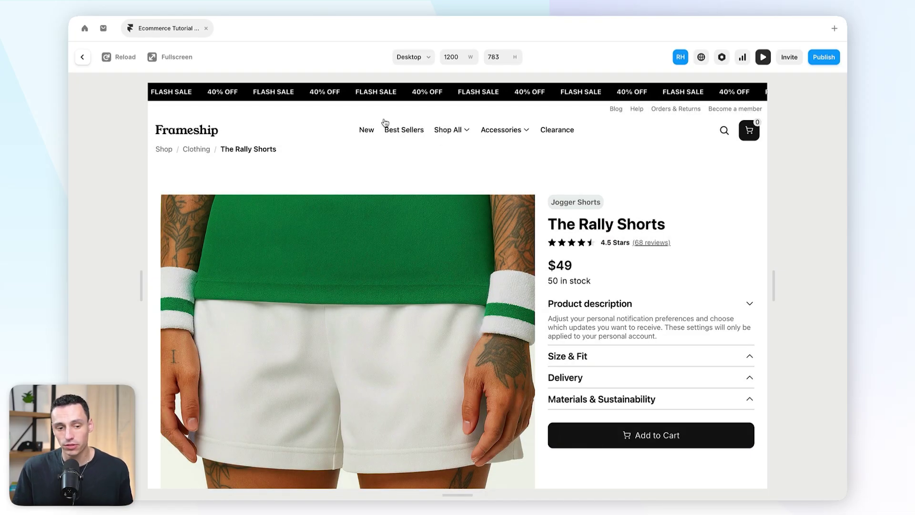
left_click(82, 57)
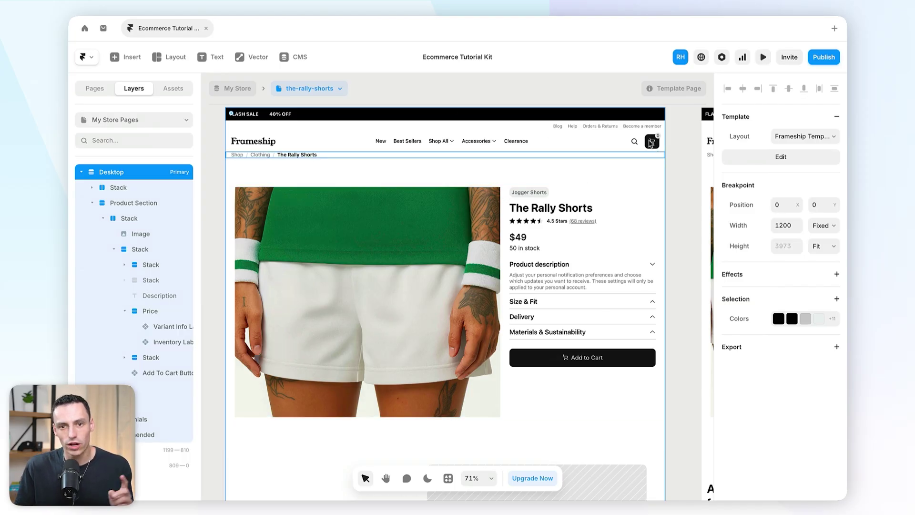
Step: Publish the site and view the live Rally Shorts product page
left_click(825, 59)
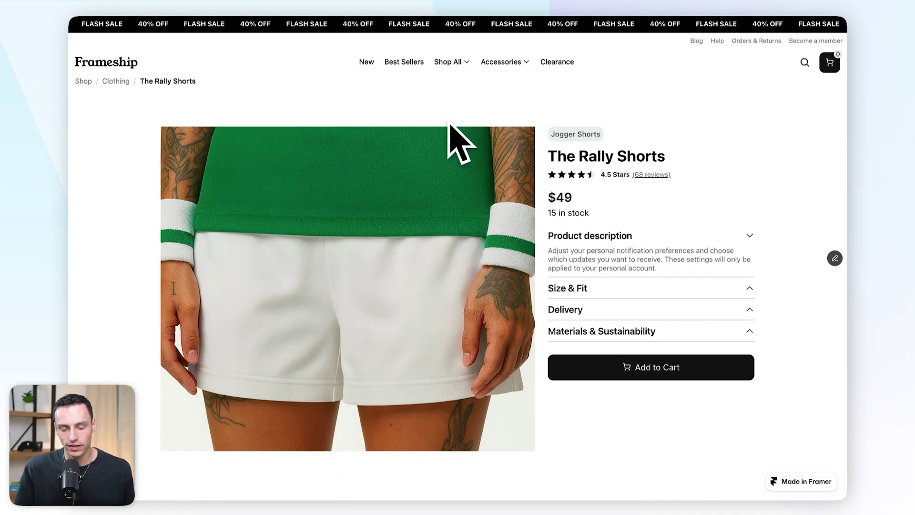
scroll(632, 144, "down", 1)
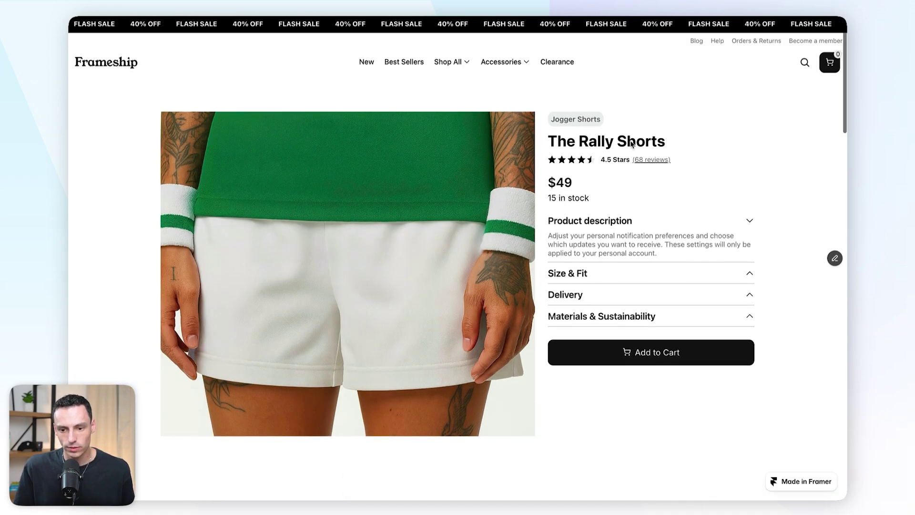
scroll(632, 144, "up", 1)
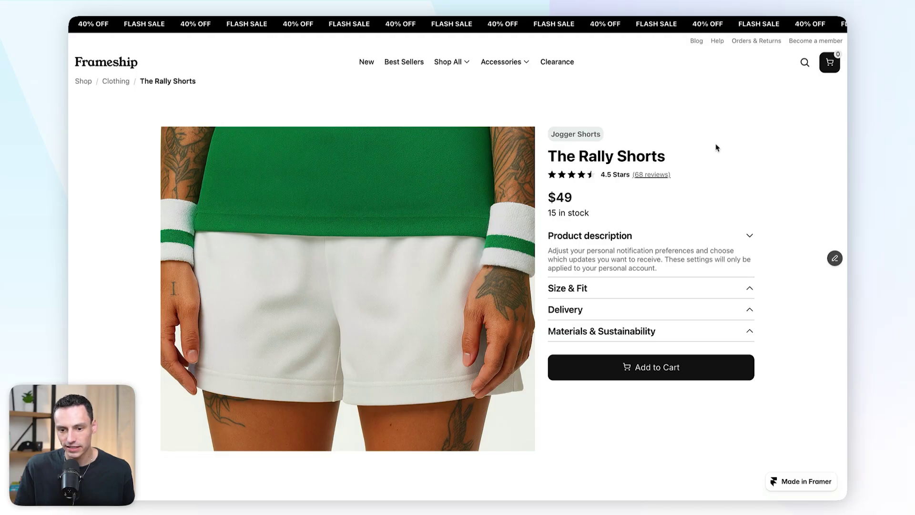
Step: Add the Rally Shorts to the cart on the live page and test raising and lowering the item quantity
left_click(672, 372)
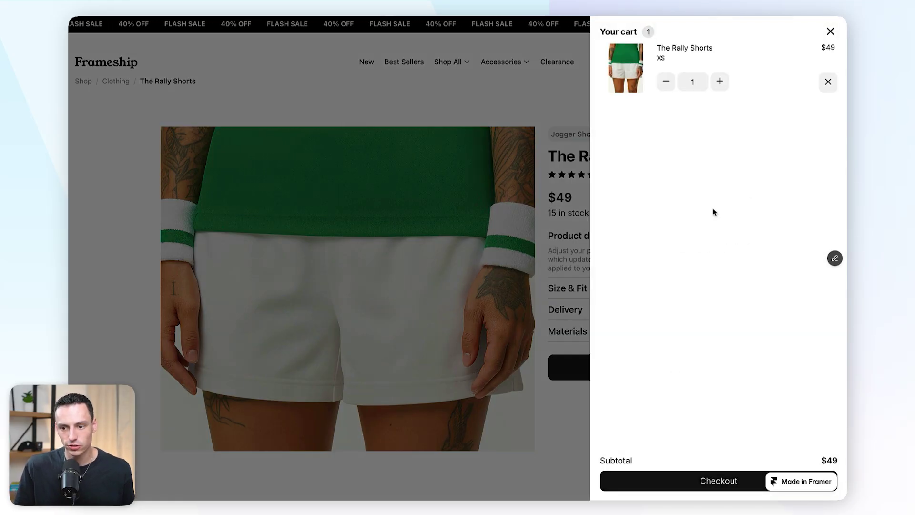
left_click(721, 82)
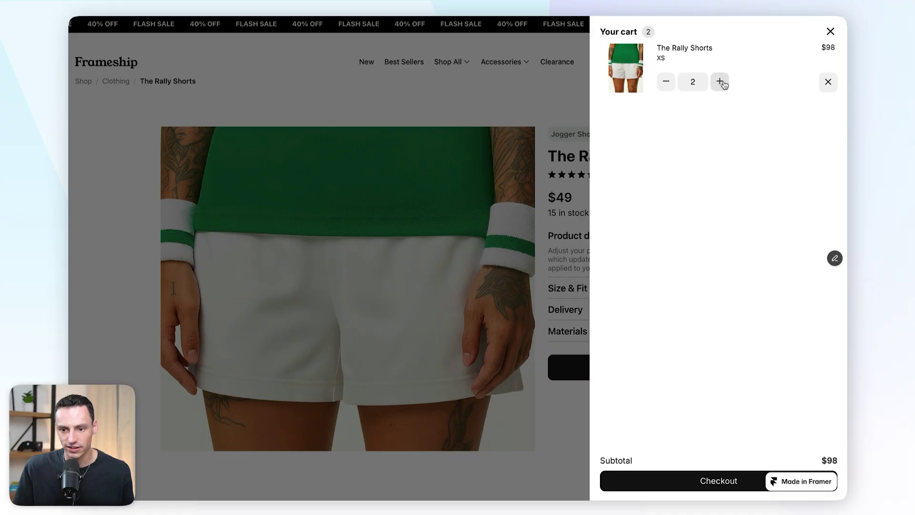
left_click(720, 82)
left_click(720, 82)
left_click(666, 82)
left_click(666, 81)
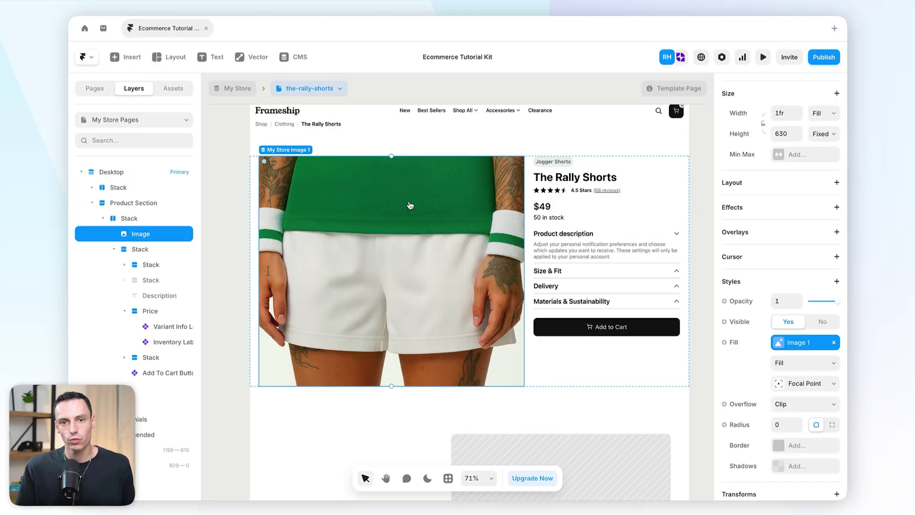
Step: Insert Frameship's Variant Image Switch product component between the star rating and the price on the Rally Shorts page
left_click(687, 260)
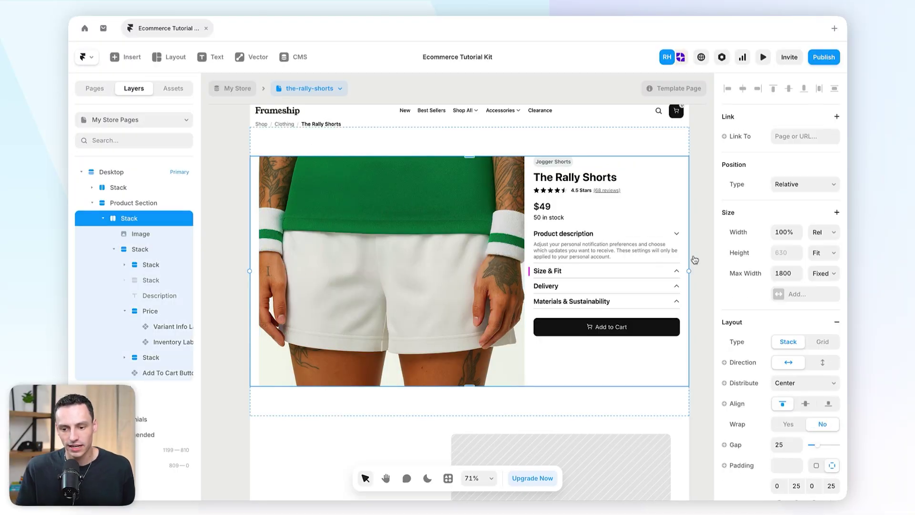
key("Escape")
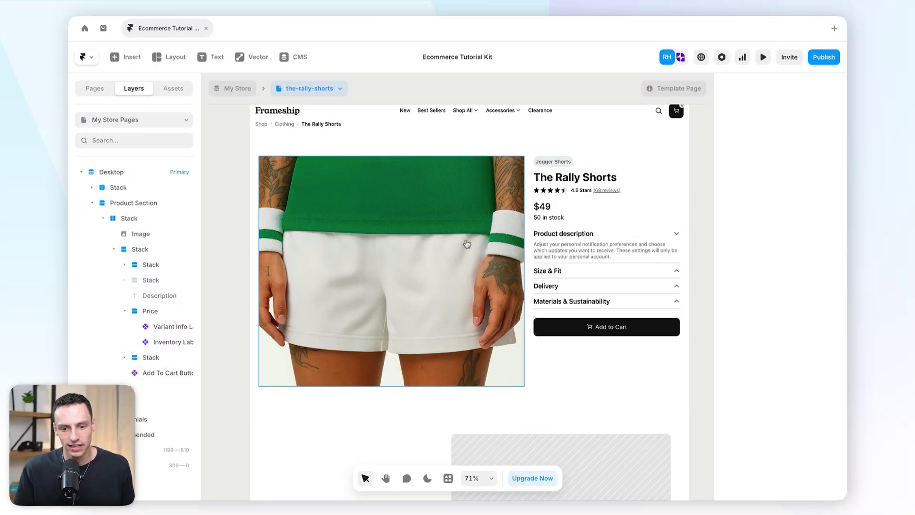
key("c")
left_click(507, 239)
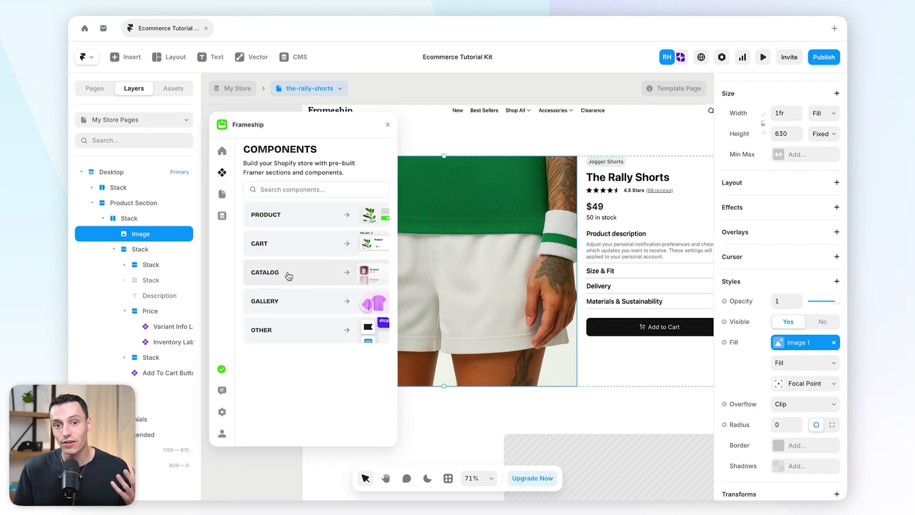
left_click(316, 215)
scroll(338, 265, "down", 5)
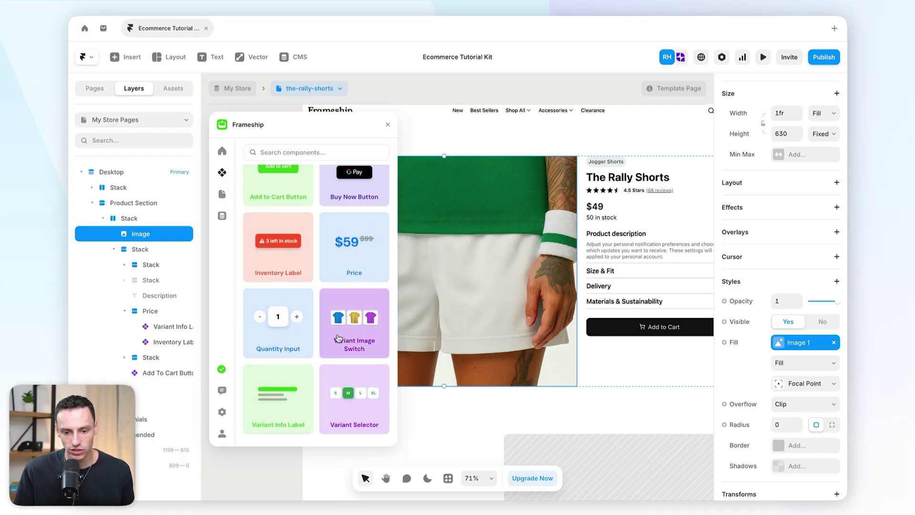
left_click_drag(337, 338, 628, 229)
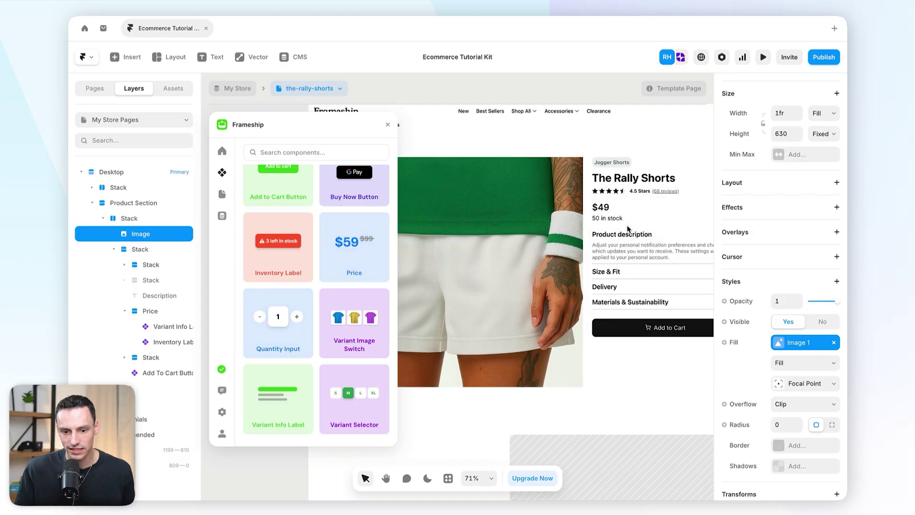
scroll(691, 286, "right", 2)
scroll(778, 344, "down", 3)
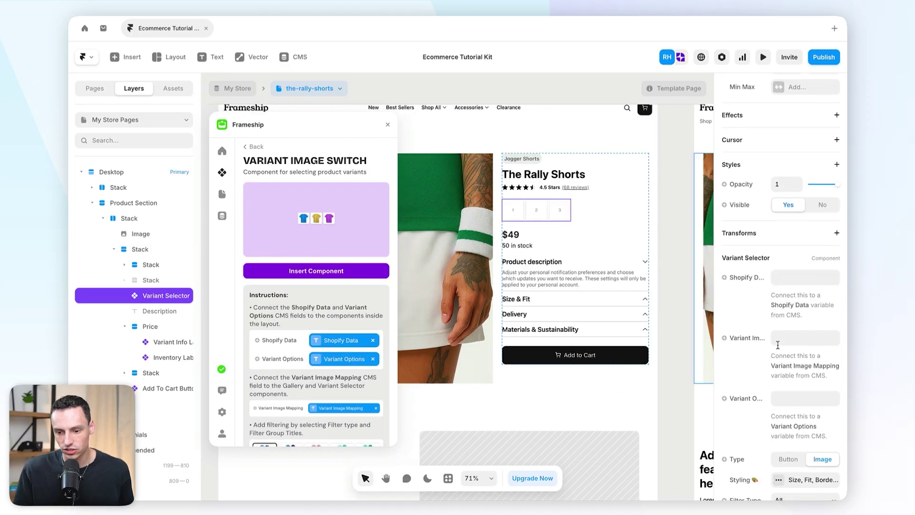
Step: Connect the variant selector's three data fields to the Shopify Data, Variant Image Mapping and Variant Options CMS variables
left_click(750, 277)
mouse_move(763, 318)
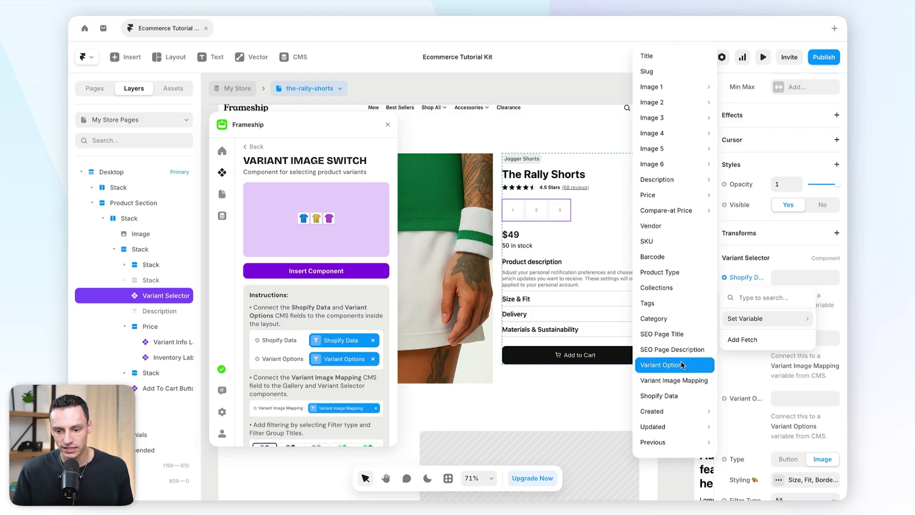
left_click(672, 394)
left_click(758, 339)
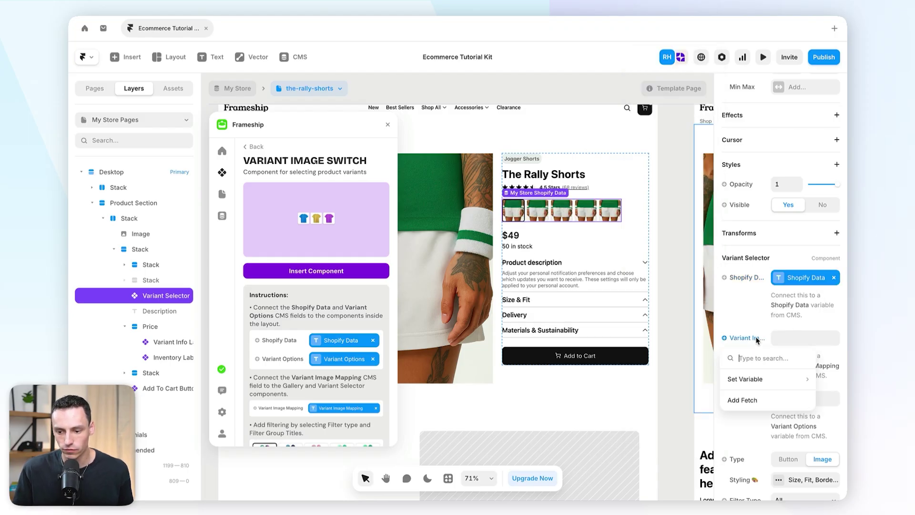
mouse_move(754, 380)
left_click(704, 390)
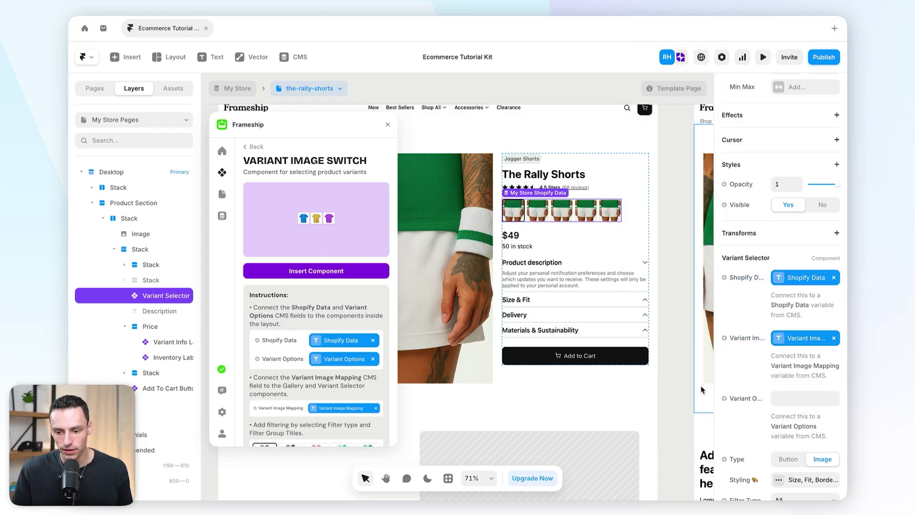
left_click(750, 398)
mouse_move(740, 436)
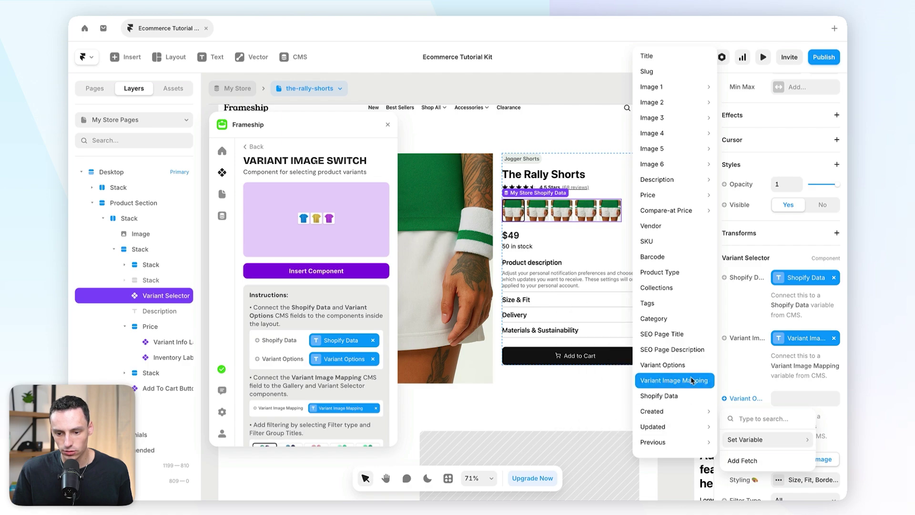
left_click(690, 367)
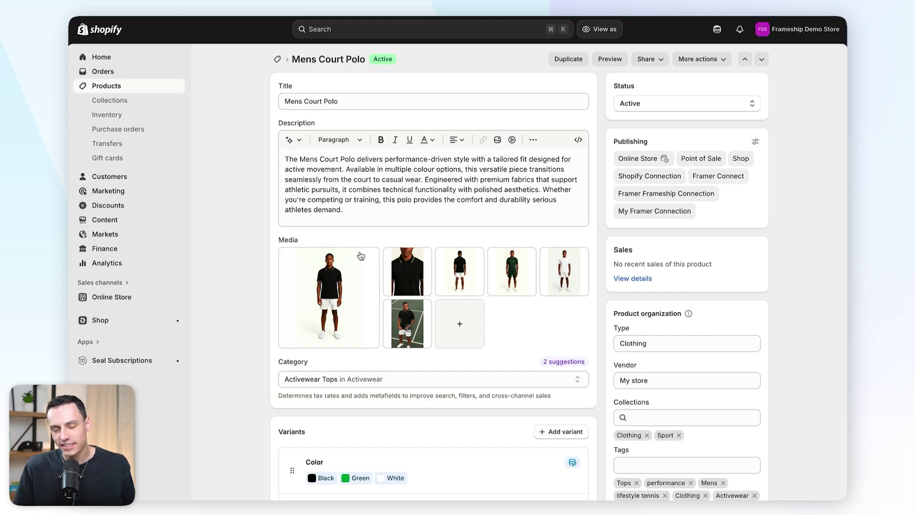
Step: Review the Mens Court Polo's variants in Shopify, and in Framer set its variant selector's filter to Contains with the group Color
scroll(500, 300, "down", 3)
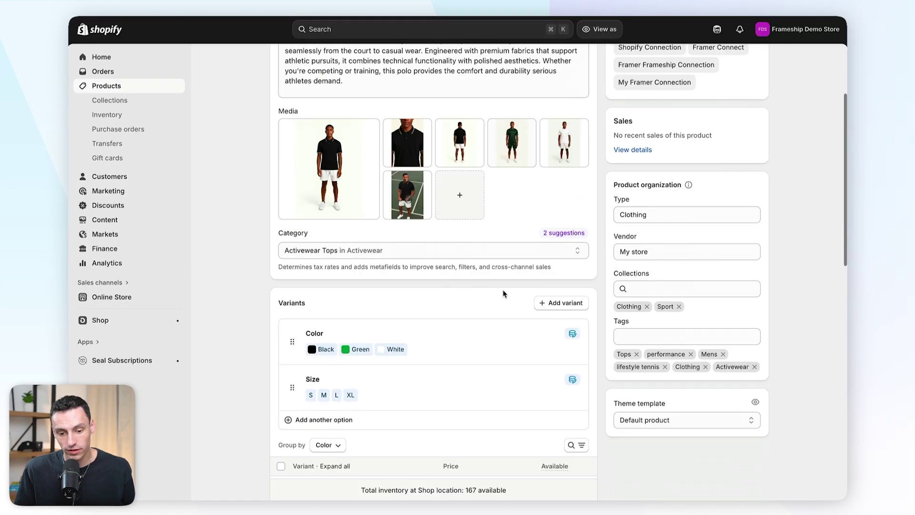
scroll(506, 293, "down", 3)
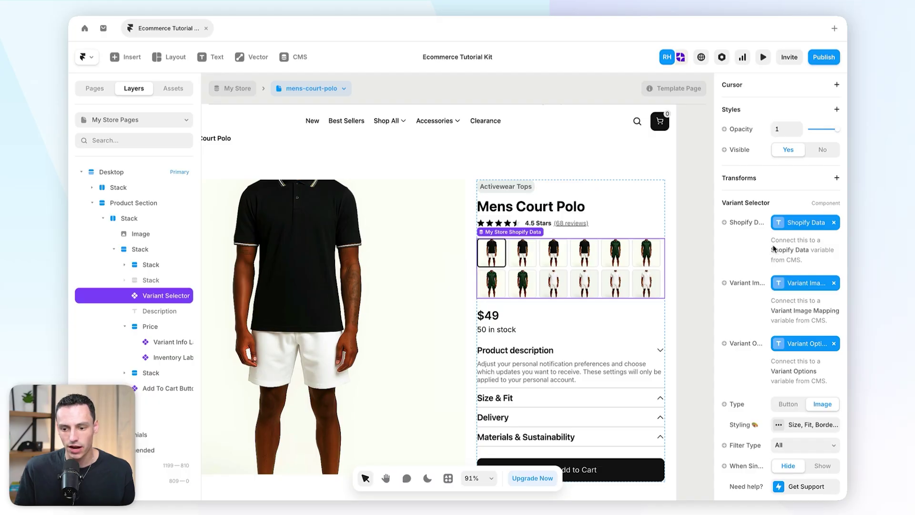
scroll(774, 249, "down", 3)
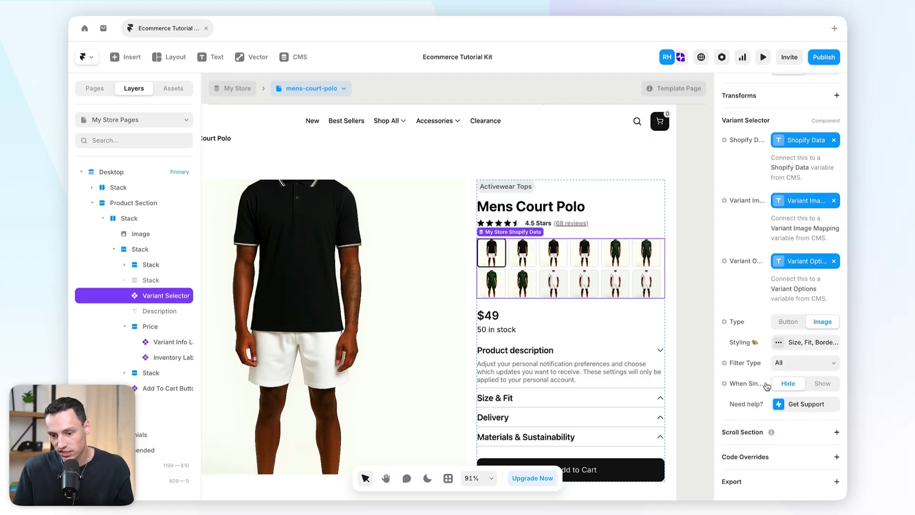
left_click(793, 366)
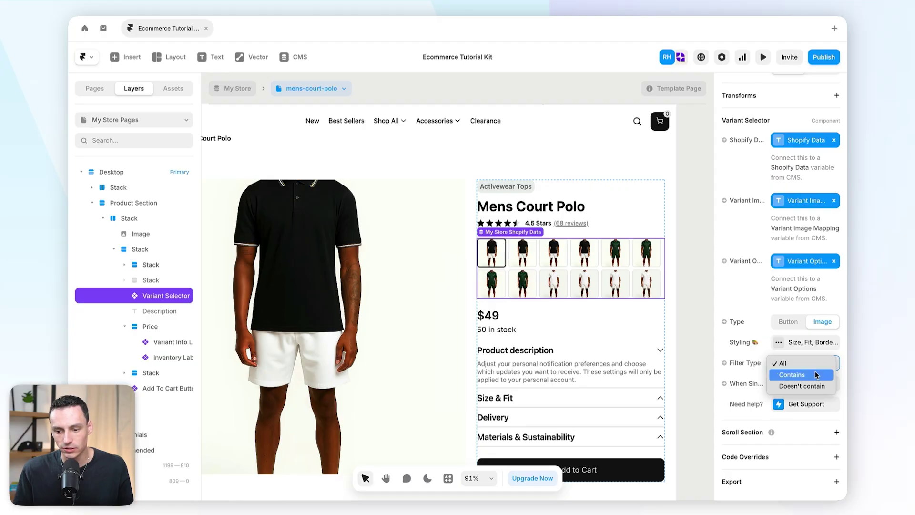
left_click(792, 375)
left_click(795, 383)
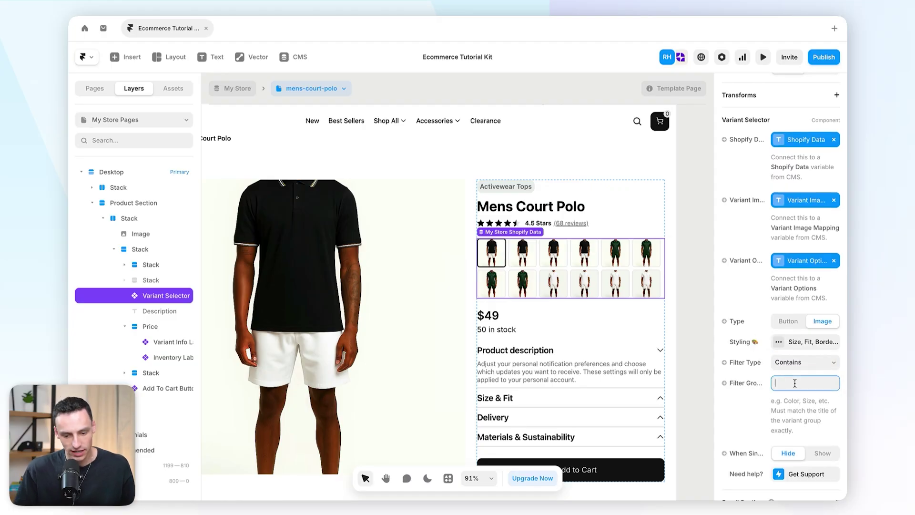
type("Color")
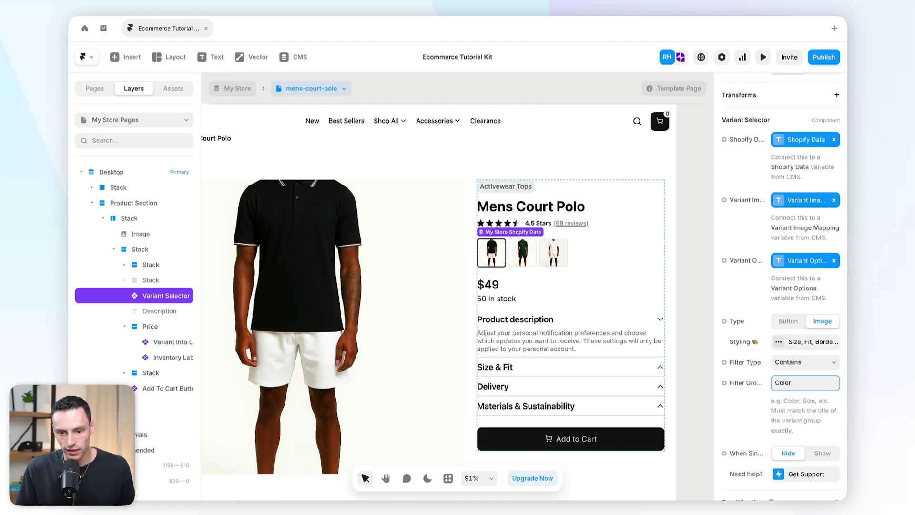
scroll(534, 264, "up", 10)
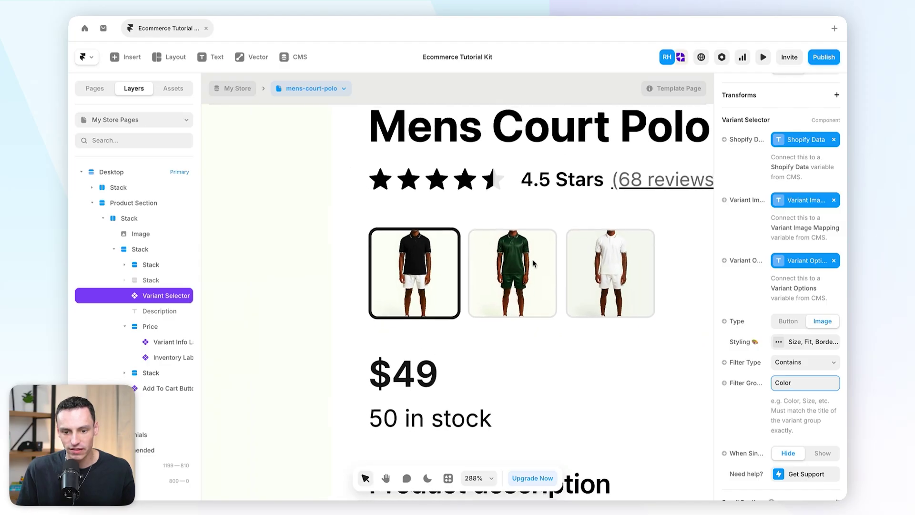
scroll(534, 264, "up", 2)
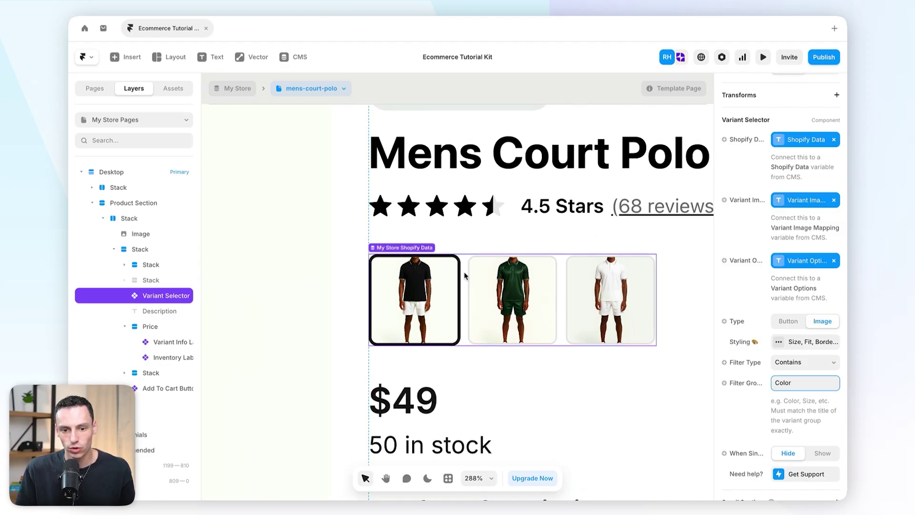
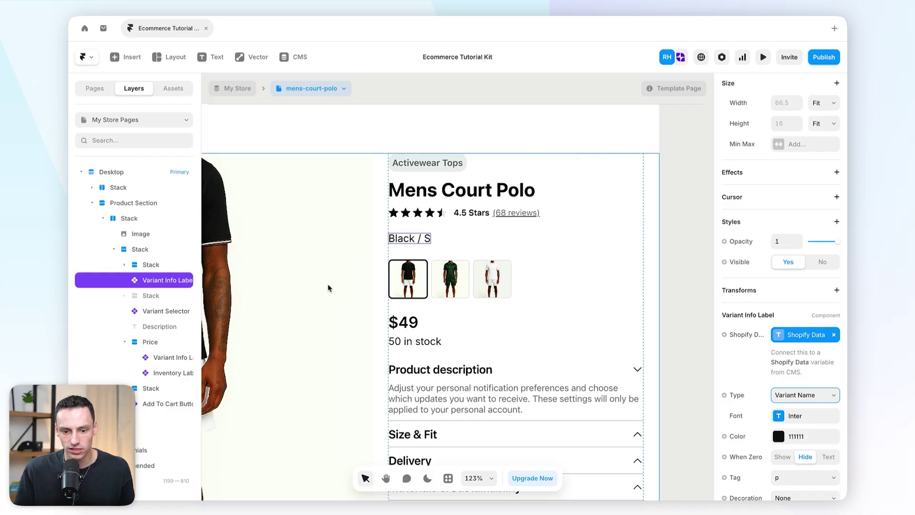
Step: Preview the Mens Court Polo page, test switching between the green, white and black variant images, and return to the canvas
scroll(476, 320, "down", 3)
left_click(764, 57)
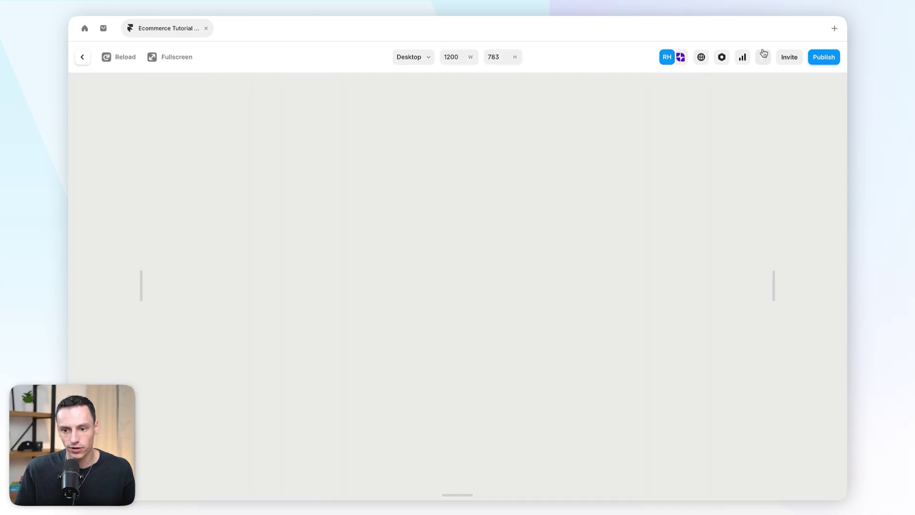
left_click(601, 311)
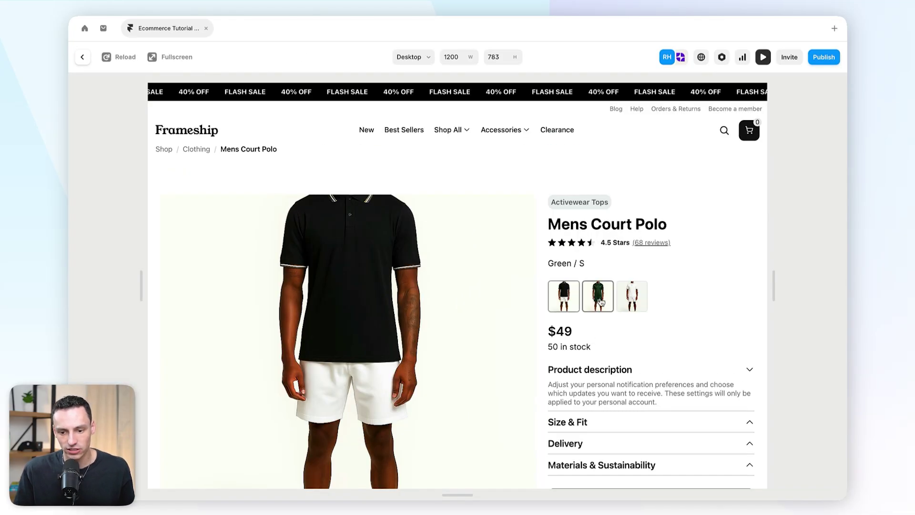
left_click(626, 301)
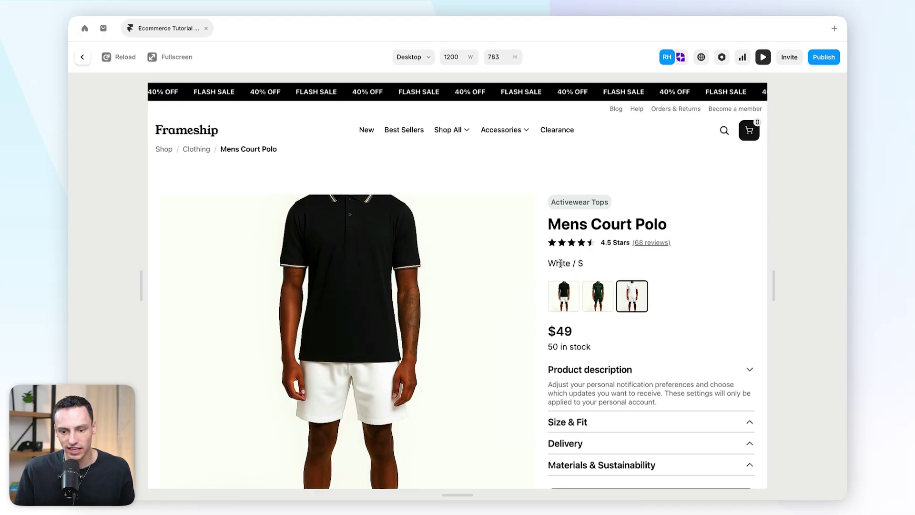
left_click(564, 296)
left_click(597, 296)
left_click(564, 297)
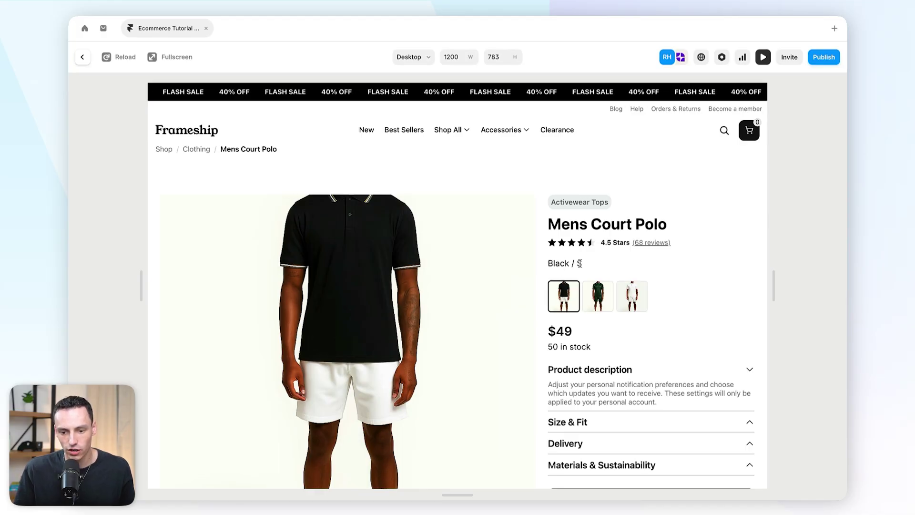
scroll(667, 329, "down", 4)
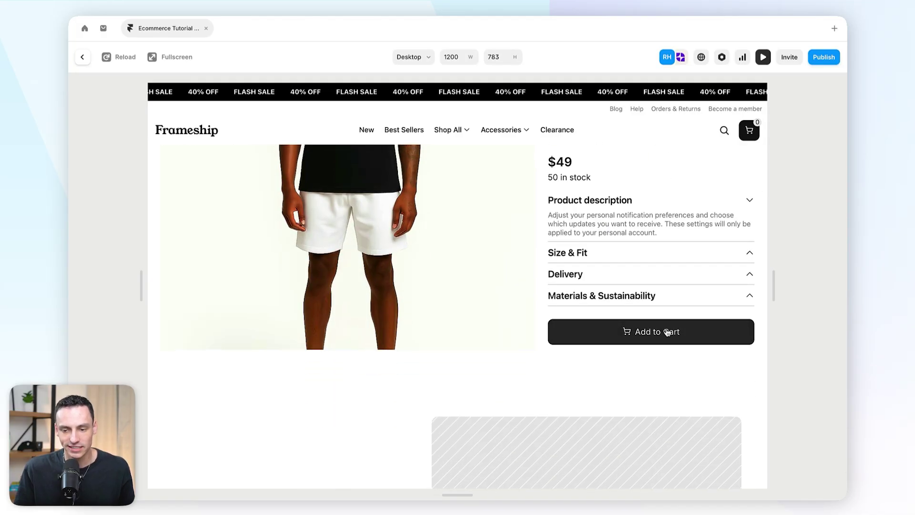
scroll(667, 333, "up", 4)
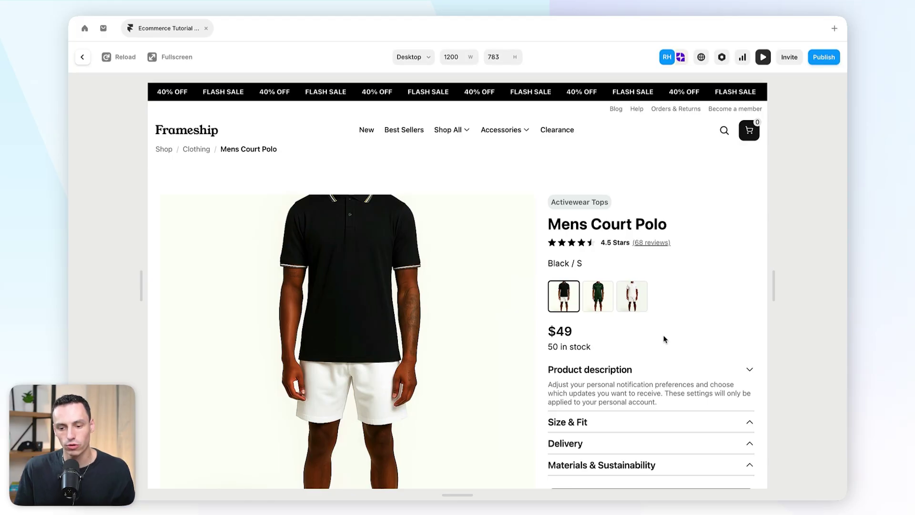
key("Escape")
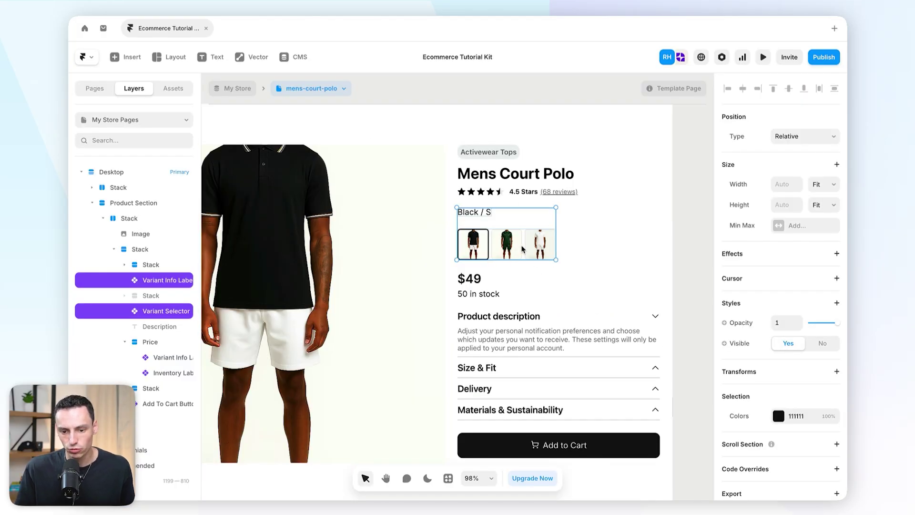
Step: Wrap the variant name label and image selector in a left-aligned vertical stack and rename it Variant Holders
right_click(526, 232)
left_click(585, 473)
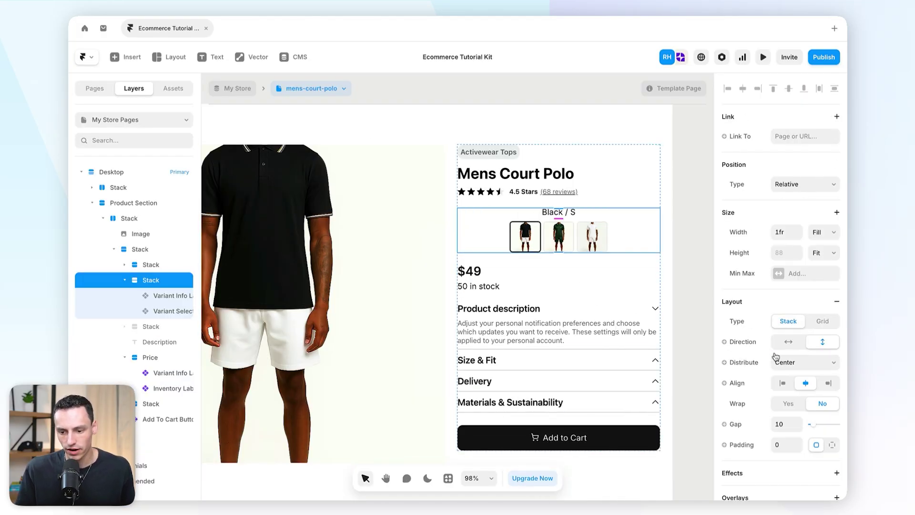
left_click(783, 383)
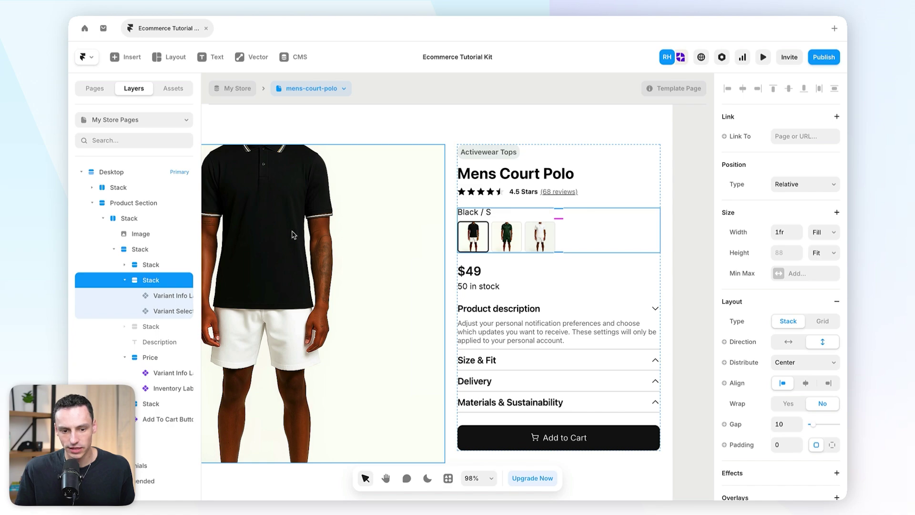
double_click(156, 280)
type("Varia")
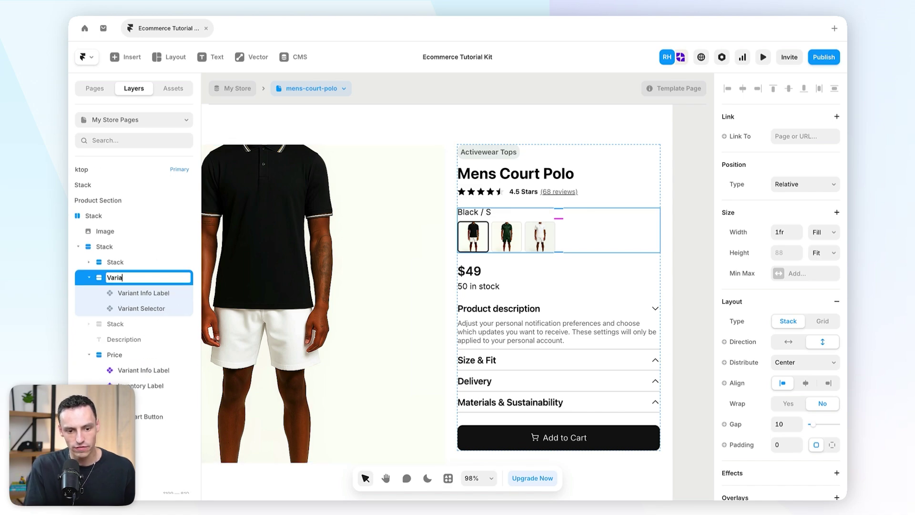
type("nt Holders")
key("Return")
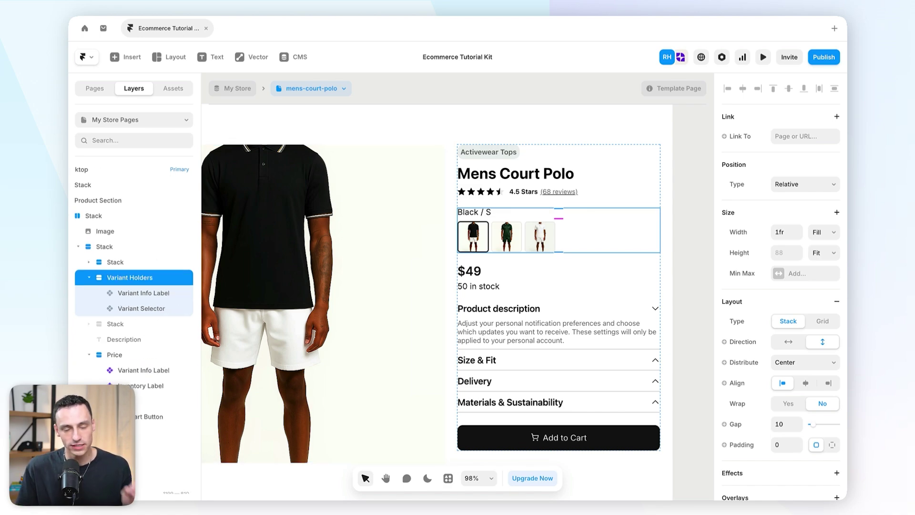
Step: Insert a second Frameship Variant Selector product component into the Variant Holders stack, beneath the variant image selector
scroll(248, 294, "left", 5)
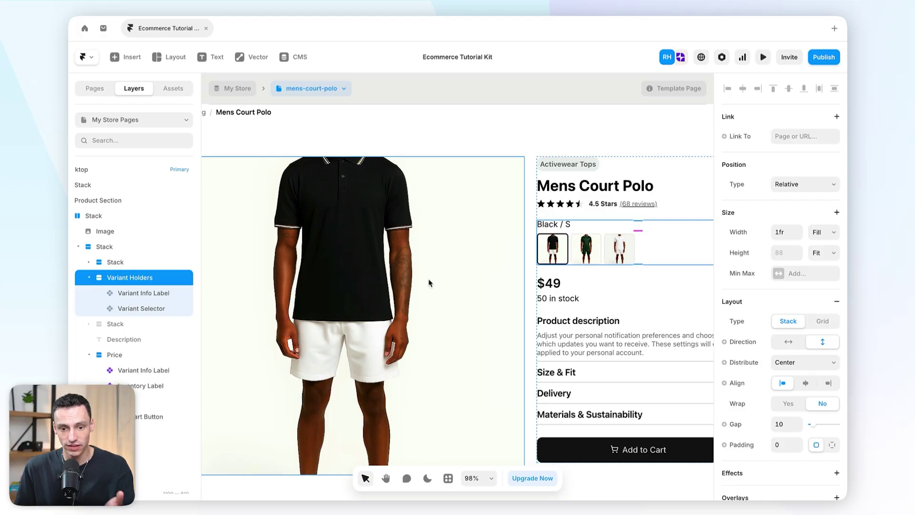
left_click(448, 479)
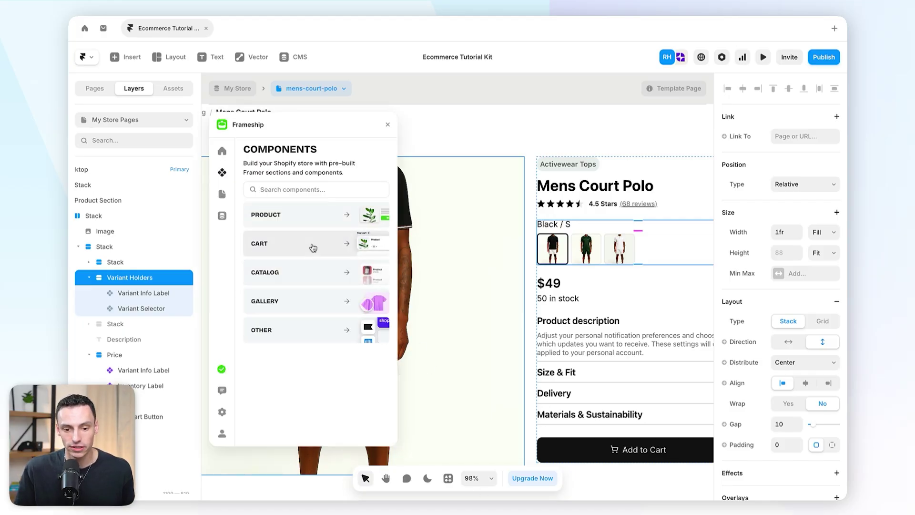
left_click(296, 216)
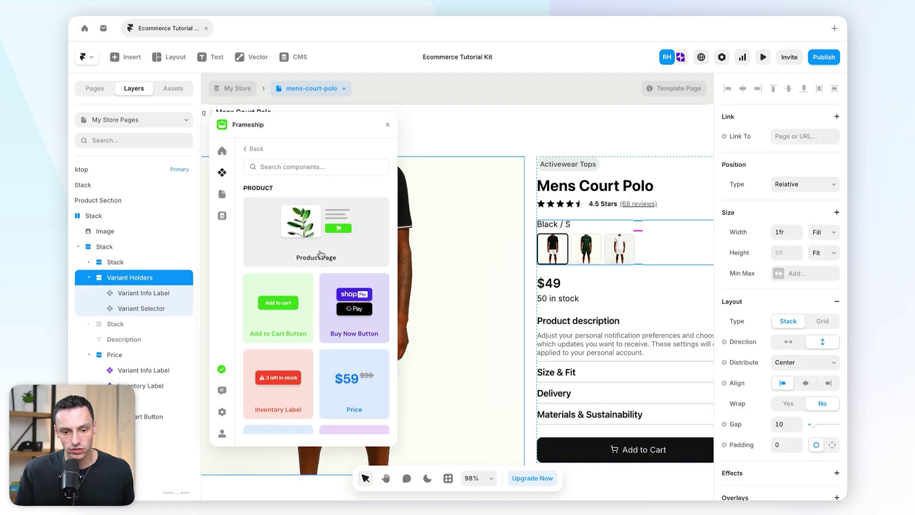
scroll(353, 270, "down", 5)
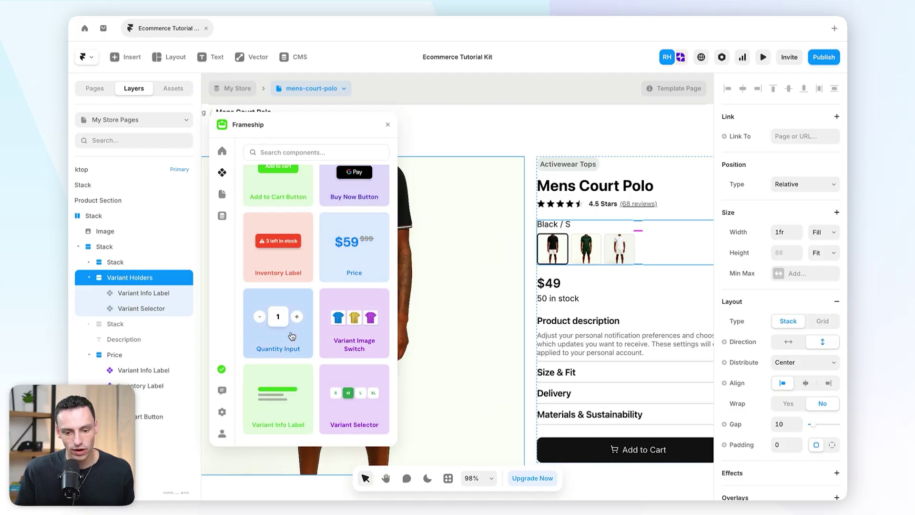
left_click_drag(348, 404, 630, 269)
Step: Connect the new variant selector's three data fields to the Shopify Data, Variant Image Mapping and Variant Options CMS variables
scroll(782, 305, "down", 3)
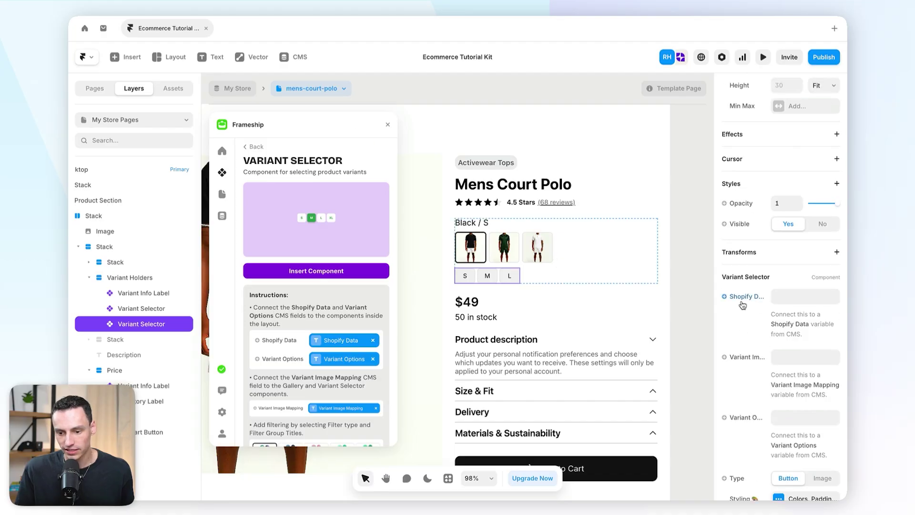
left_click(742, 296)
mouse_move(747, 336)
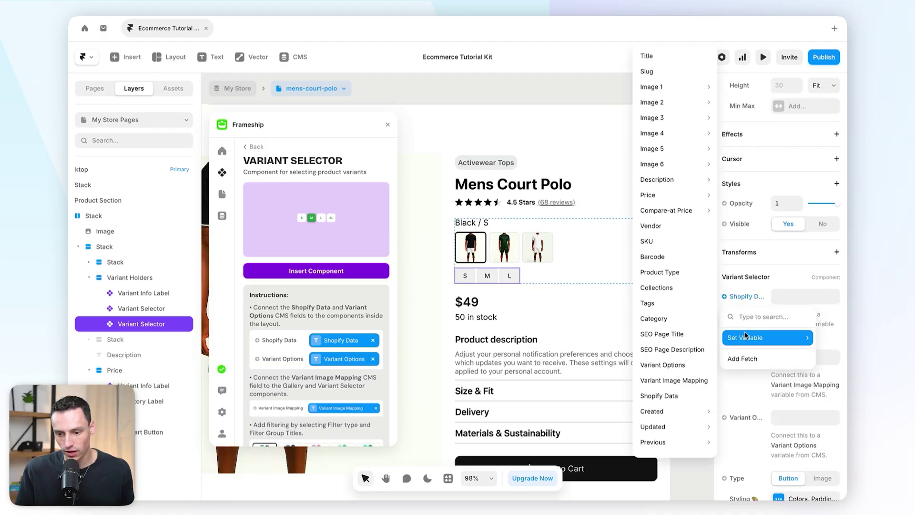
left_click(668, 396)
left_click(744, 357)
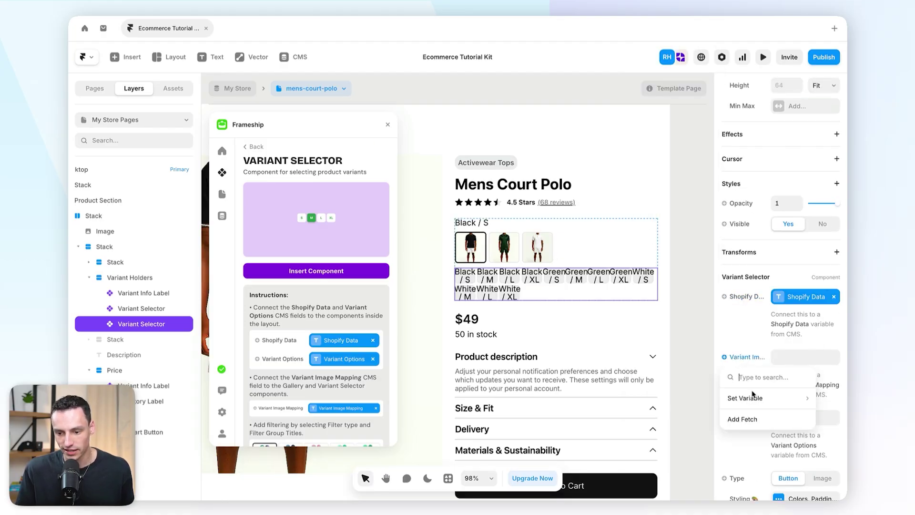
mouse_move(746, 398)
left_click(685, 381)
left_click(748, 417)
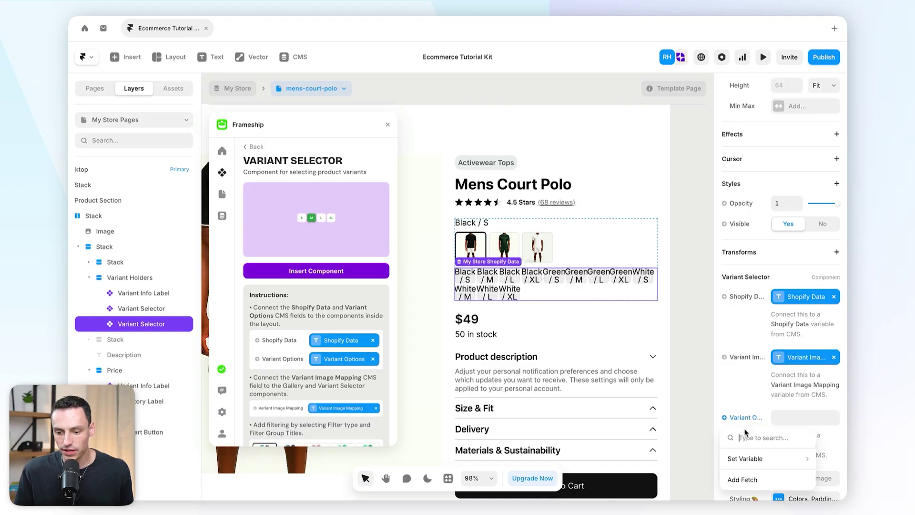
mouse_move(743, 458)
left_click(675, 382)
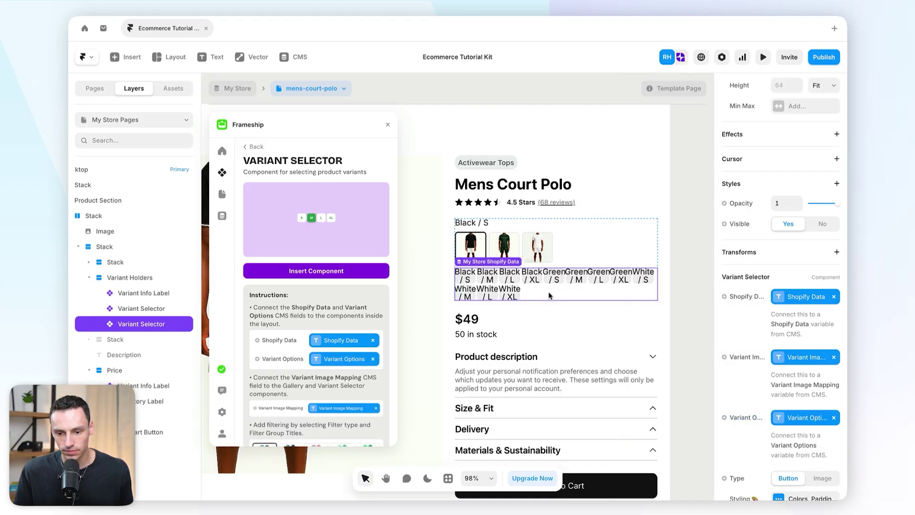
Step: Set the new variant selector's filter type to Contains with the filter group Size
scroll(801, 377, "down", 5)
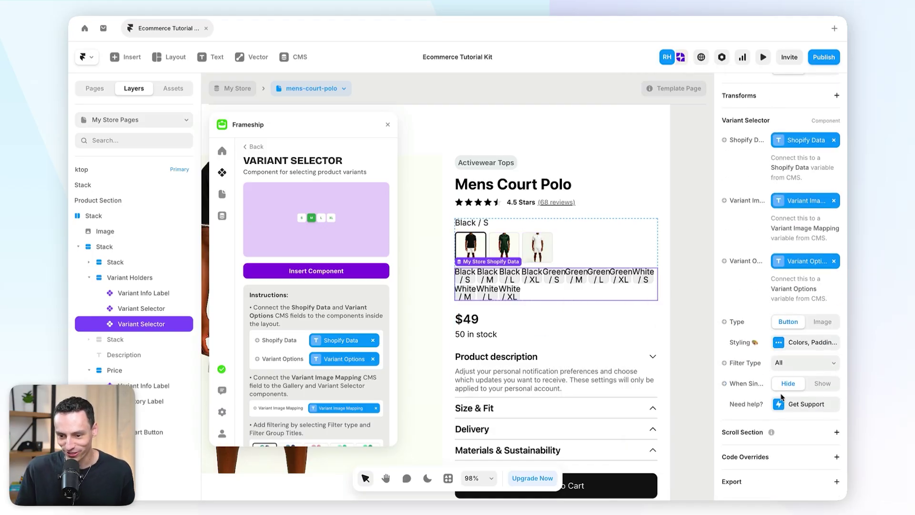
left_click(795, 364)
left_click(793, 375)
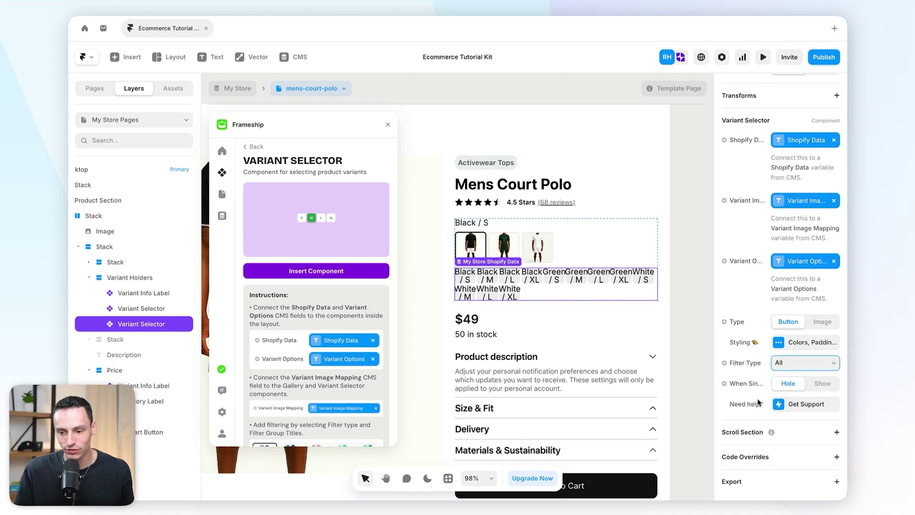
left_click(806, 386)
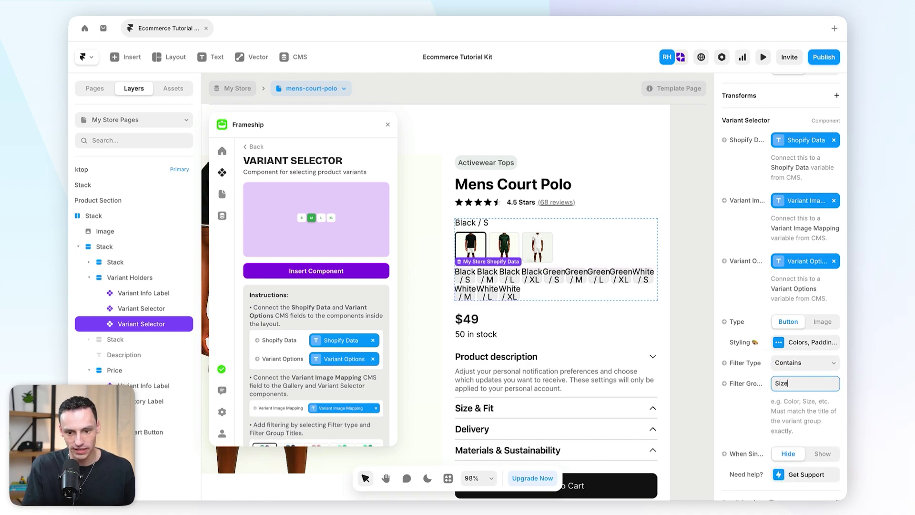
type("Size")
Step: Preview the Mens Court Polo page, test the green variant image with different sizes, and return to the canvas
key("super+p")
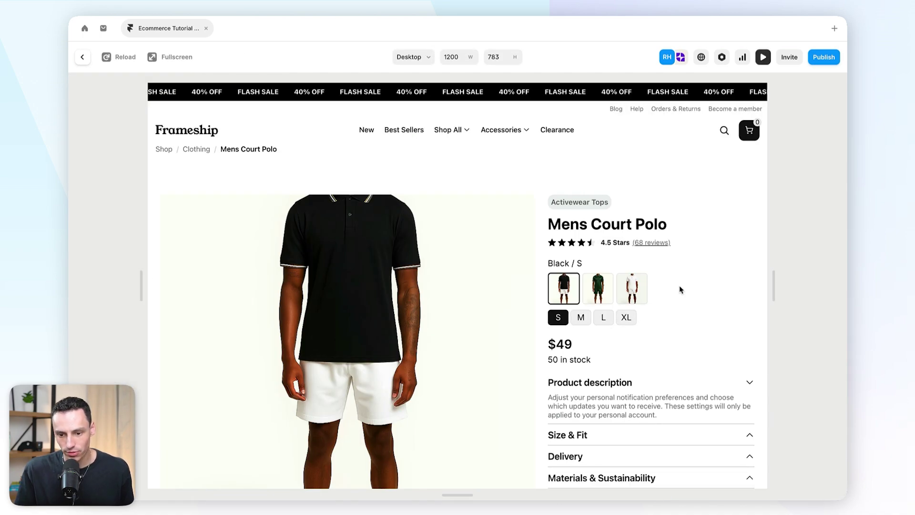
left_click(605, 293)
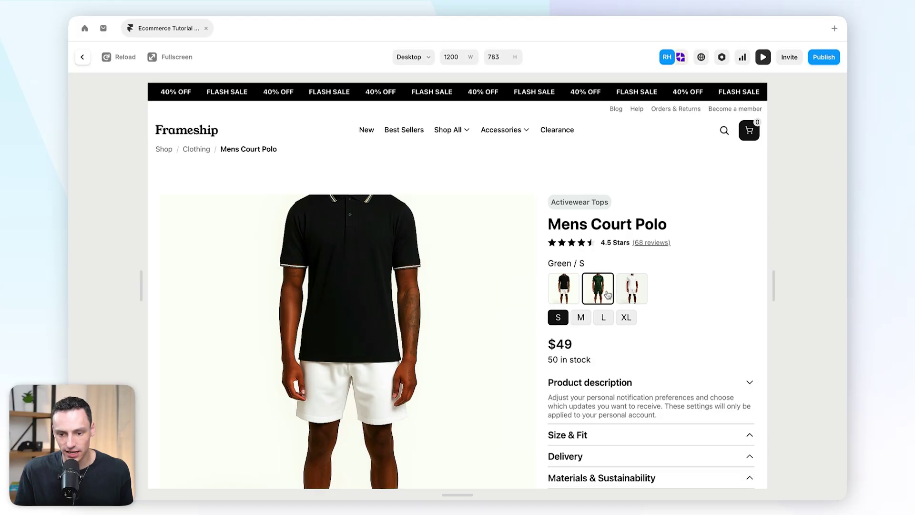
left_click(603, 318)
left_click(582, 318)
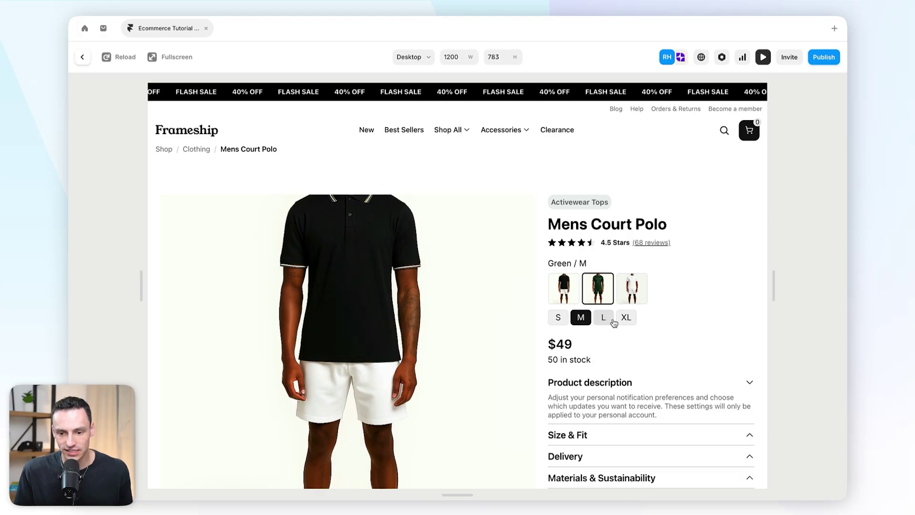
left_click(626, 317)
key("Escape")
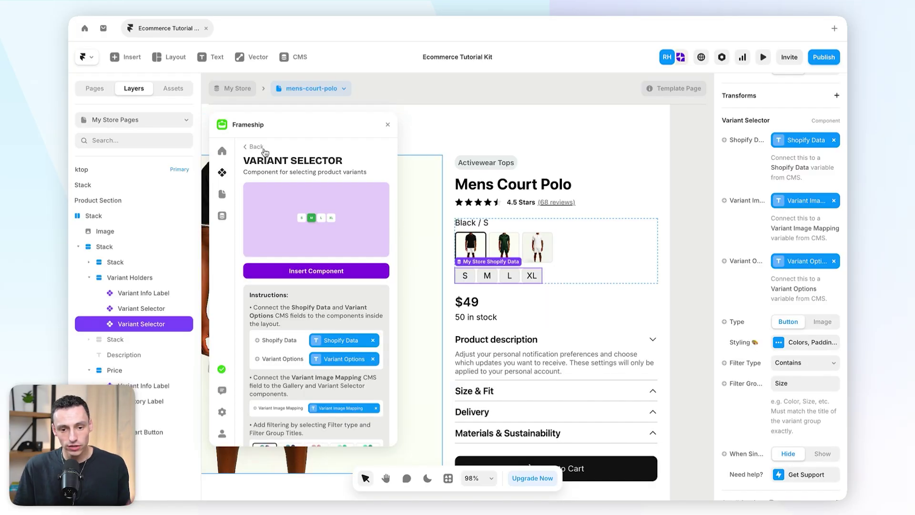
Step: Insert Frameship's Smart Image Gallery component on the canvas beside the desktop page and close the plugin
scroll(527, 245, "up", 3)
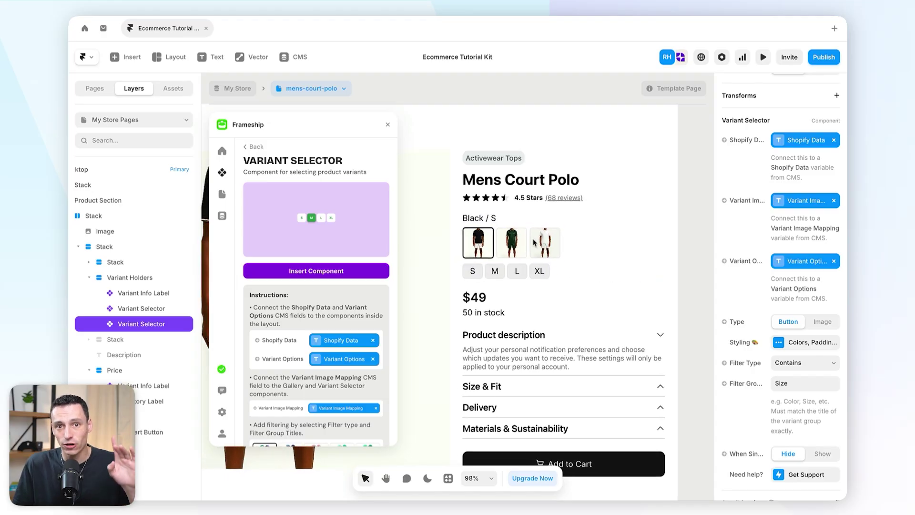
scroll(527, 245, "down", 5)
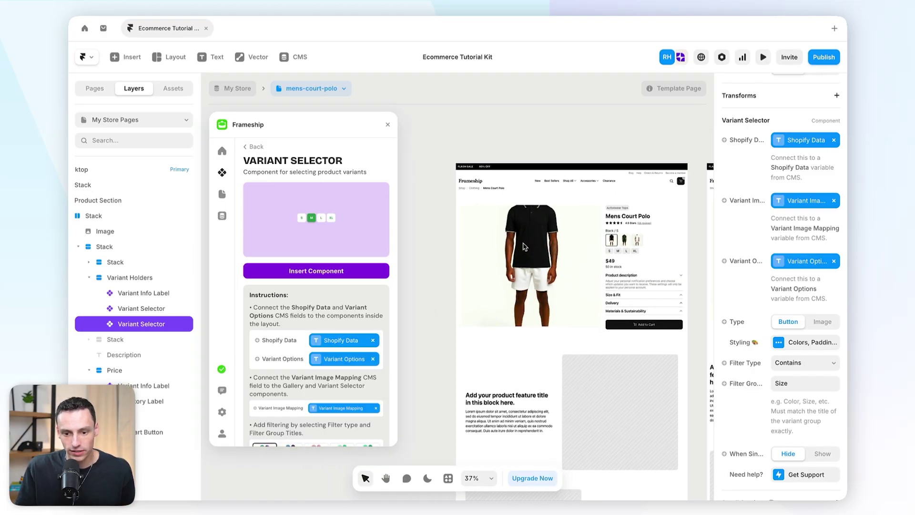
left_click(555, 245)
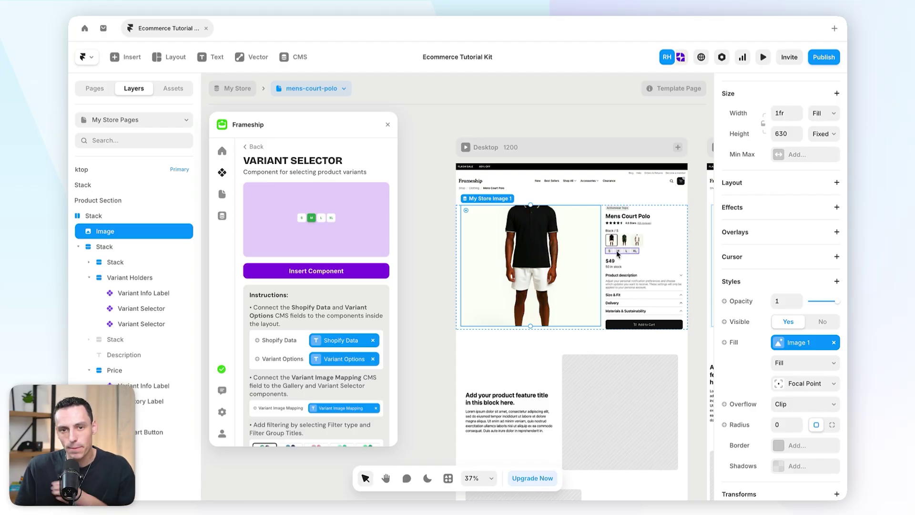
left_click(254, 146)
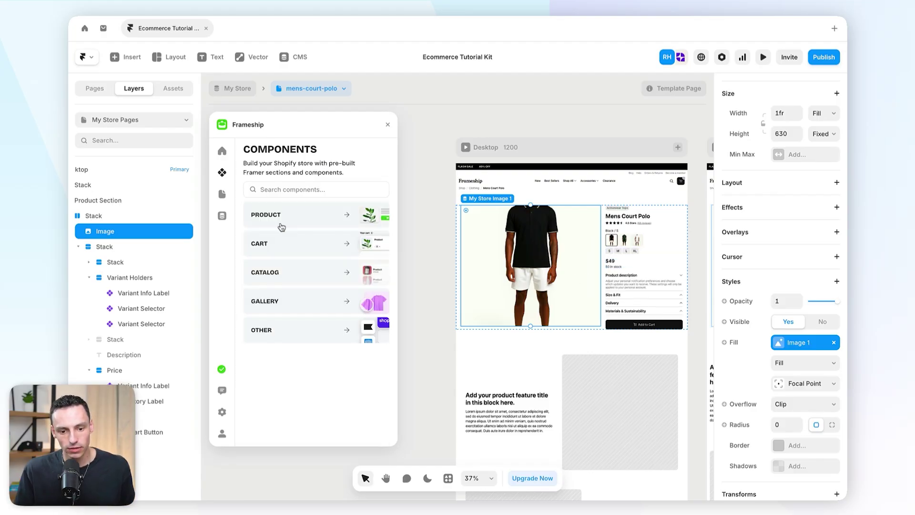
left_click(293, 302)
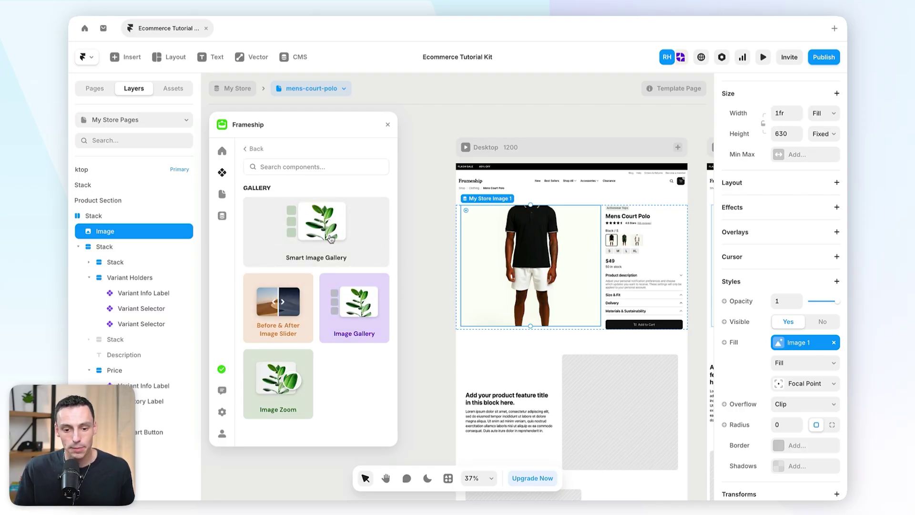
left_click_drag(314, 235, 434, 234)
left_click(387, 126)
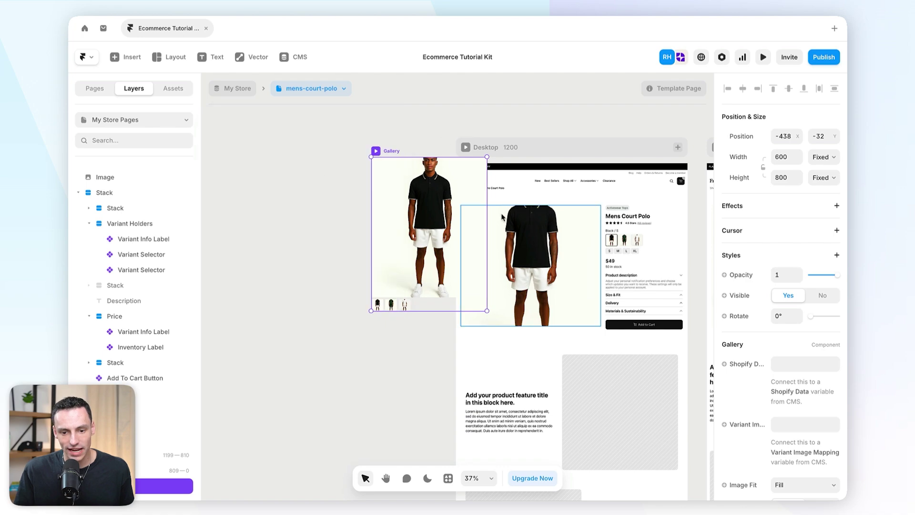
Step: Move the gallery into the product section's inner stack as its first item and delete the original product image
scroll(388, 213, "right", 3)
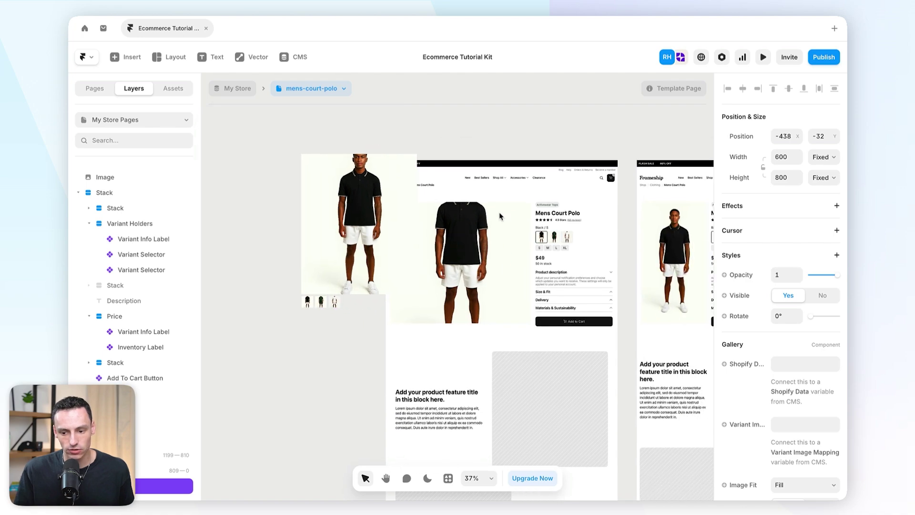
key("Delete")
left_click(445, 250)
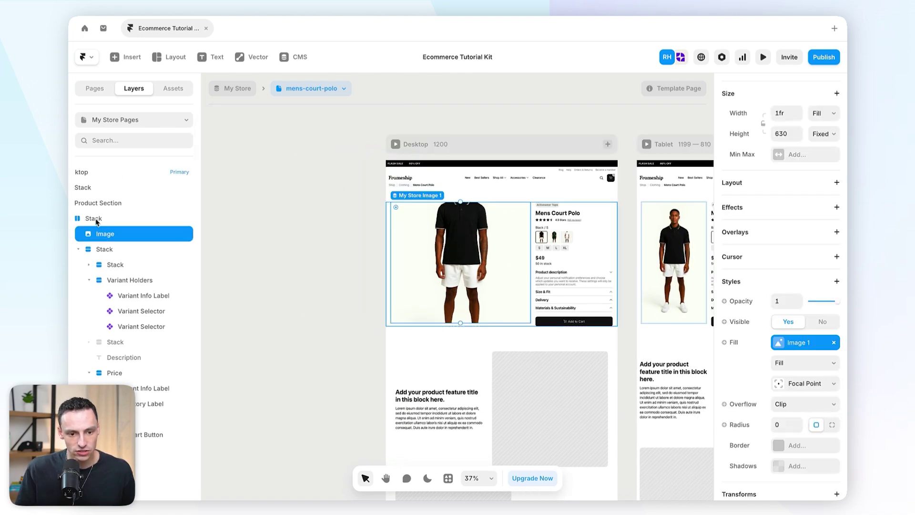
key("ctrl+z")
key("ctrl+z")
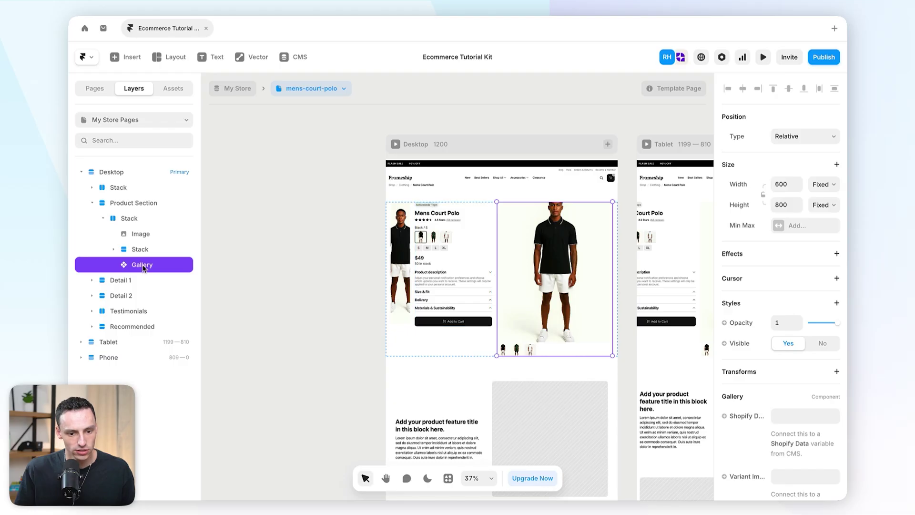
left_click_drag(144, 267, 144, 227)
left_click(151, 248)
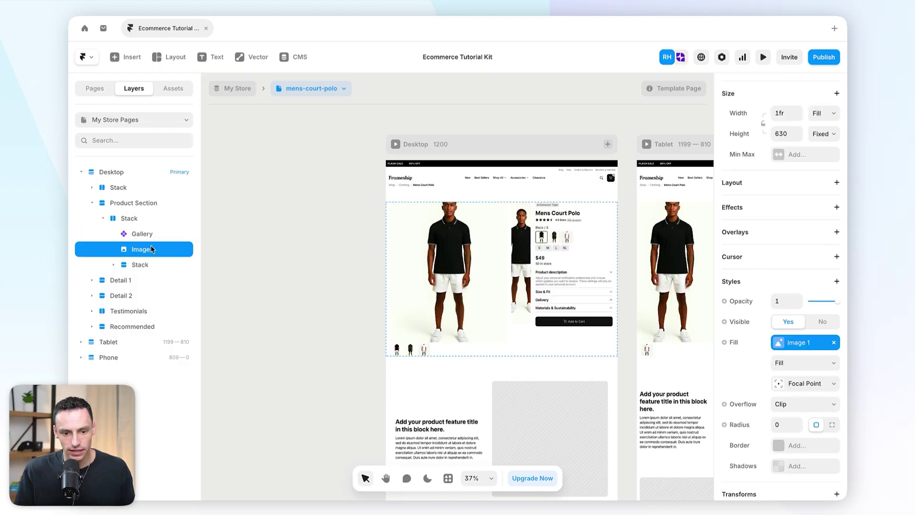
key("Delete")
Step: Set the gallery's width to Fill and its height to 630
left_click(153, 234)
left_click(824, 184)
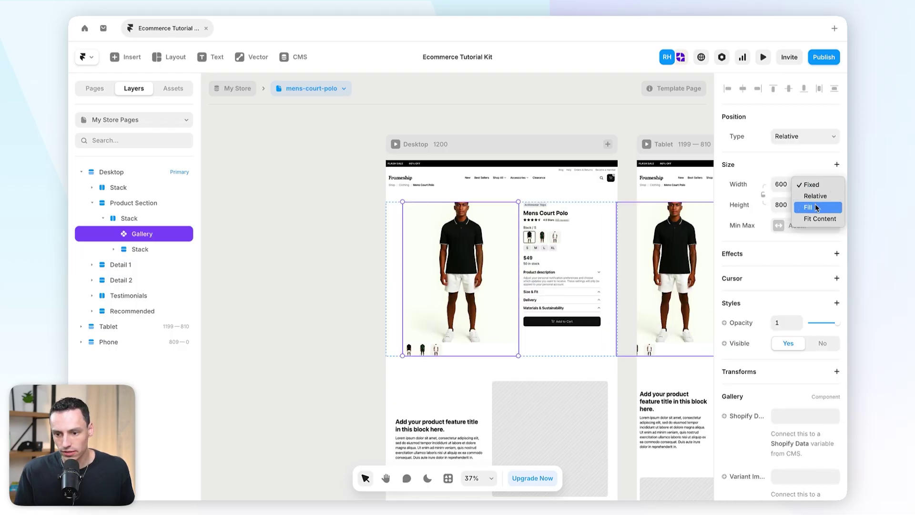
left_click(811, 206)
left_click(788, 205)
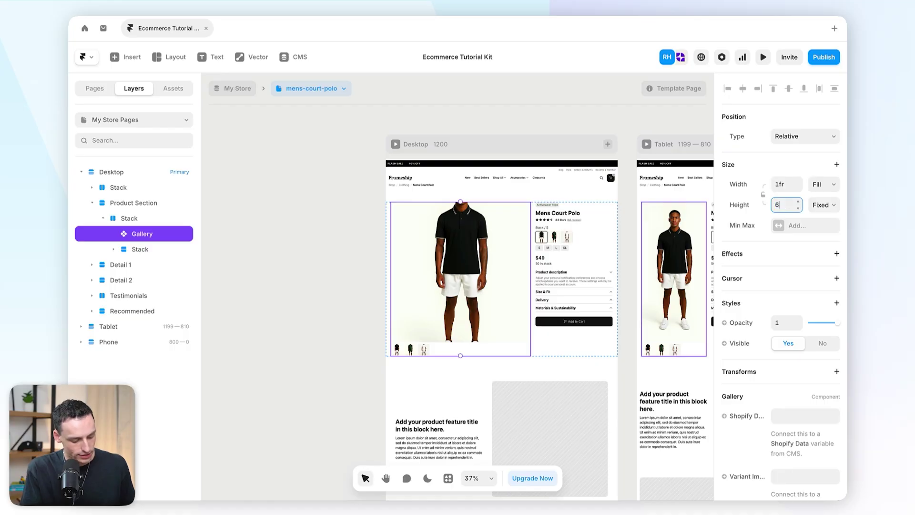
type("630")
key("Return")
Step: Connect the gallery's Shopify Data field to the Shopify Data CMS variable
scroll(452, 295, "up", 5)
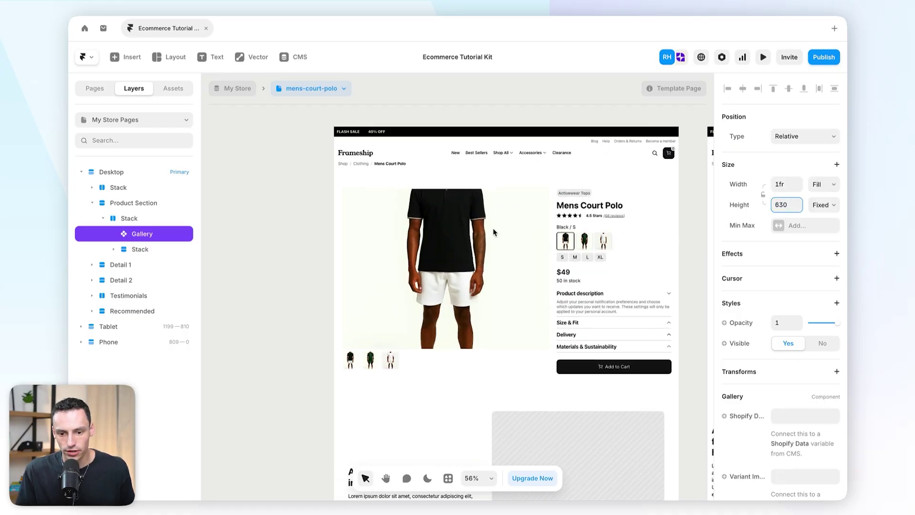
scroll(763, 274, "down", 4)
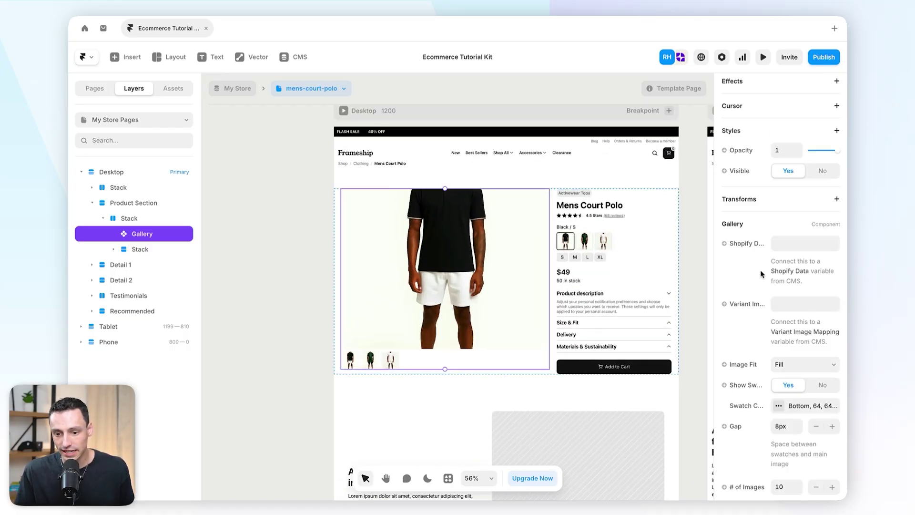
left_click(751, 245)
mouse_move(760, 282)
left_click(659, 395)
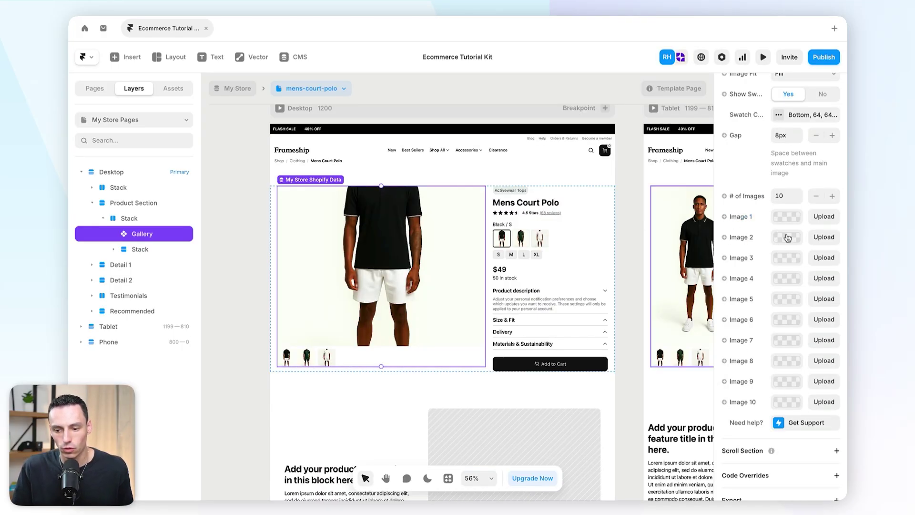
Step: Connect the gallery's Image 1 through Image 6 fields to the matching Image 1 to Image 6 CMS variables
left_click(743, 217)
mouse_move(745, 257)
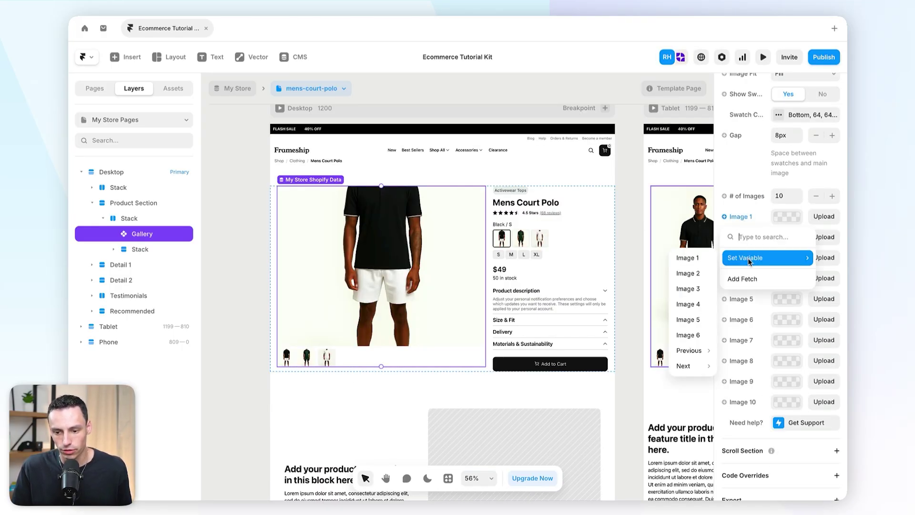
left_click(693, 259)
left_click(743, 238)
mouse_move(750, 279)
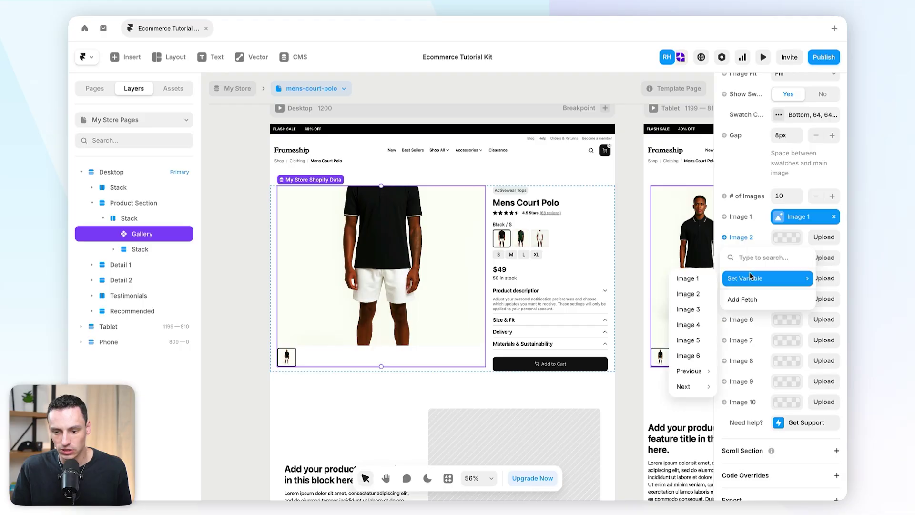
left_click(689, 294)
left_click(742, 262)
mouse_move(745, 299)
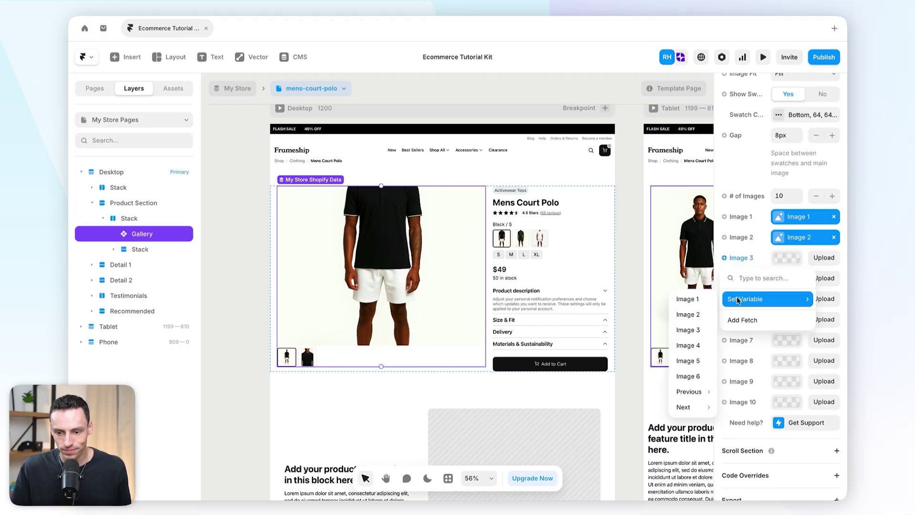
left_click(692, 334)
left_click(743, 278)
mouse_move(745, 320)
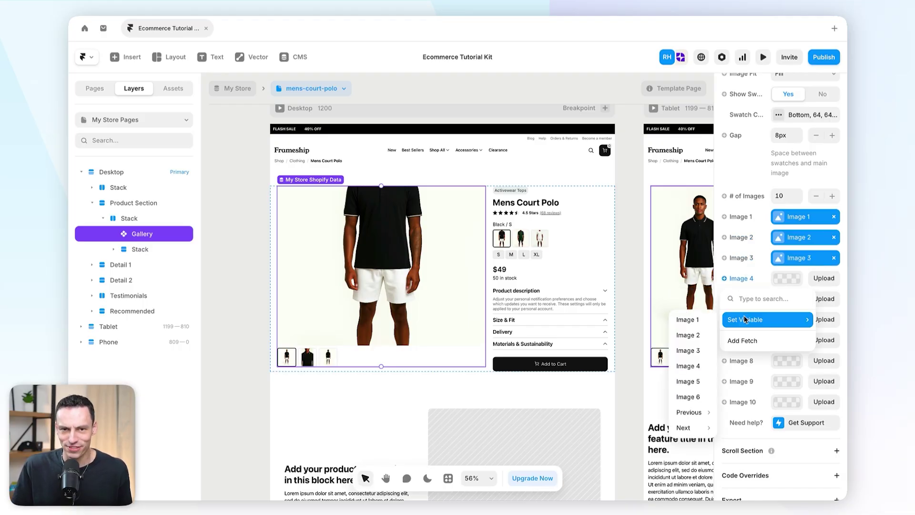
left_click(691, 363)
left_click(750, 304)
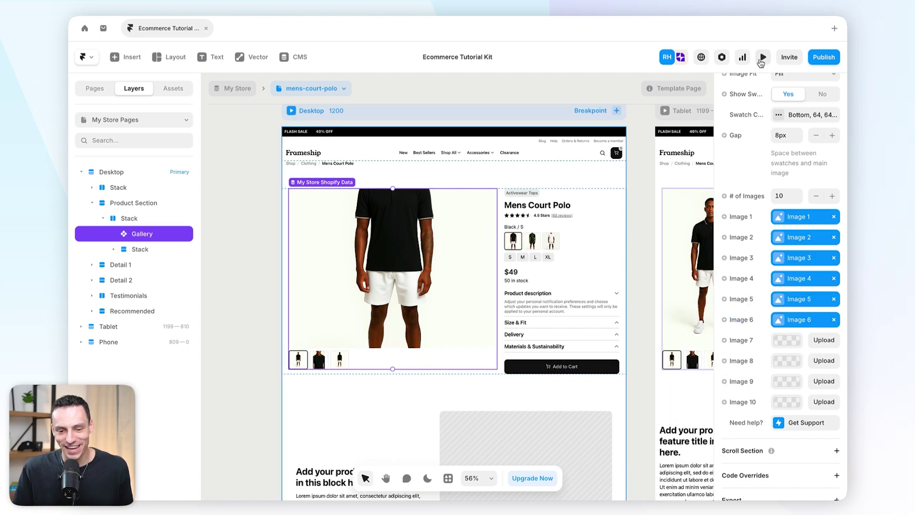
Step: Preview the product page and test the gallery by switching among the black polo's three thumbnails
left_click(763, 57)
scroll(423, 253, "down", 2)
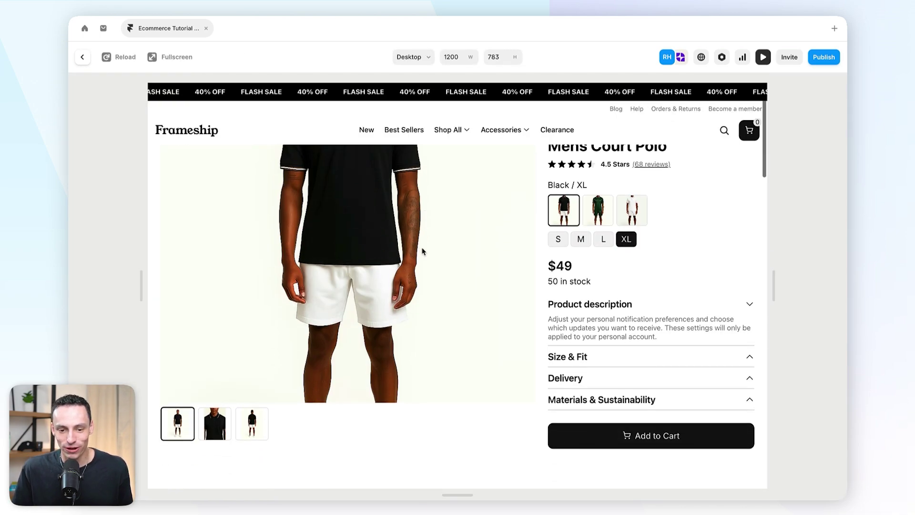
scroll(420, 250, "up", 2)
left_click(215, 453)
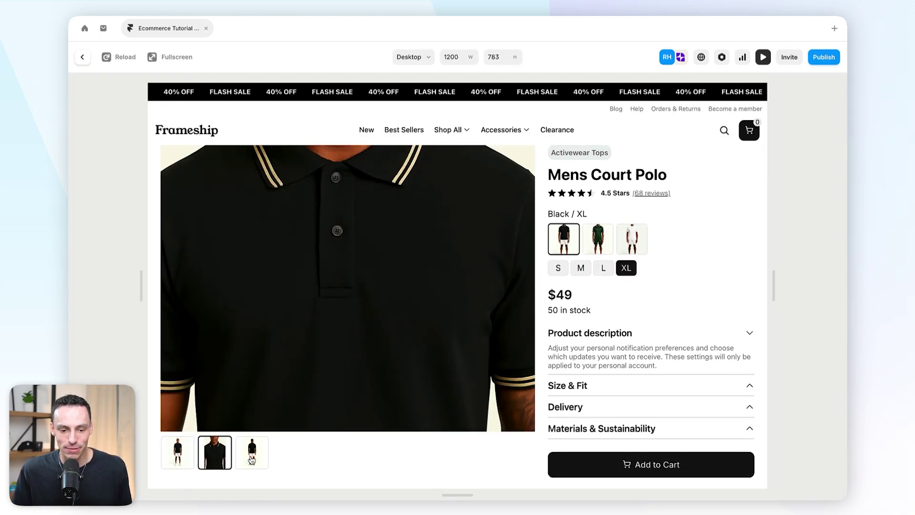
left_click(178, 453)
left_click(214, 453)
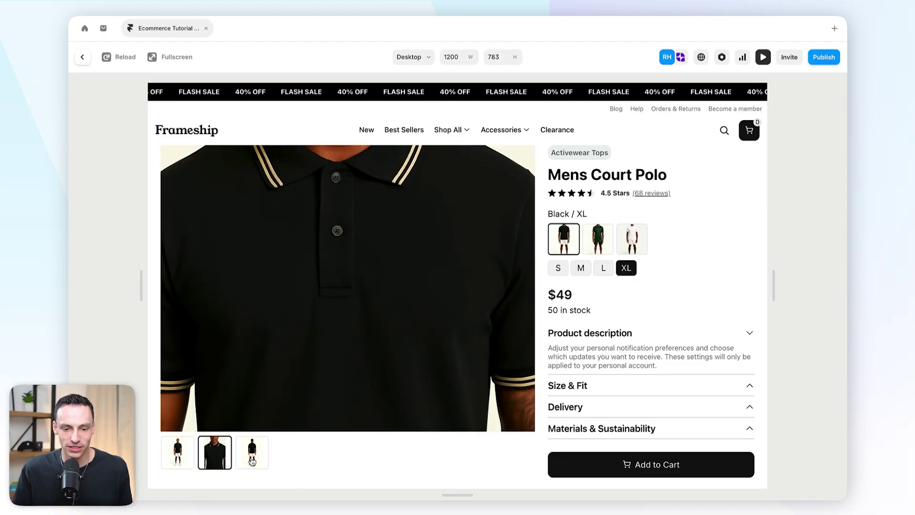
left_click(251, 452)
scroll(302, 382, "down", 1)
scroll(301, 382, "up", 1)
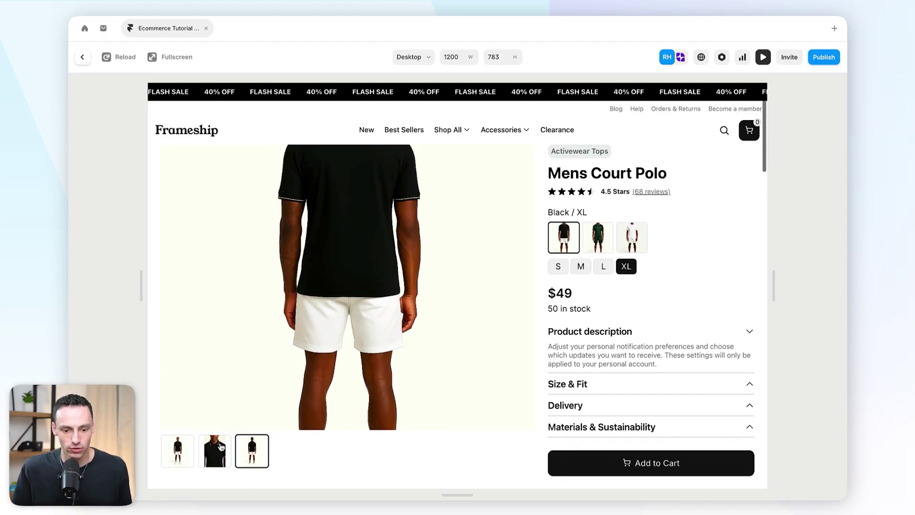
left_click(221, 451)
left_click(189, 453)
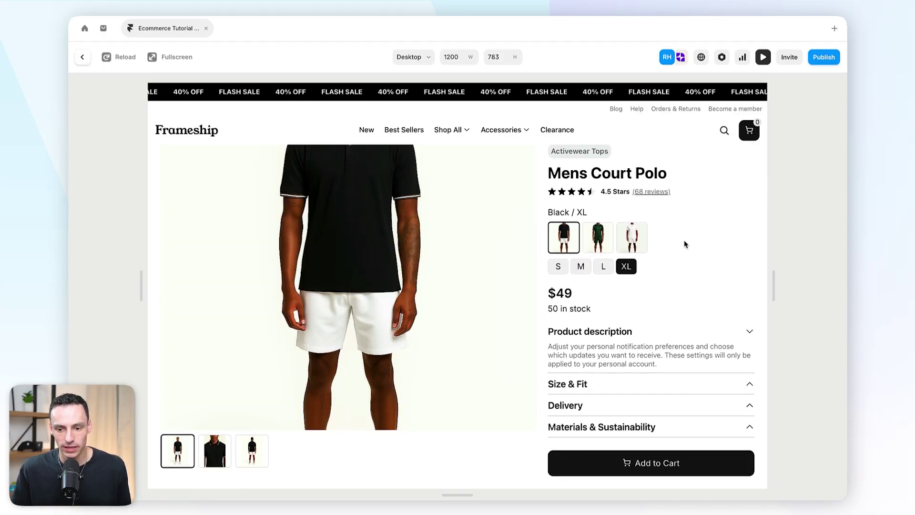
Step: Test the green and white colour variants in the preview, switching between the white variant's two gallery thumbnails
left_click(601, 245)
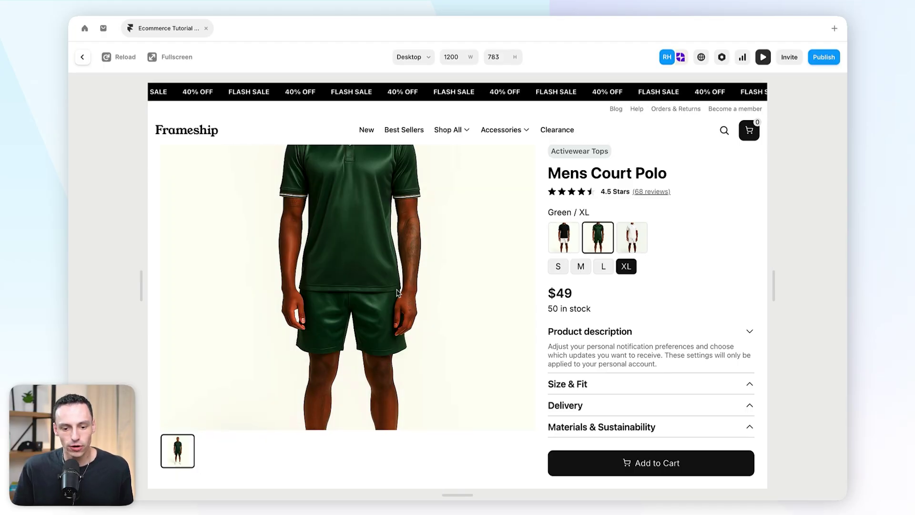
scroll(405, 276, "up", 1)
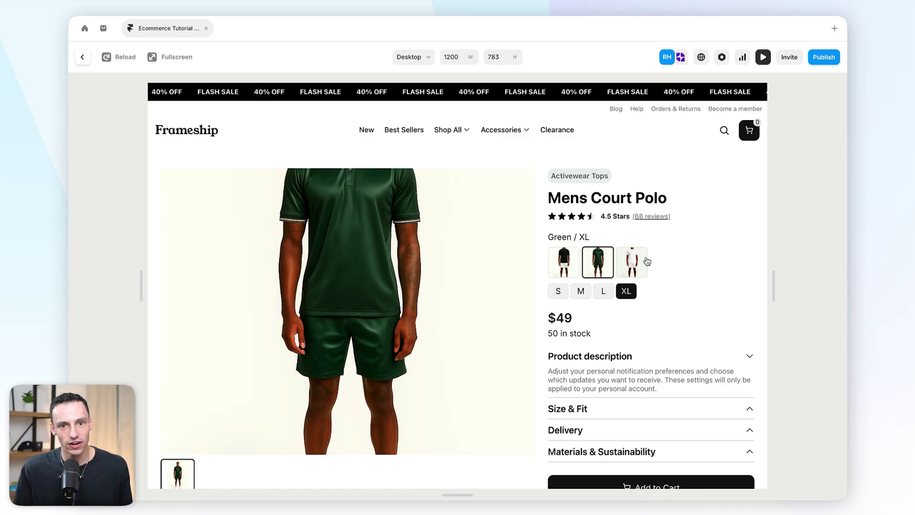
scroll(643, 261, "down", 1)
left_click(640, 257)
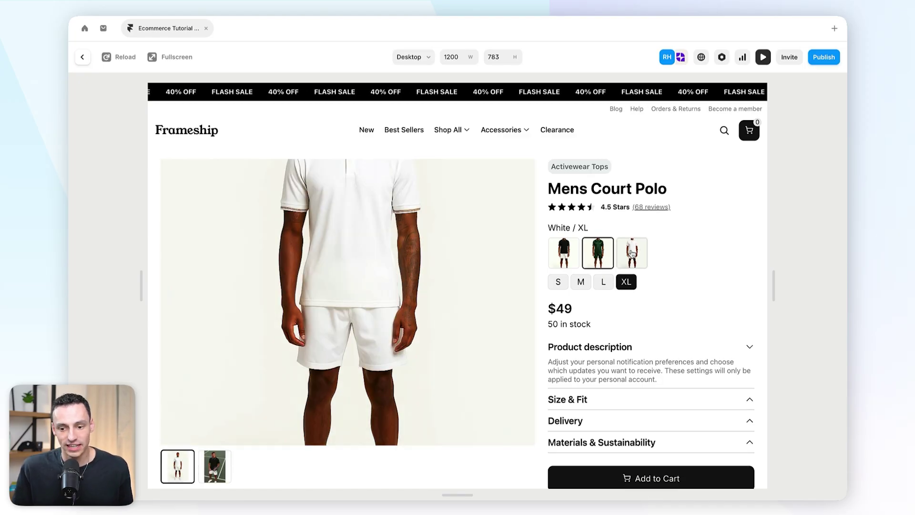
left_click(216, 462)
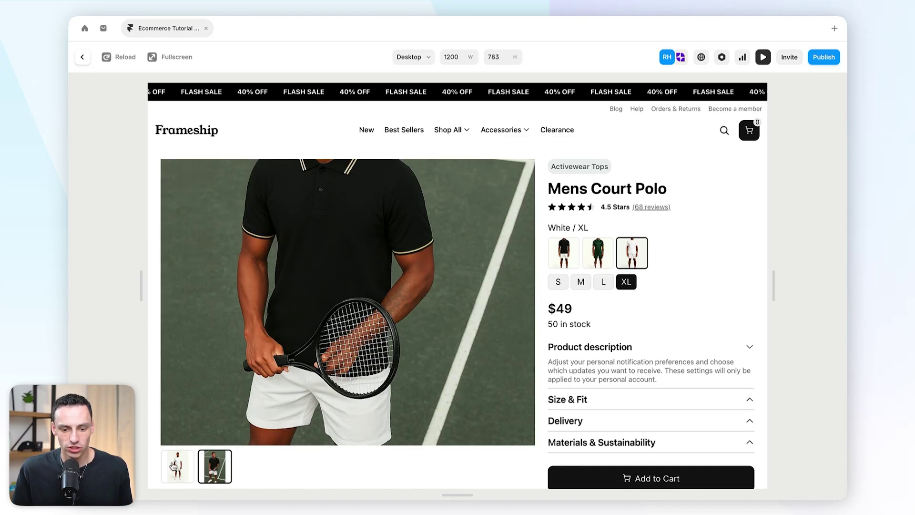
left_click(176, 465)
left_click(214, 465)
left_click(179, 476)
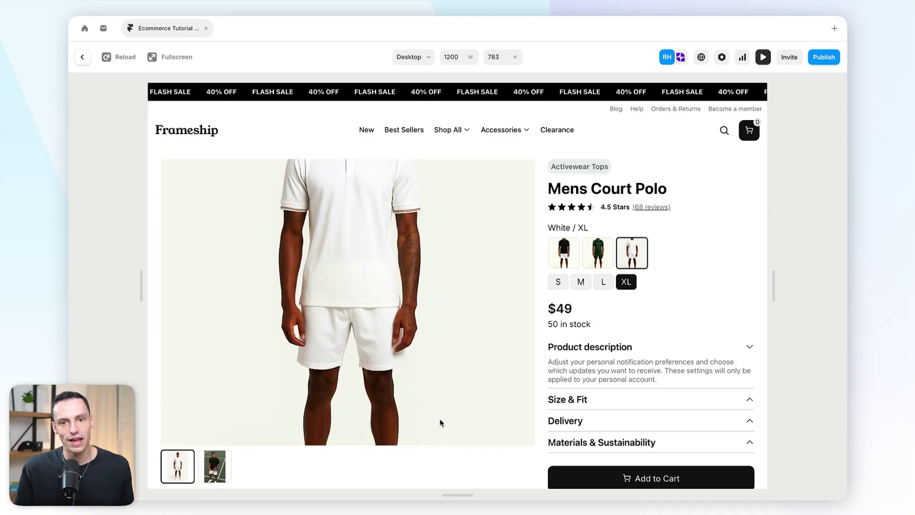
Step: Exit the preview, publish the site update and open the live site
key("Escape")
left_click(824, 56)
left_click(741, 162)
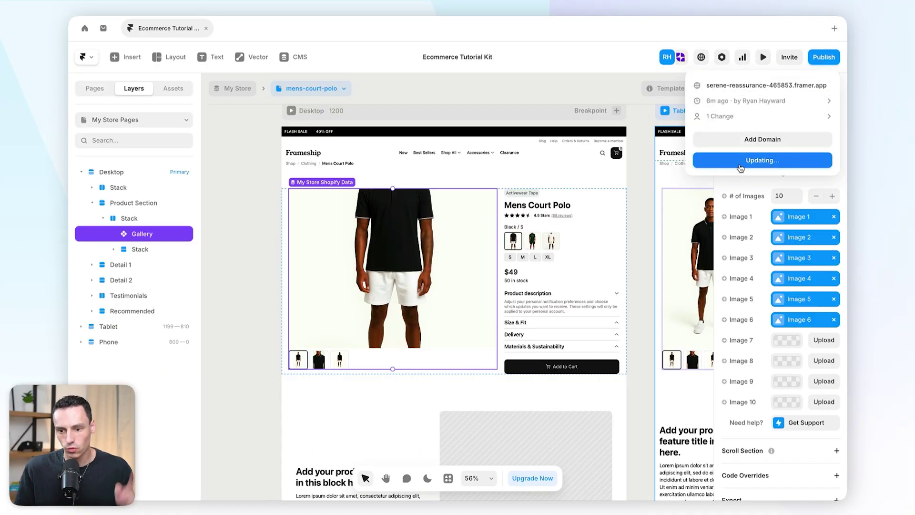
left_click(778, 89)
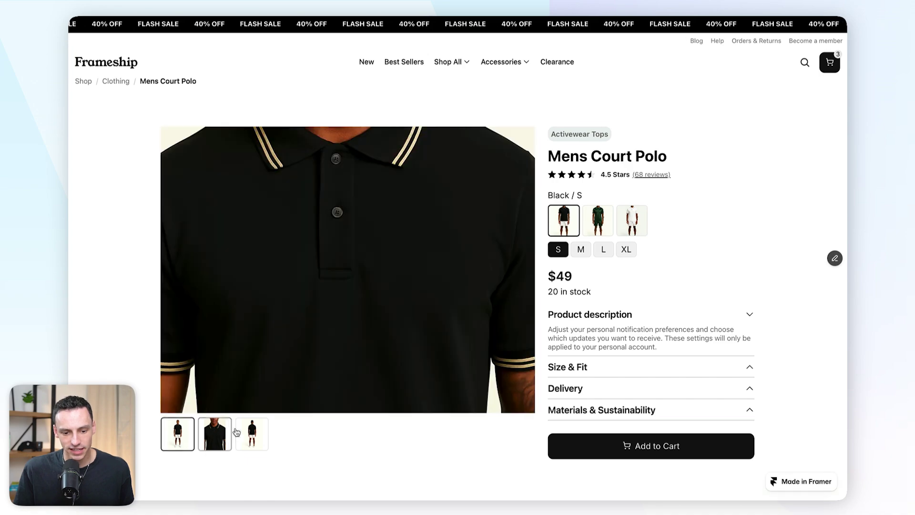
Step: Check the images and stock count on the live product page for green and white in M, and black in M, L and XL
left_click(583, 249)
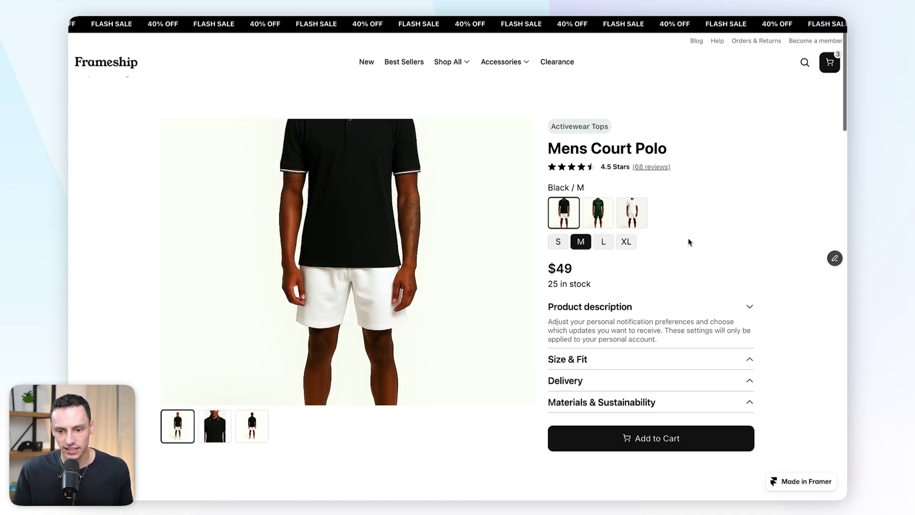
left_click(601, 225)
left_click(638, 215)
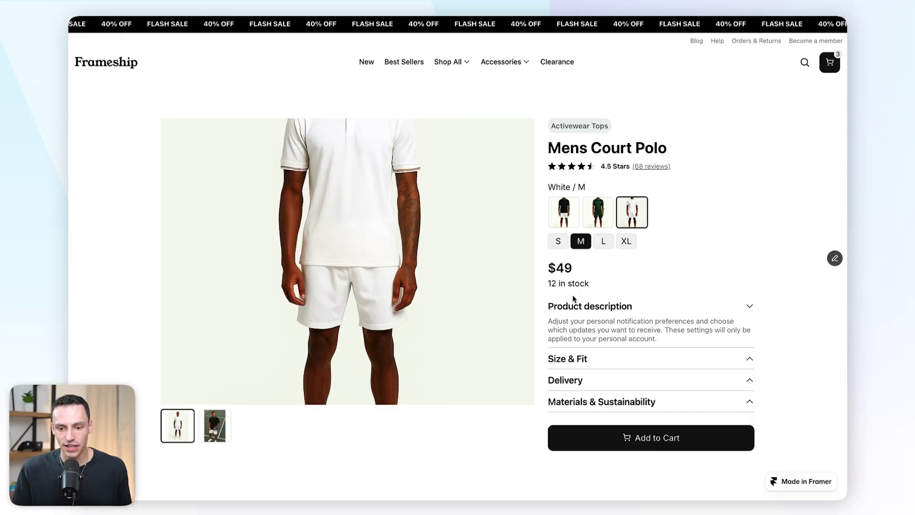
left_click_drag(554, 284, 597, 288)
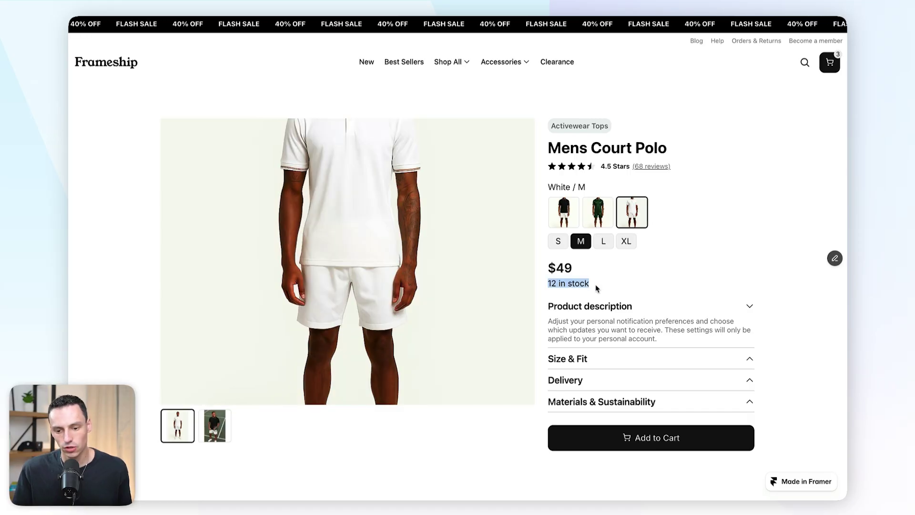
left_click(614, 287)
left_click(571, 214)
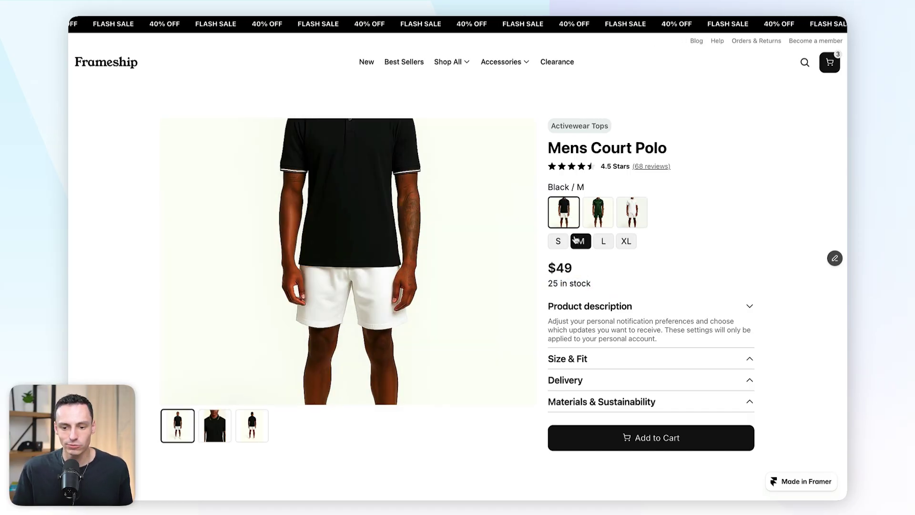
left_click(603, 242)
left_click(627, 242)
Step: Choose the green polo in size M on the live page and add it to the cart
scroll(572, 241, "down", 1)
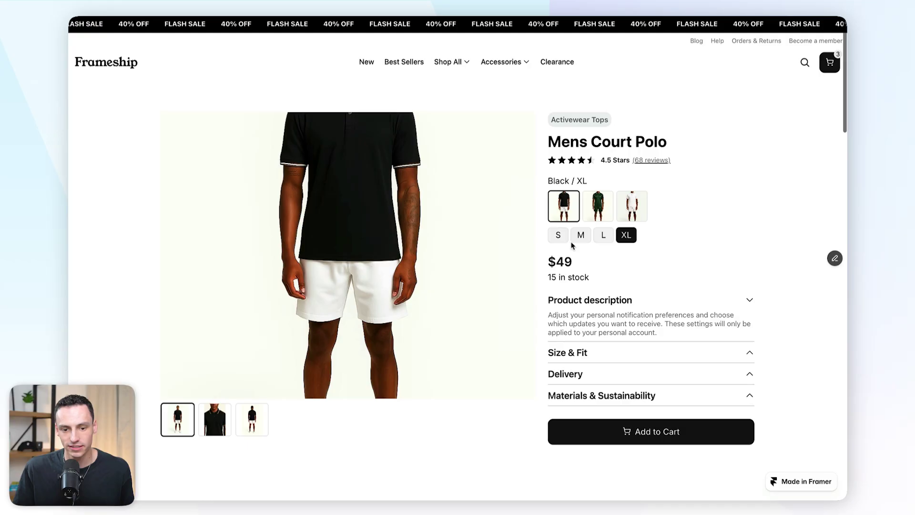
left_click(615, 212)
scroll(624, 221, "up", 1)
left_click(578, 237)
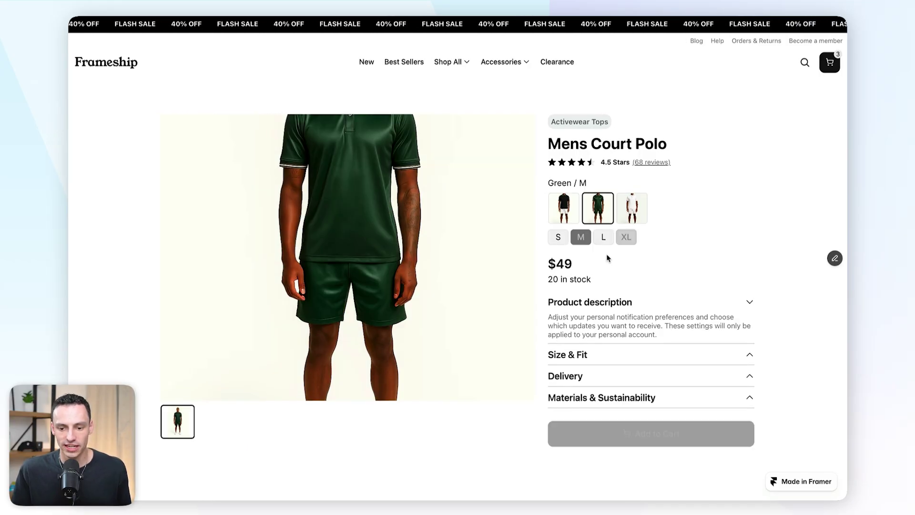
scroll(575, 236, "up", 1)
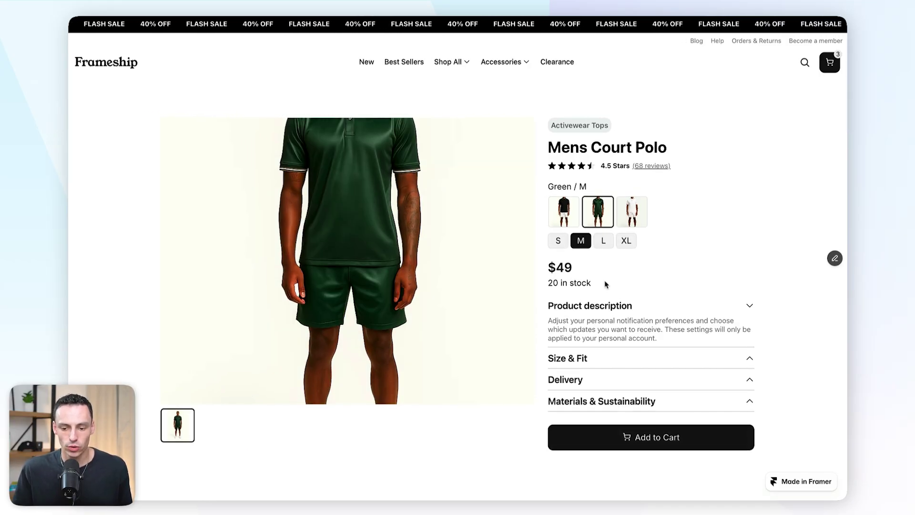
scroll(682, 446, "up", 1)
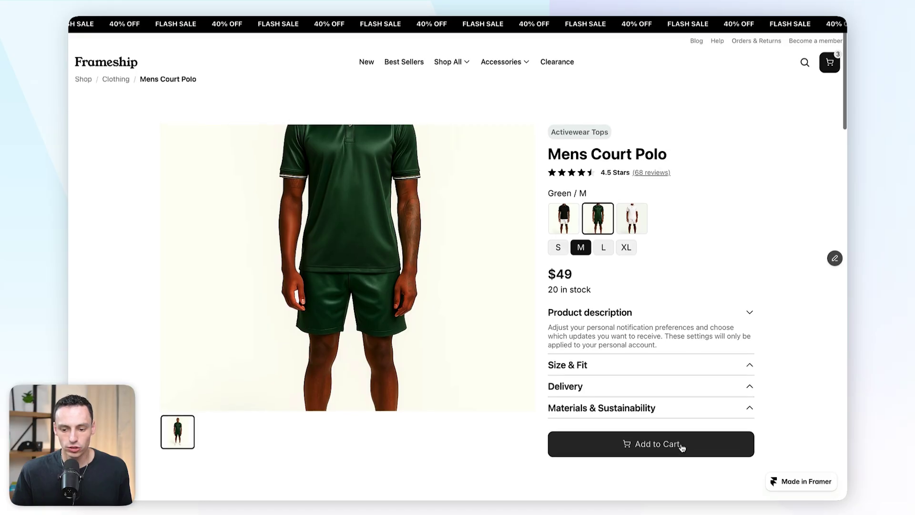
left_click(682, 445)
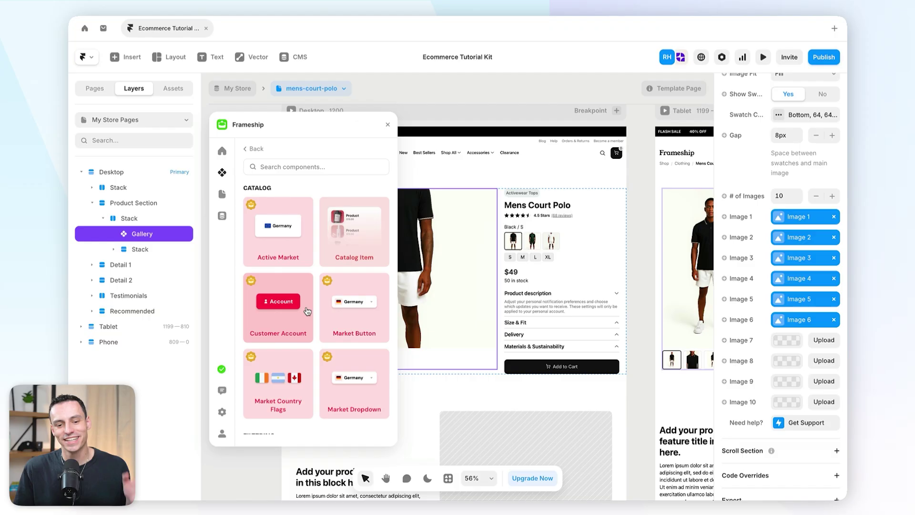
Step: Browse the Catalog and Filtering components in the Frameship plugin
scroll(307, 312, "down", 5)
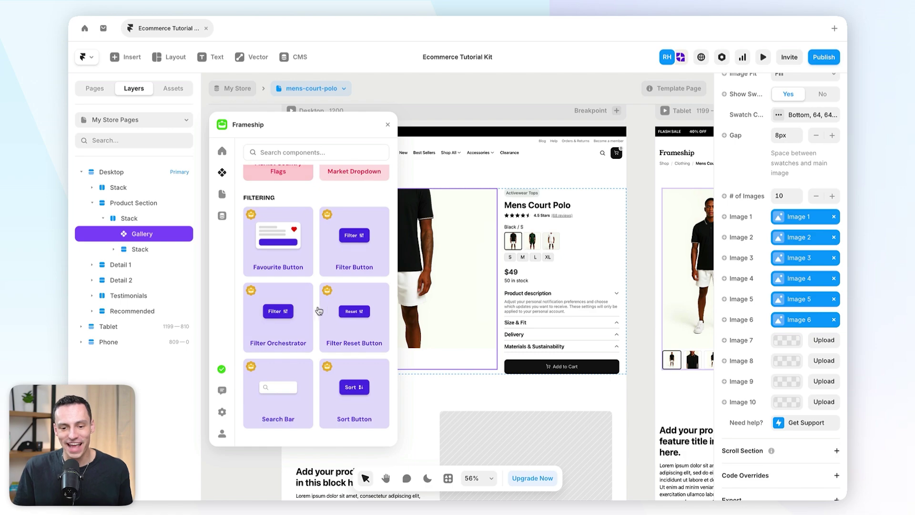
scroll(335, 320, "down", 2)
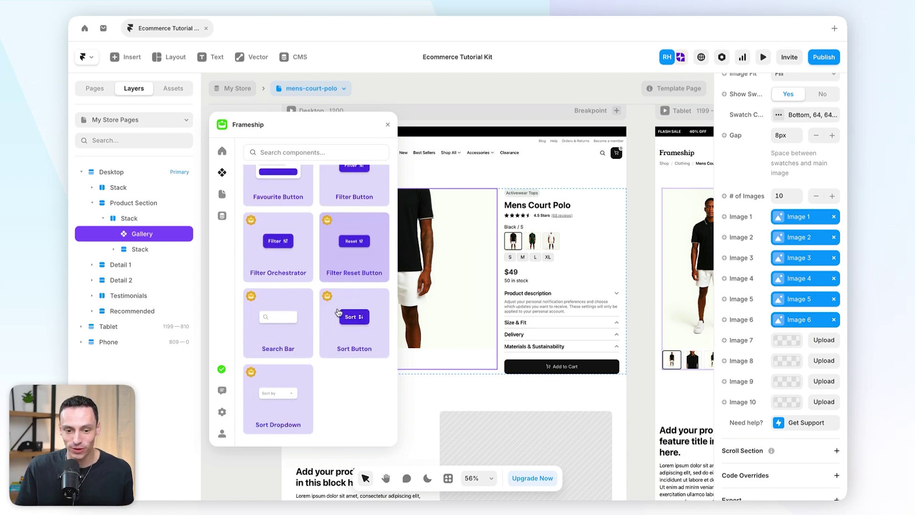
scroll(319, 285, "up", 2)
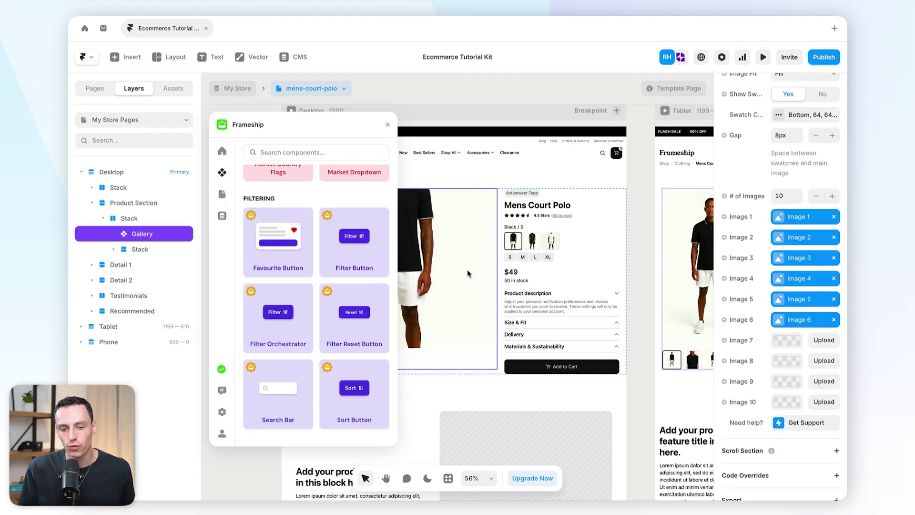
scroll(386, 333, "up", 3)
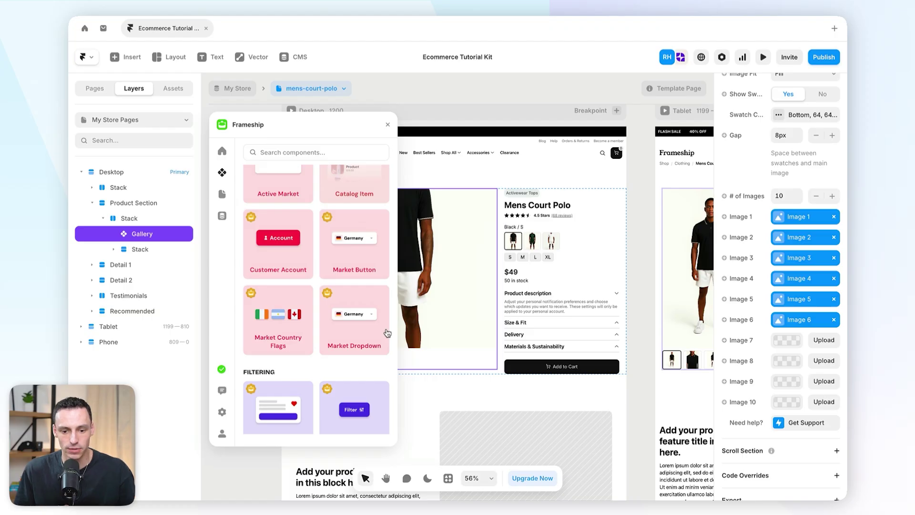
scroll(387, 333, "up", 2)
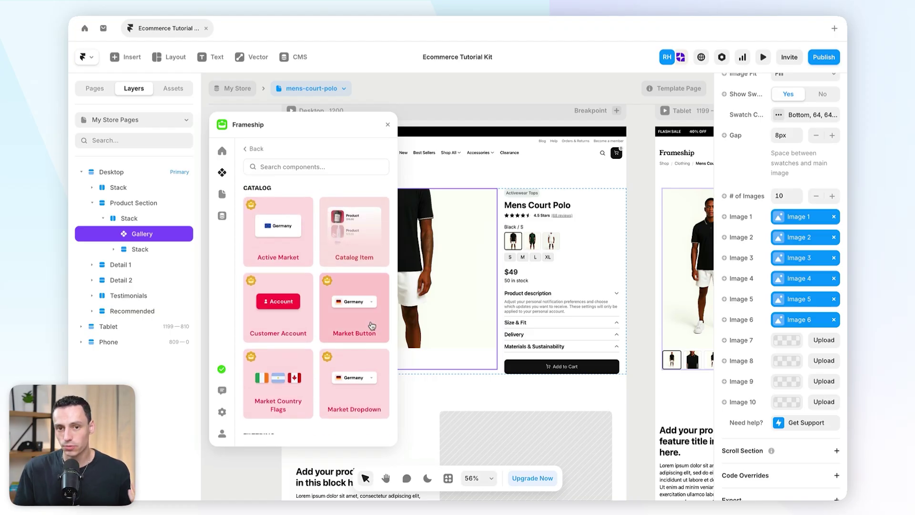